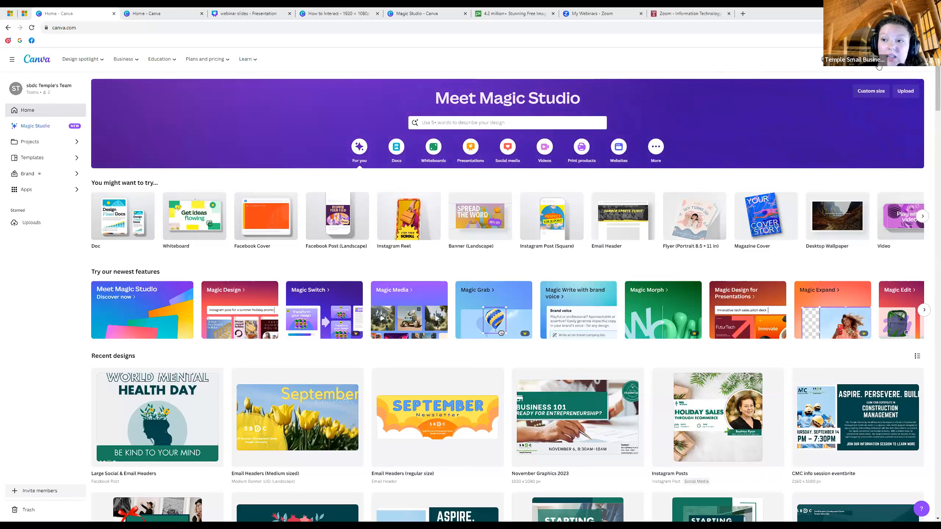
Search the available design types for "fac" to view the Facebook formats
click(872, 91)
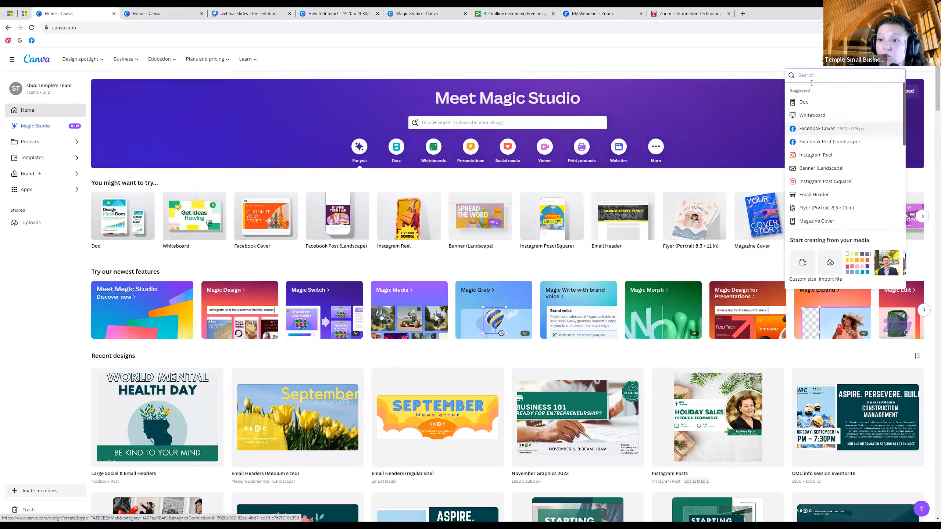
text(fa)
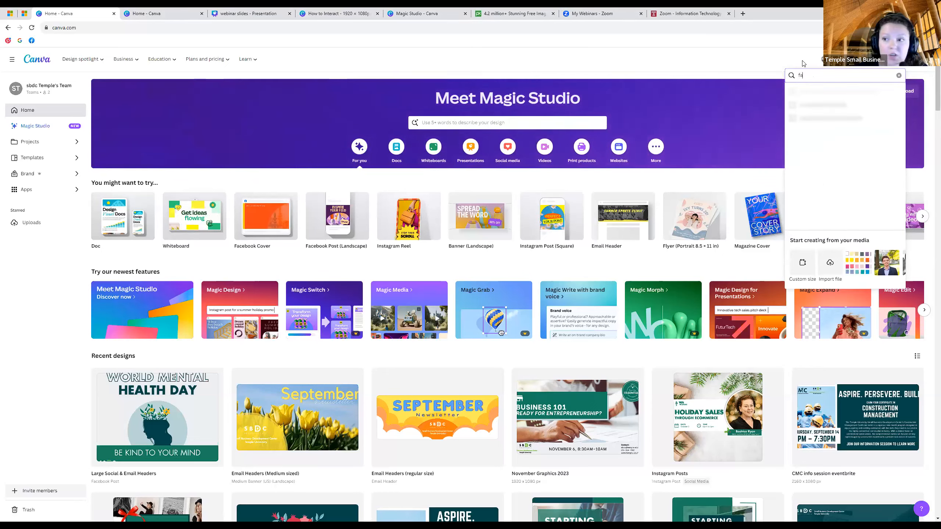
text(c)
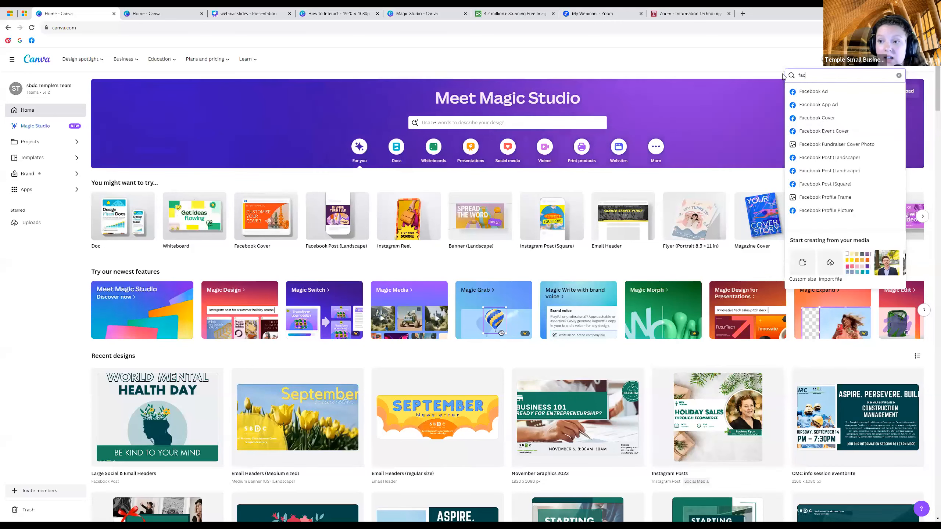
Search the design types for "link", and for "labe" in place of it
key(BackSpace)
key(BackSpace)
key(BackSpace)
text(l)
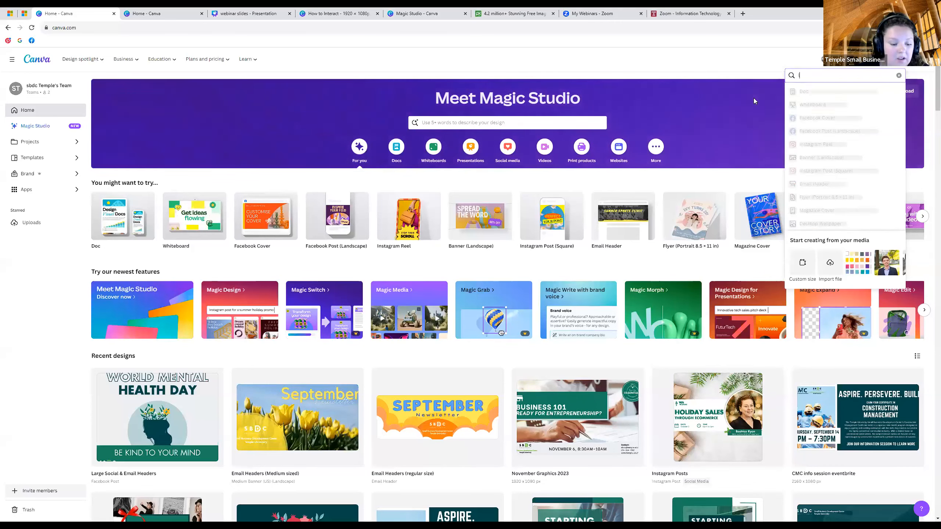
text(ink)
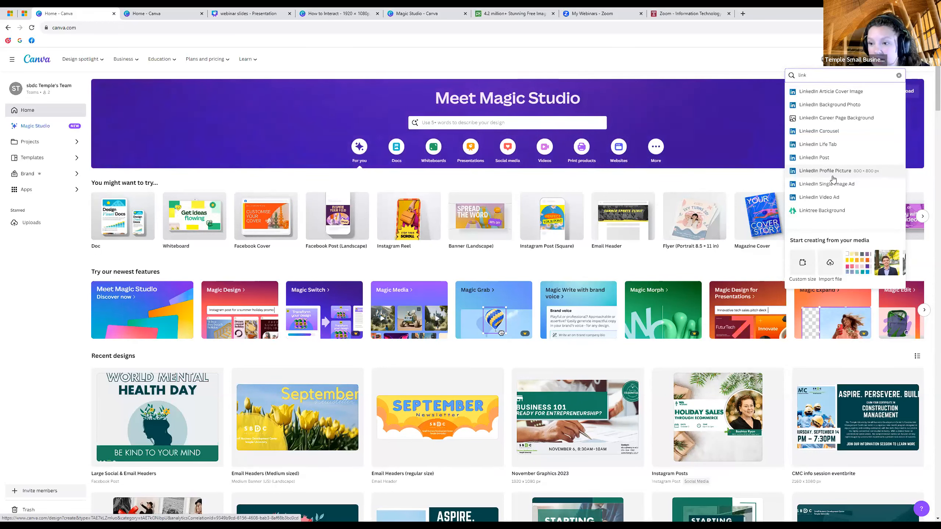
drag(813, 76, 791, 80)
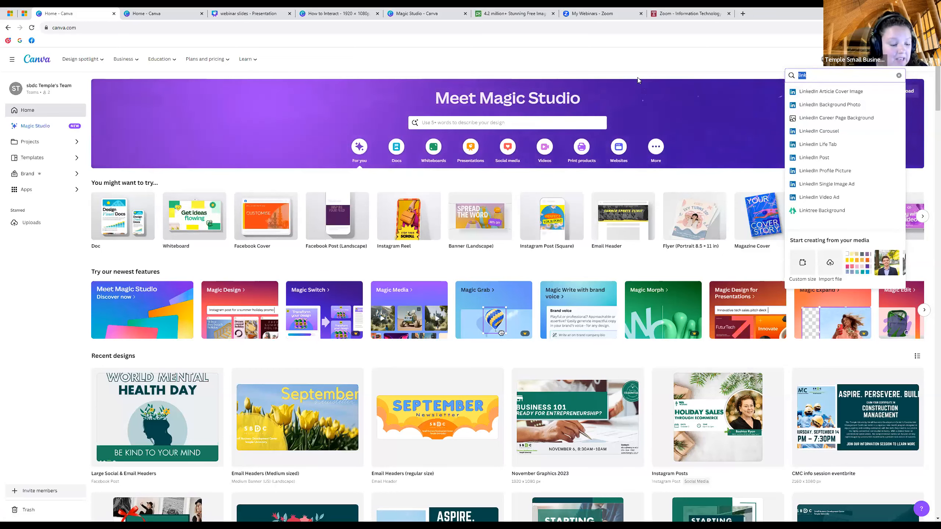
text(labe)
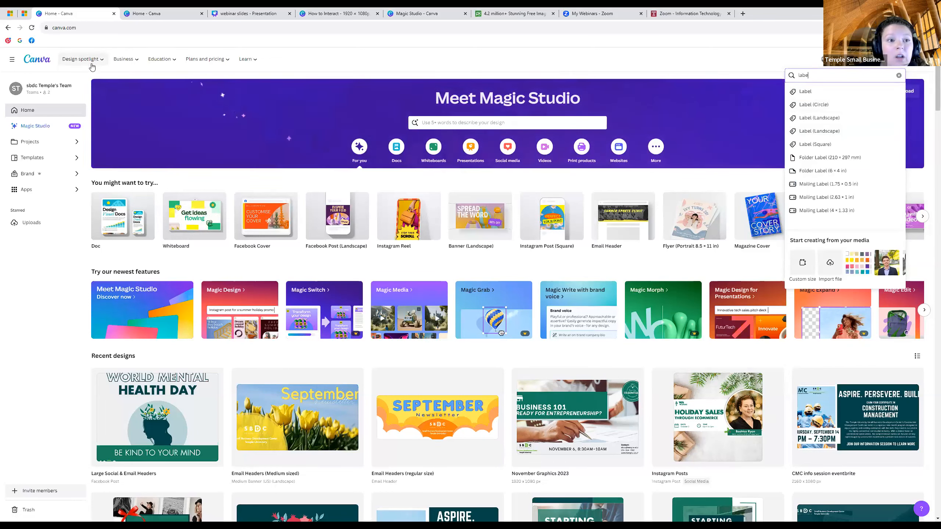
Open the Flyers page from the marketing design types in the design spotlight
mouse_move(93, 67)
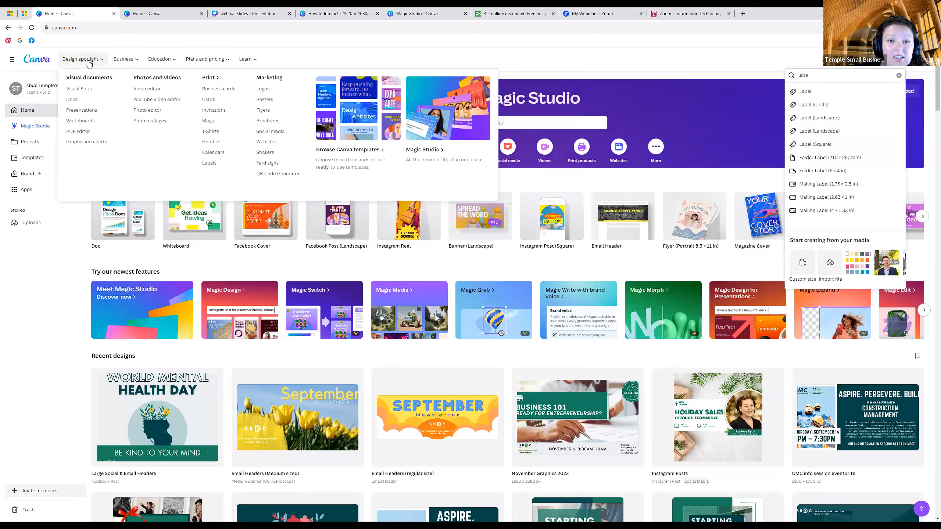
click(90, 65)
click(91, 65)
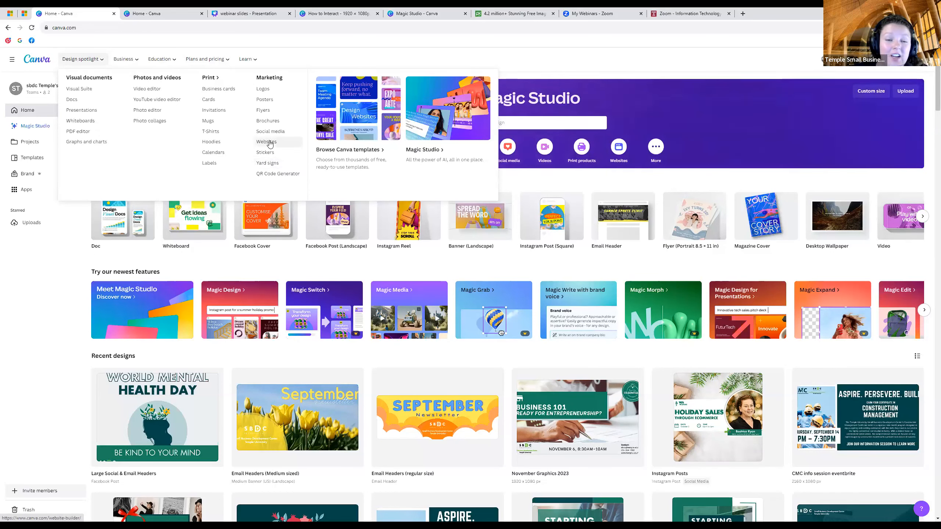
click(264, 111)
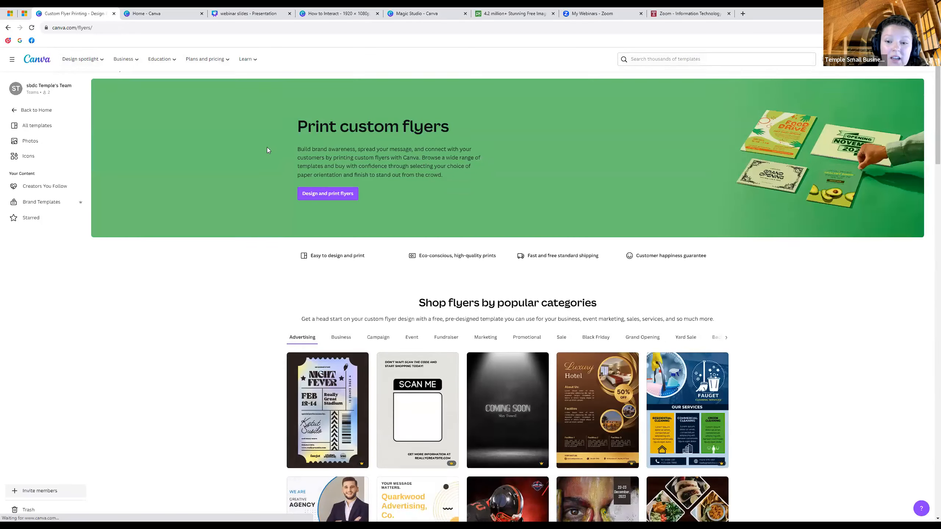
Look through the flyer templates in the Advertising category and the printing features listed below them
scroll(267, 147, down, 3)
scroll(265, 149, down, 4)
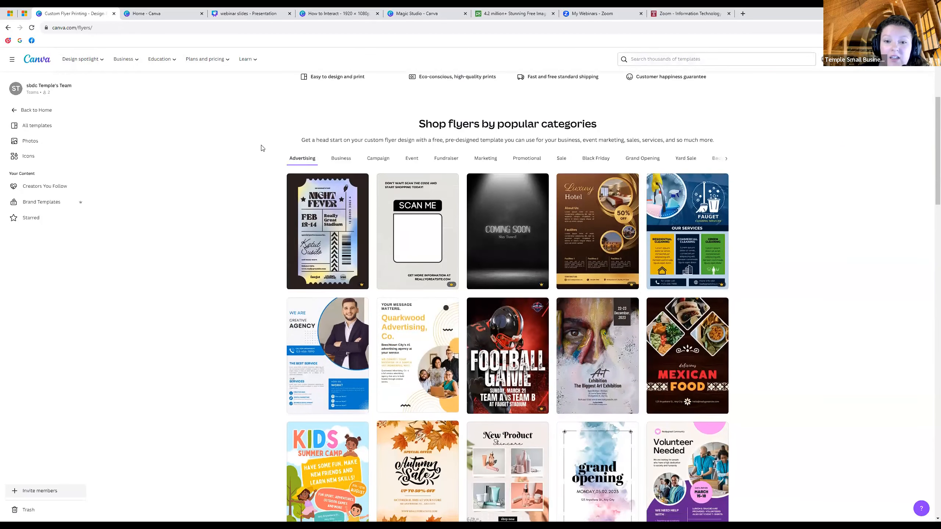
scroll(279, 219, down, 2)
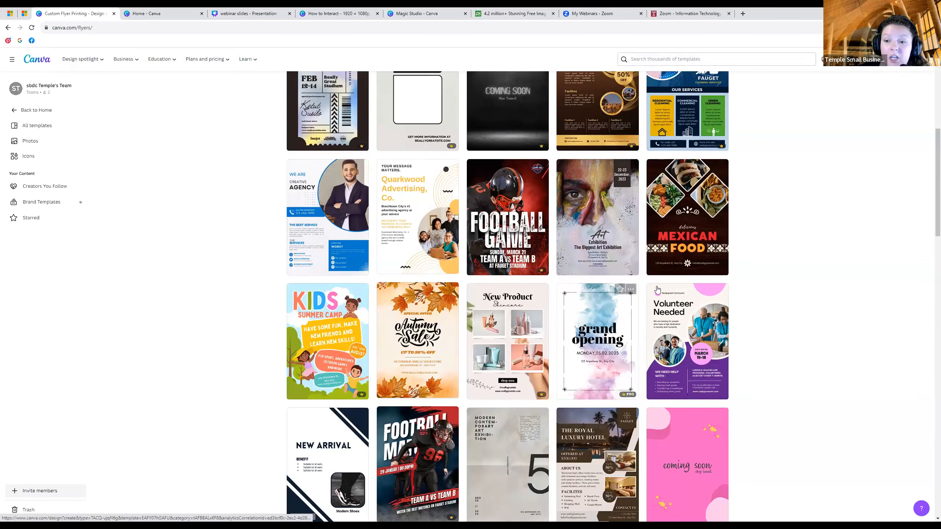
scroll(597, 319, down, 2)
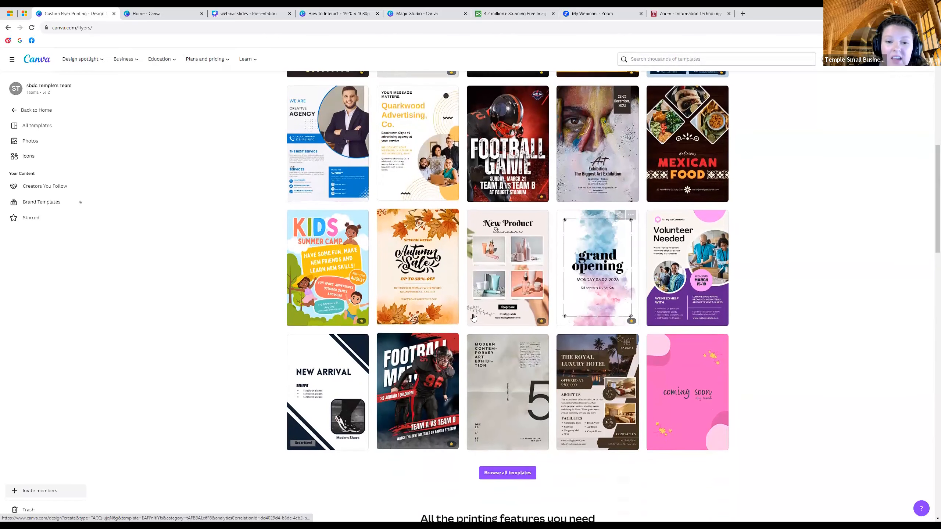
scroll(418, 274, down, 2)
scroll(419, 276, down, 1)
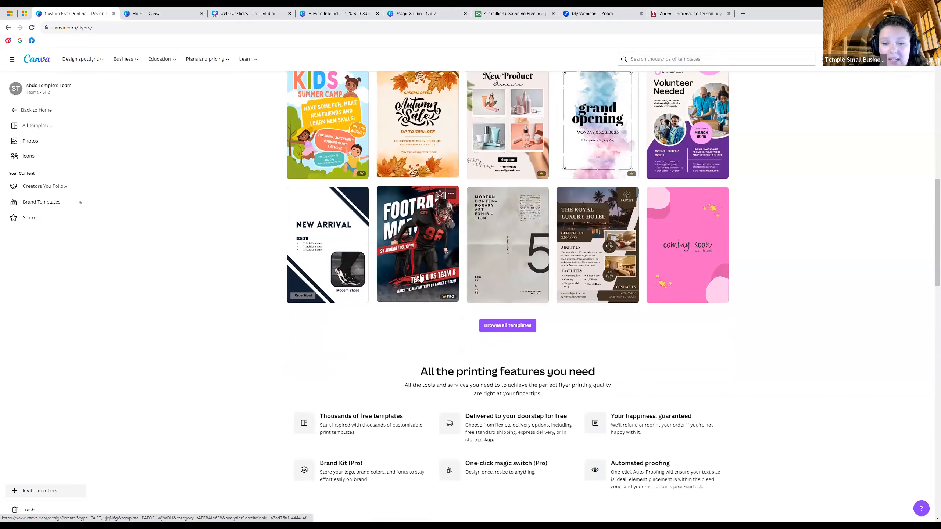
scroll(420, 278, up, 1)
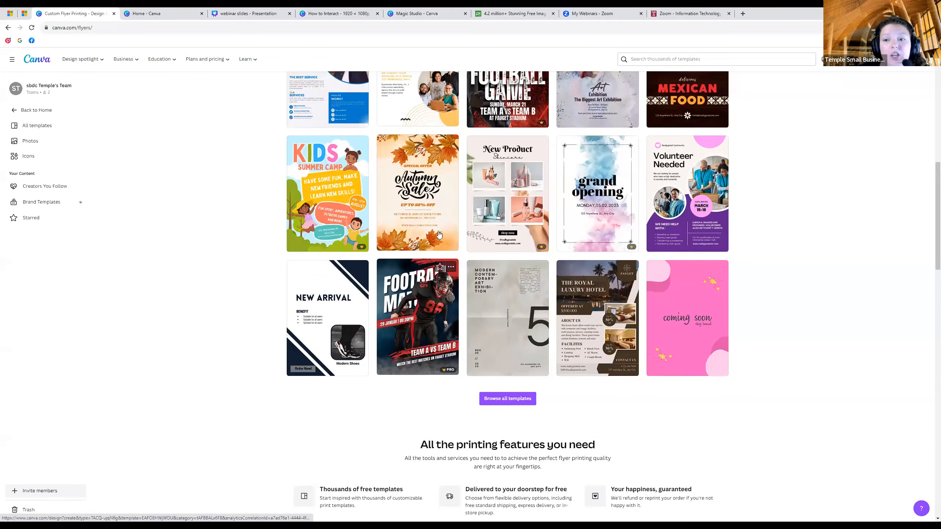
scroll(431, 226, up, 3)
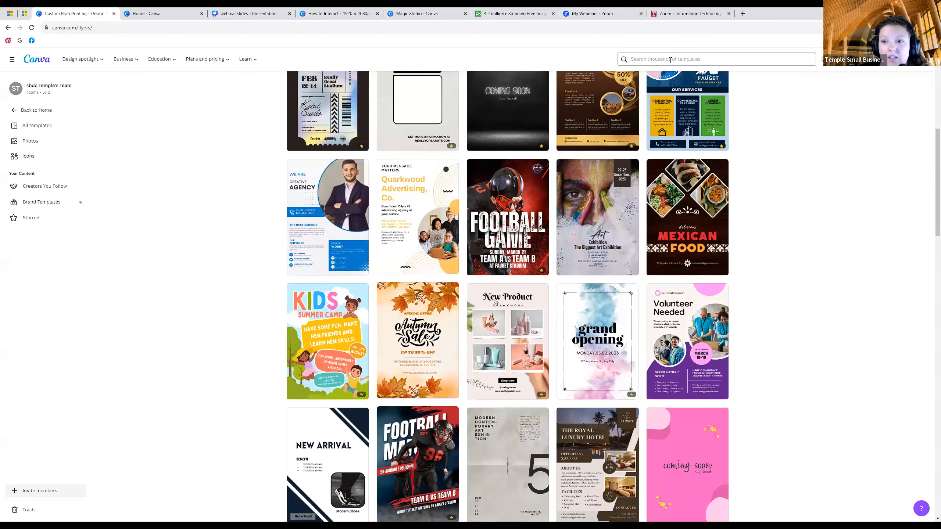
Search the templates for "halloween"
click(629, 58)
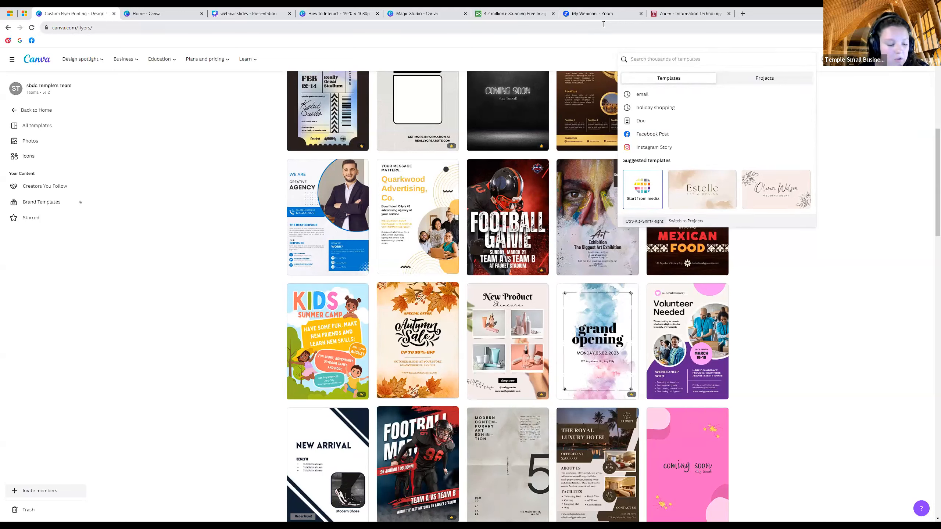
text(halloween)
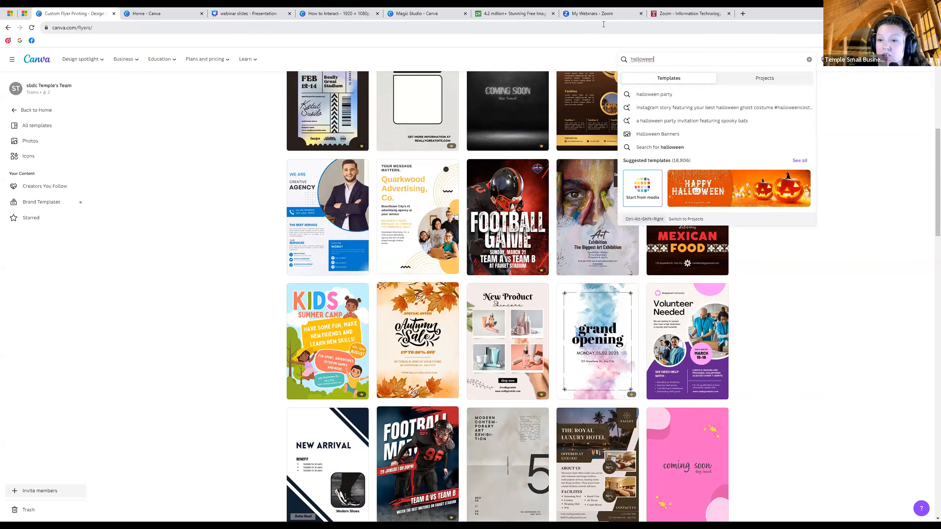
key(Return)
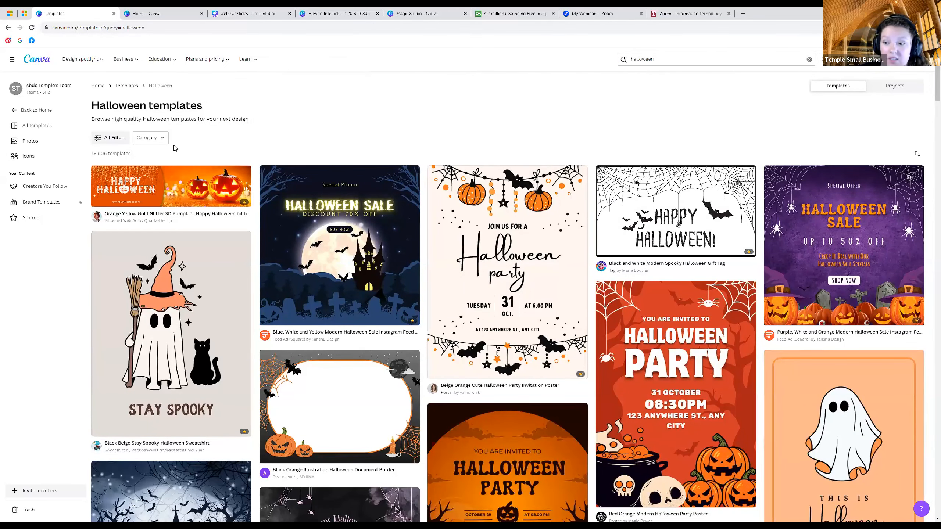
Browse the Halloween templates and open the Purple Simple Halloween Sale Instagram Post for customizing
scroll(160, 186, down, 1)
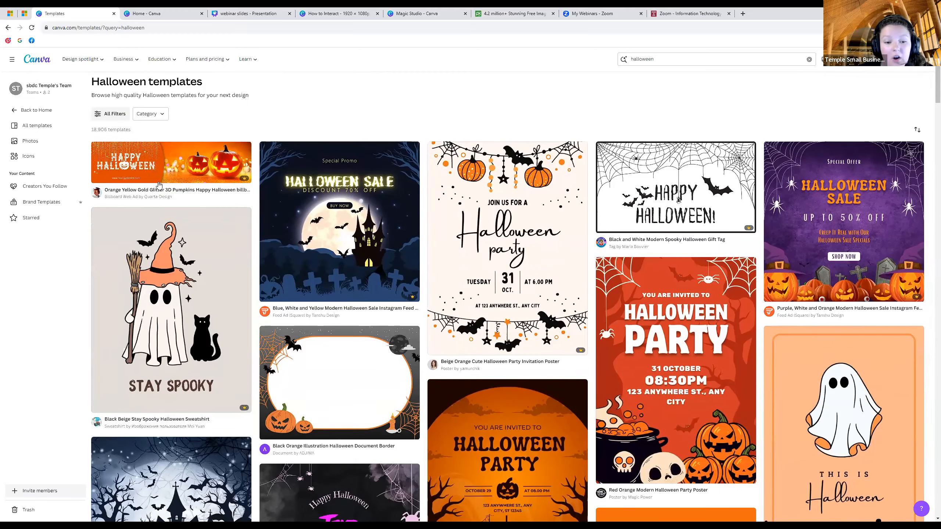
scroll(165, 285, down, 1)
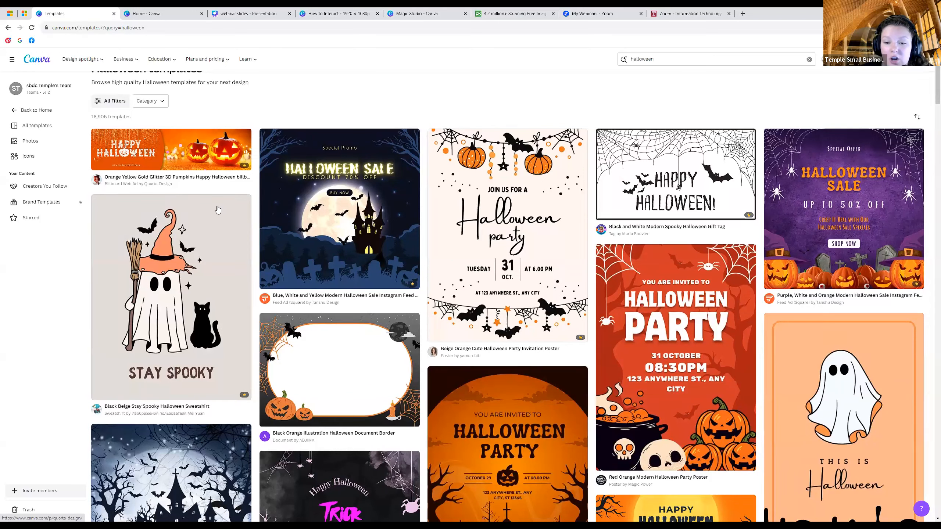
scroll(501, 254, down, 1)
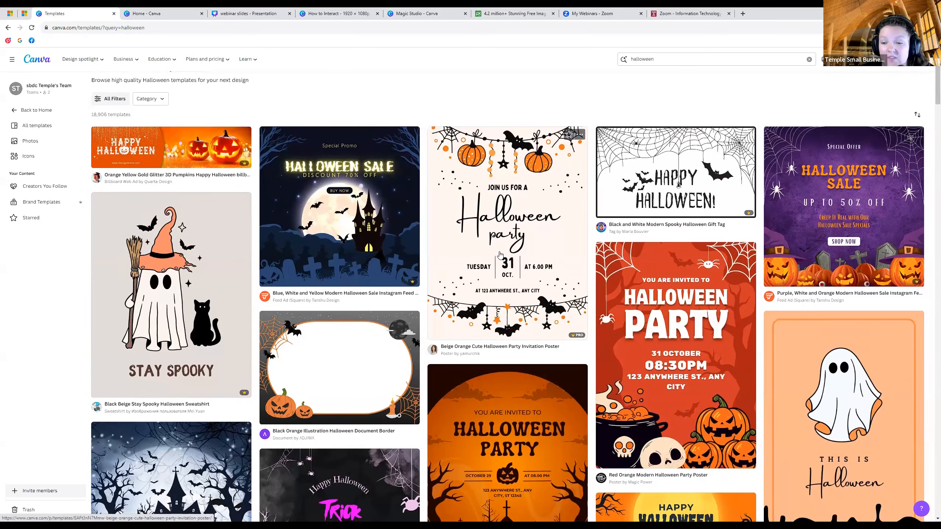
scroll(672, 332, down, 3)
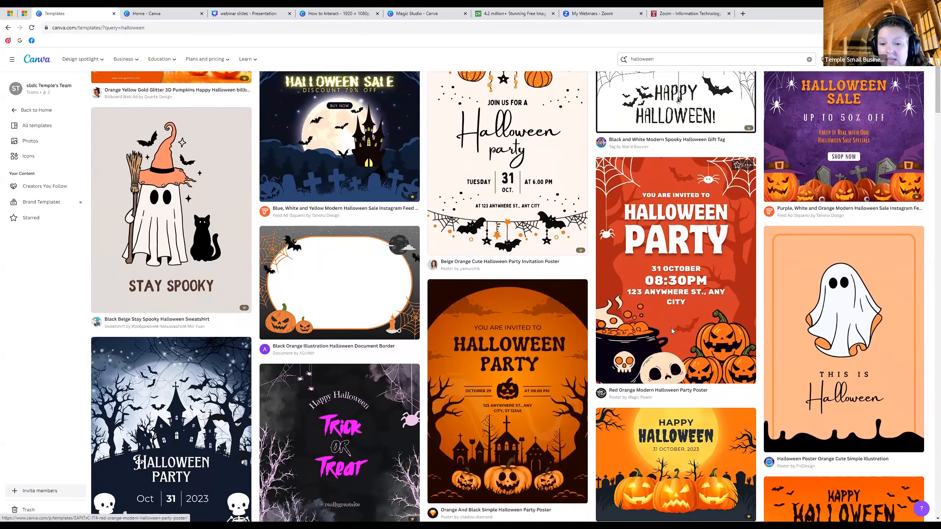
scroll(672, 331, down, 2)
scroll(548, 328, down, 8)
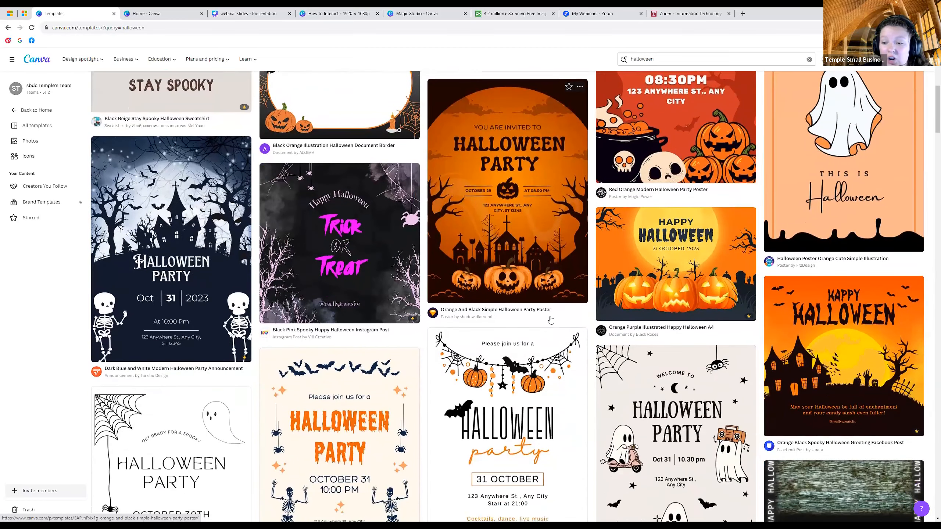
scroll(546, 322, down, 2)
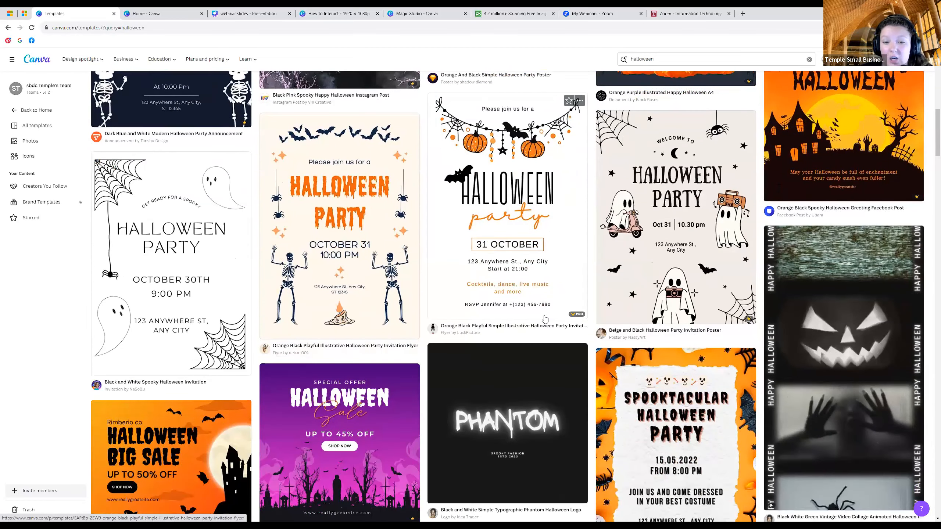
scroll(545, 319, down, 2)
scroll(331, 213, down, 4)
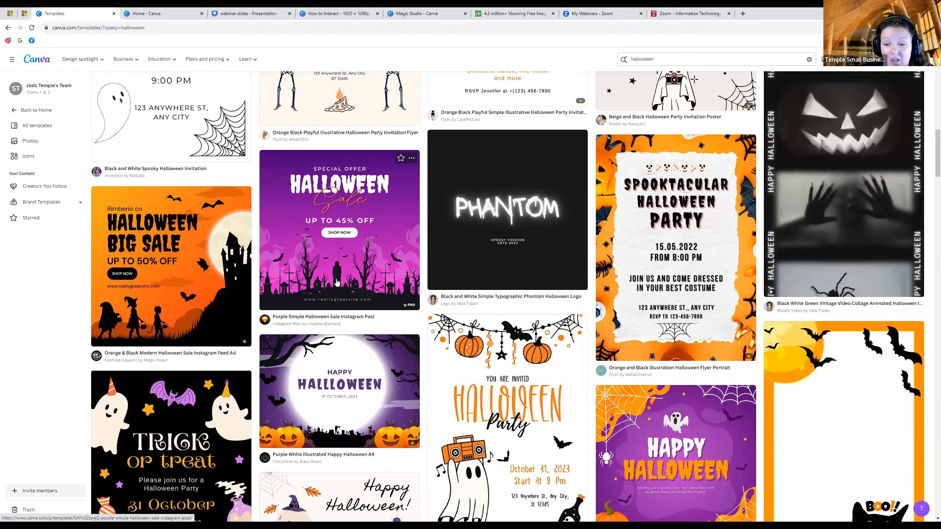
click(312, 208)
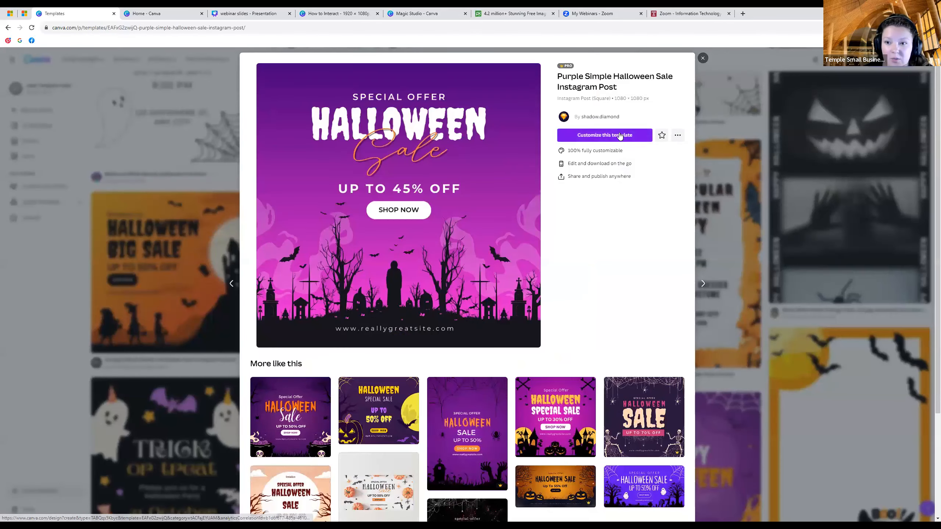
click(620, 136)
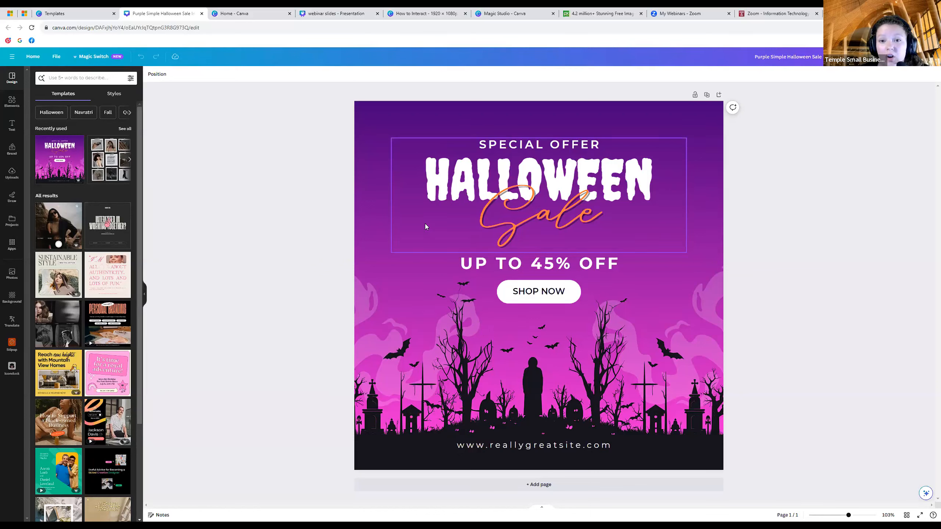
Enlarge the white SHOP NOW button on the Halloween sale design
click(523, 233)
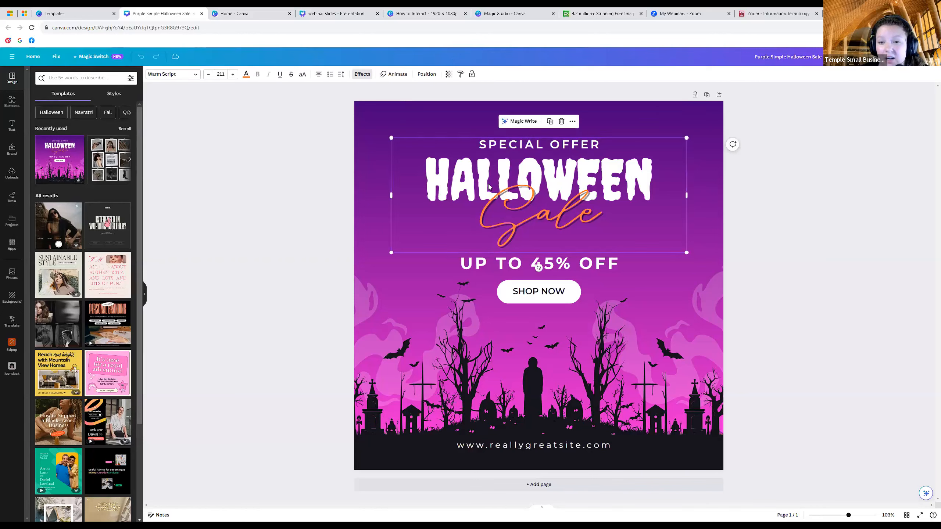
click(564, 290)
drag(572, 291, 551, 267)
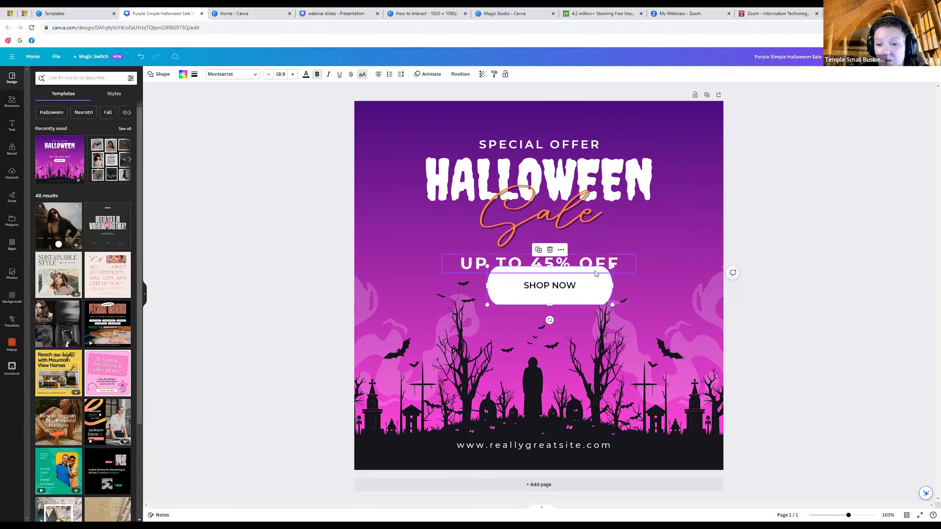
Move the "UP TO 45% OFF" text up against the word Sale, and flatten and centre the SHOP NOW button below it
click(616, 263)
drag(616, 263, 602, 242)
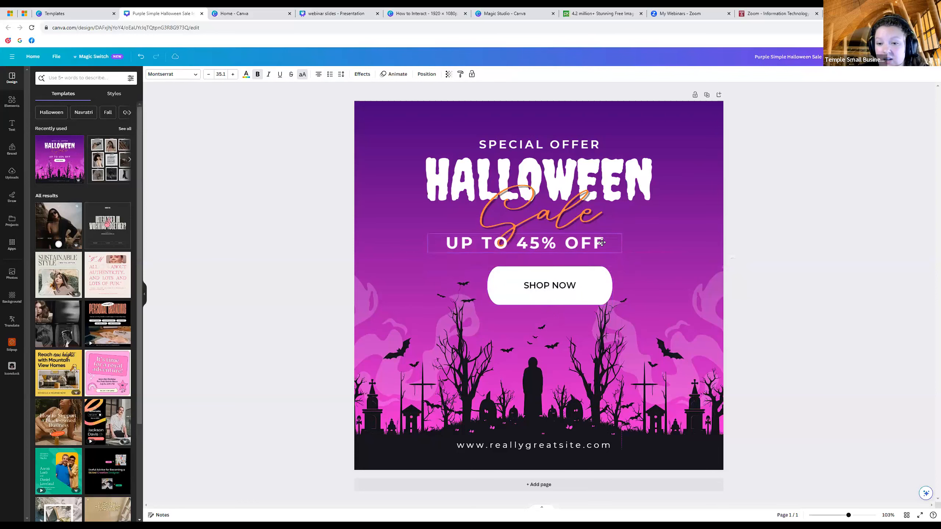
click(606, 283)
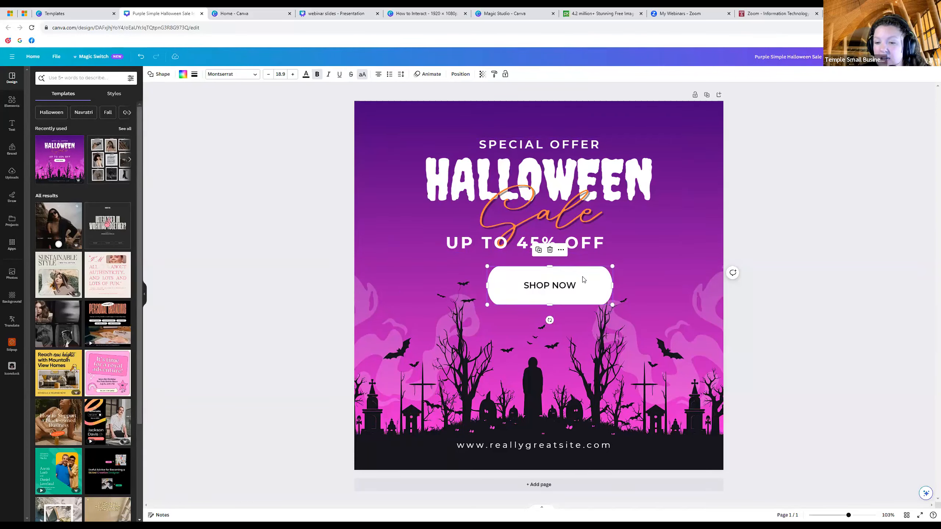
drag(590, 292, 542, 273)
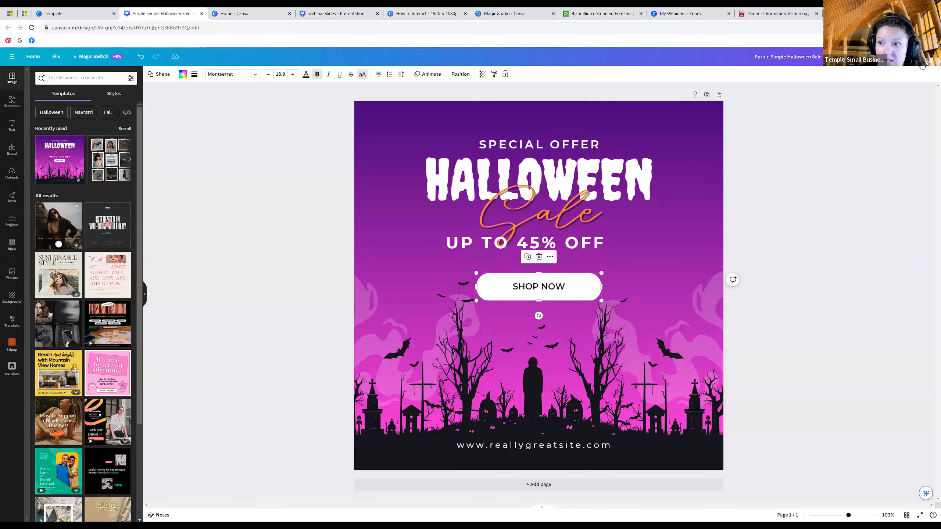
View the sharing options of the Halloween sale design and close them again
click(922, 64)
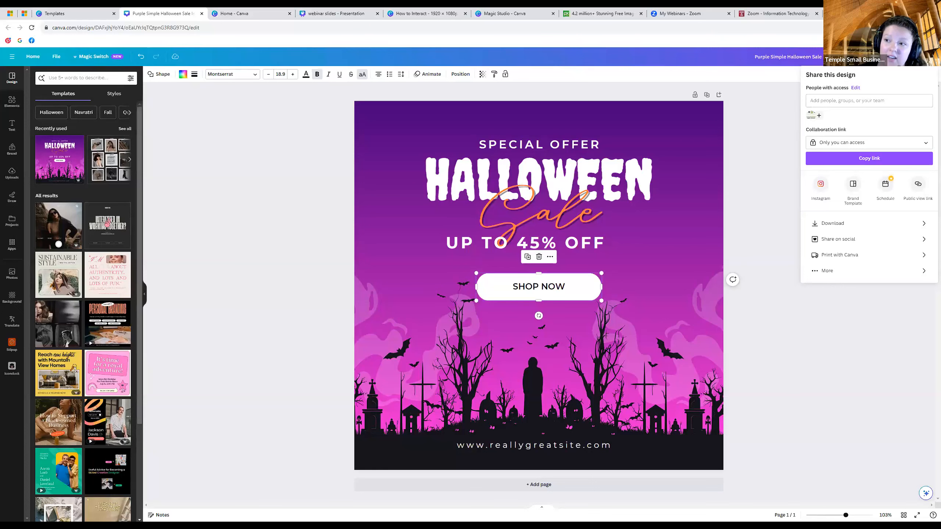
click(924, 57)
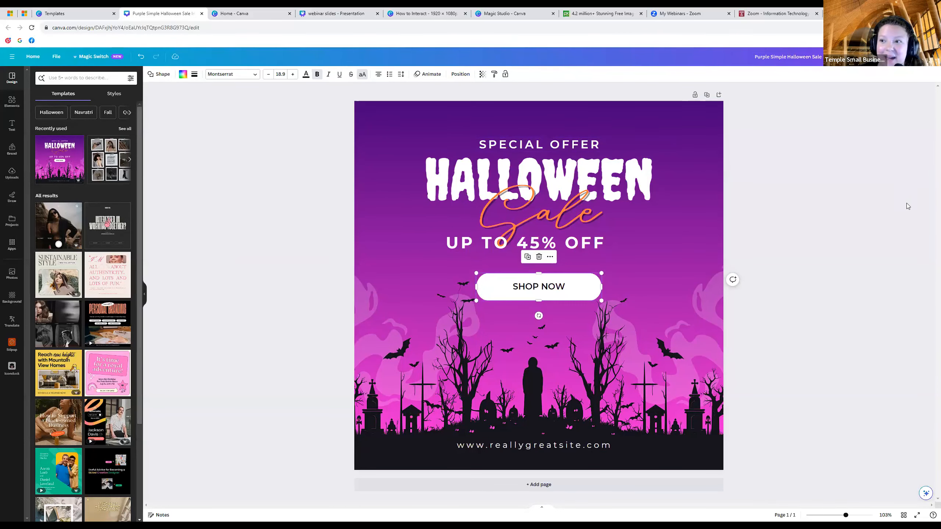
View the file types offered for downloading the Halloween sale design and return to the sharing options
drag(310, 108, 752, 477)
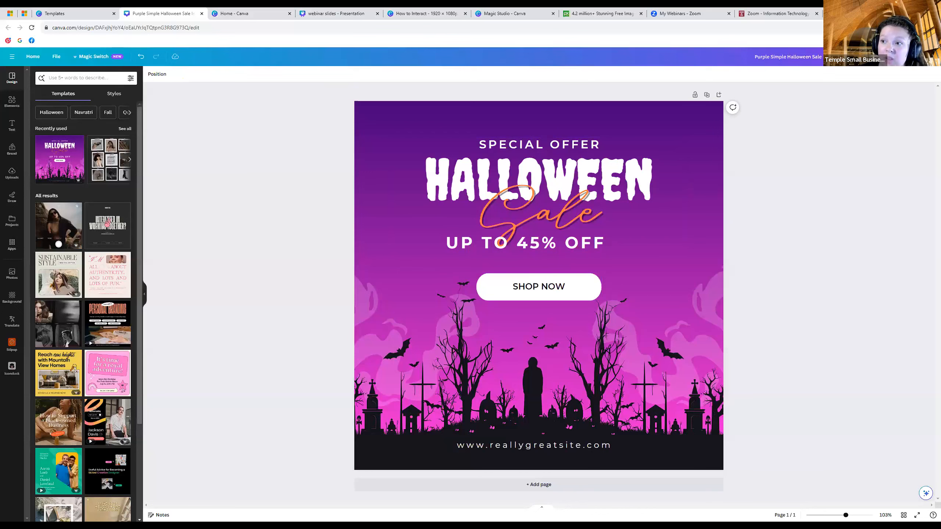
click(923, 57)
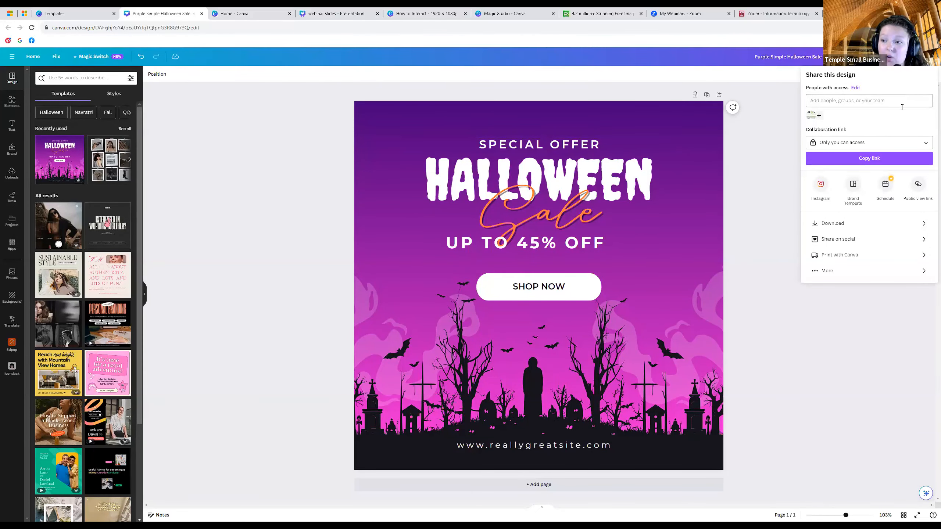
click(841, 226)
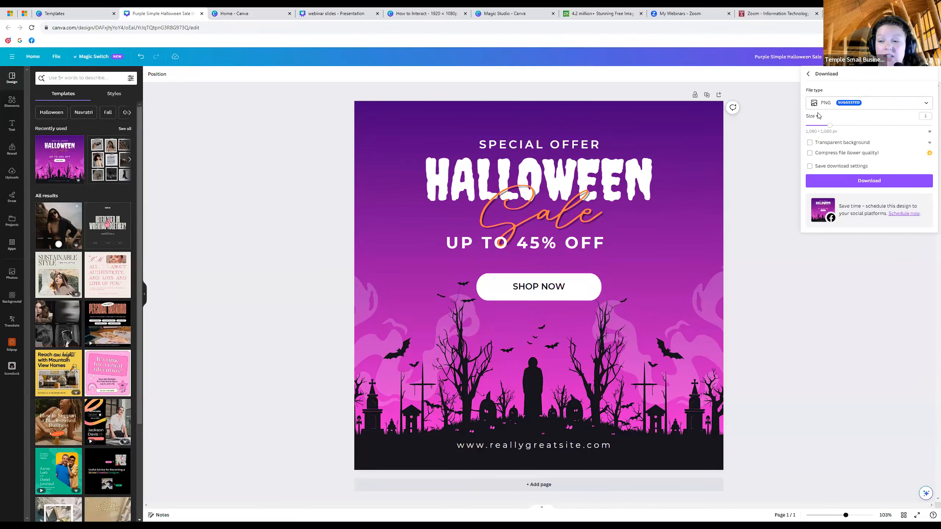
click(837, 105)
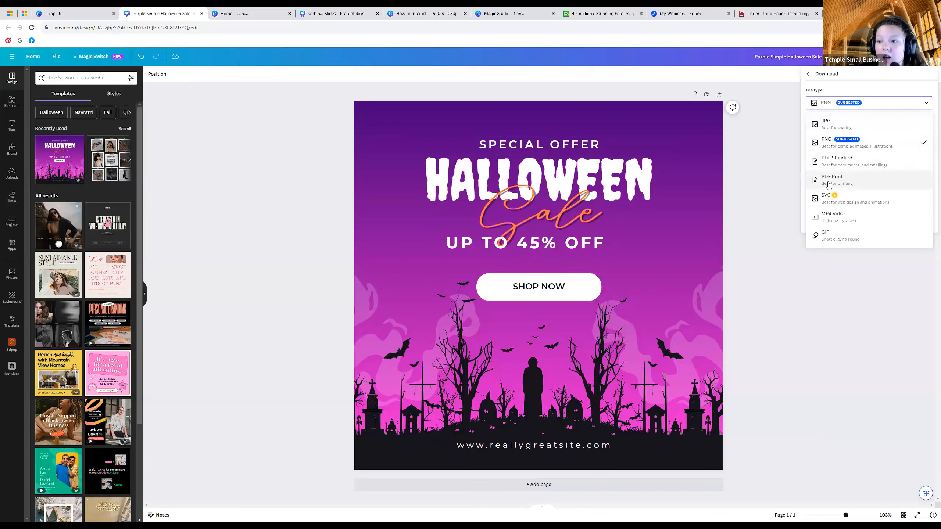
click(809, 74)
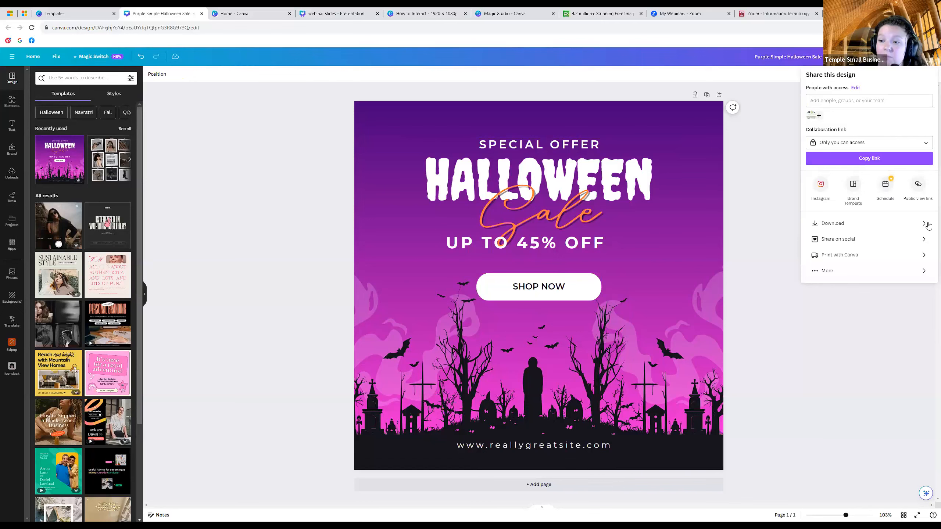
Browse the products offered under Print with Canva for the design and close the list
click(862, 255)
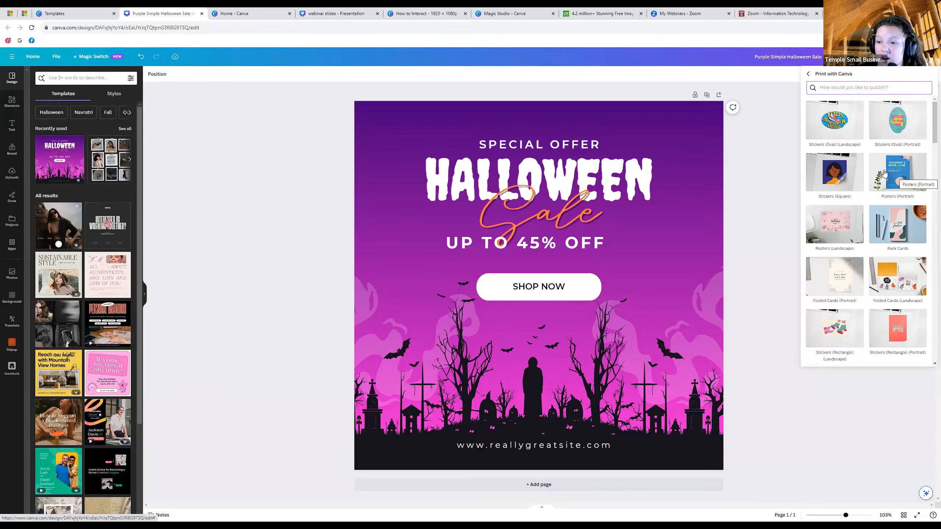
scroll(884, 173, down, 1)
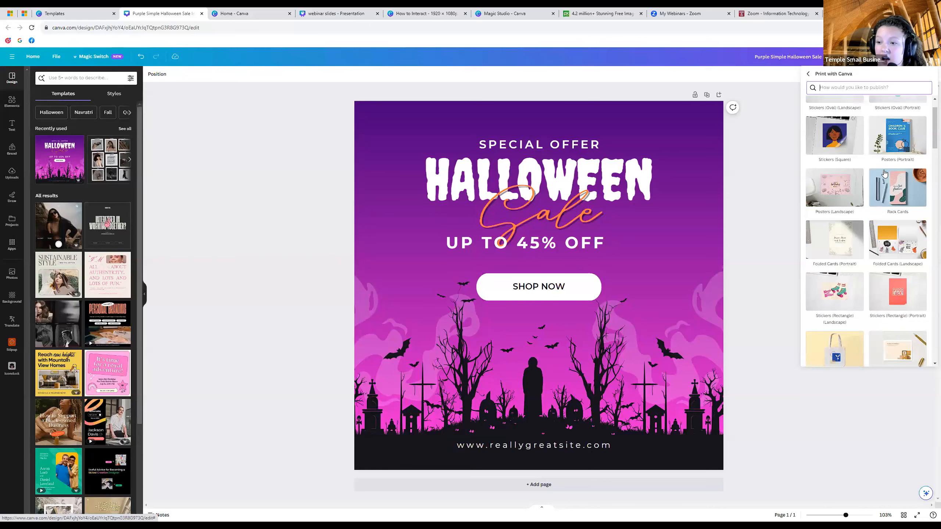
scroll(884, 173, down, 2)
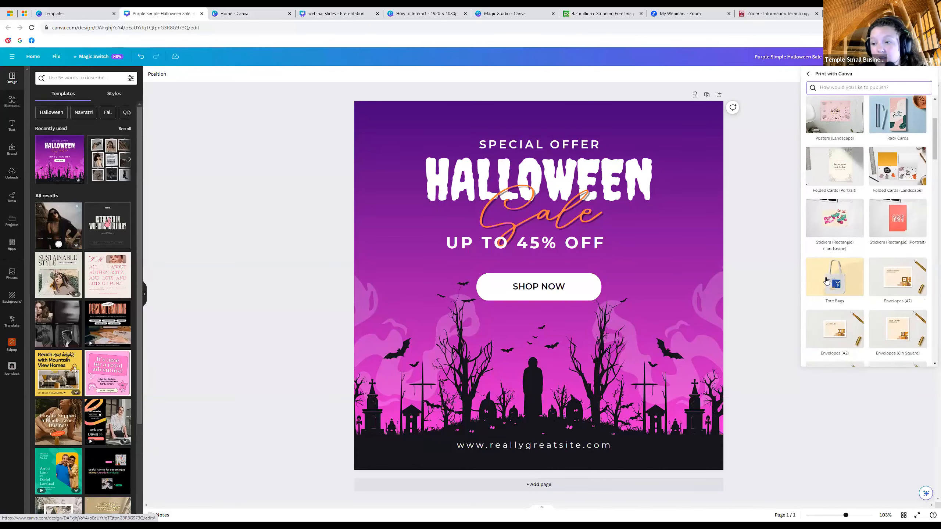
scroll(825, 269, down, 6)
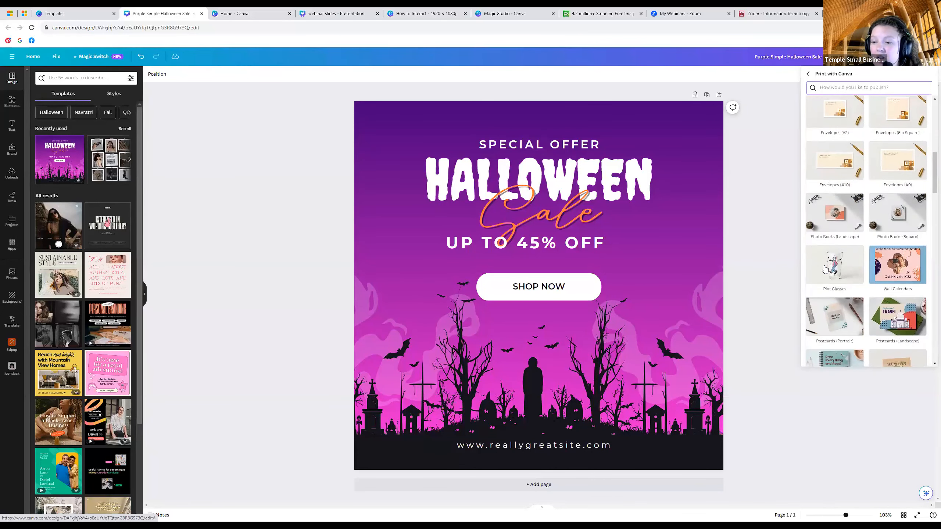
scroll(825, 269, down, 2)
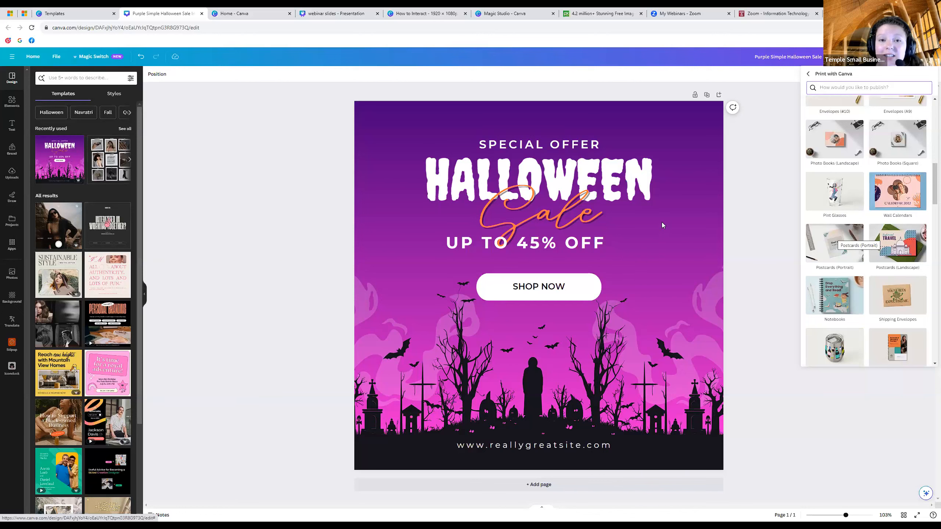
scroll(863, 257, down, 4)
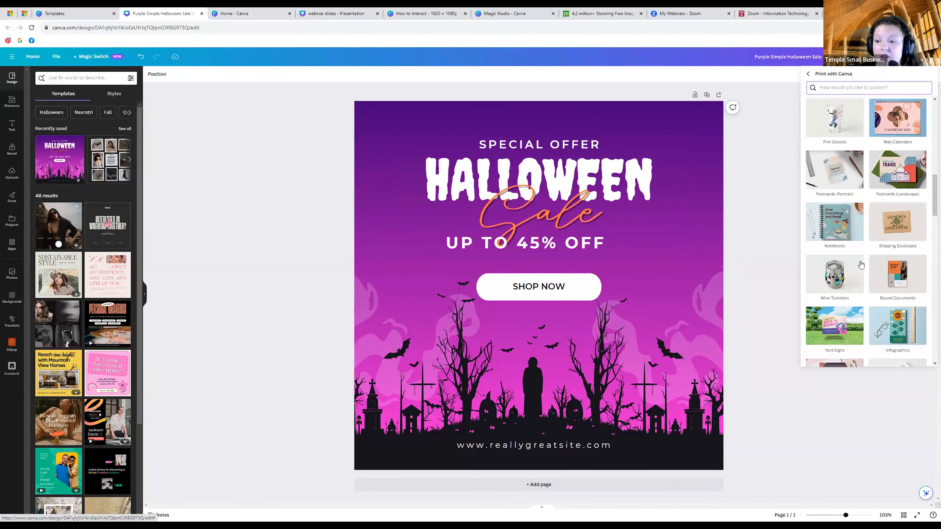
scroll(864, 257, down, 3)
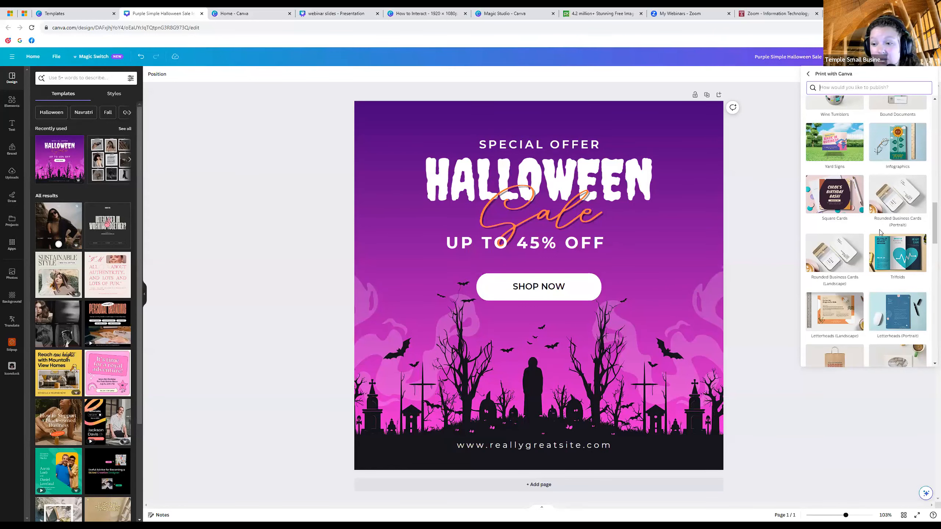
click(779, 192)
Reopen the design's download settings and display the available file types, including PDF Print
click(920, 56)
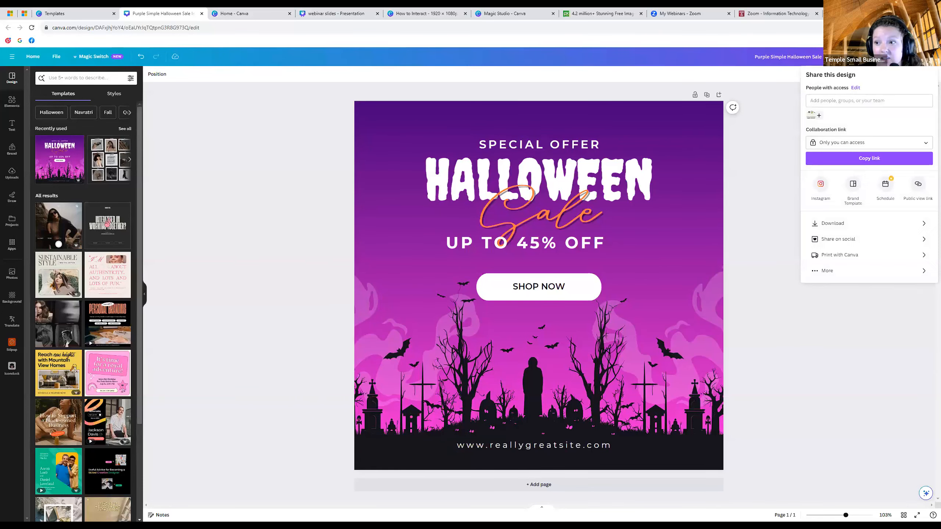
click(832, 222)
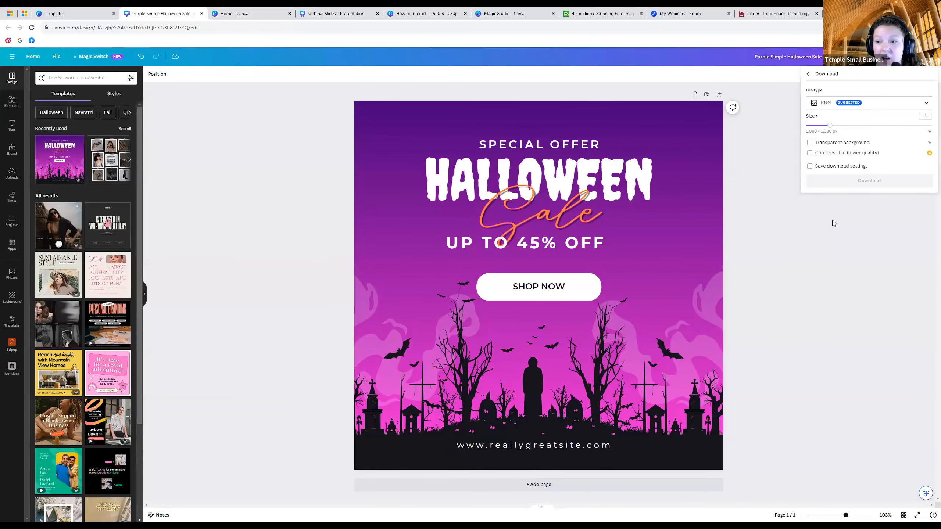
click(836, 108)
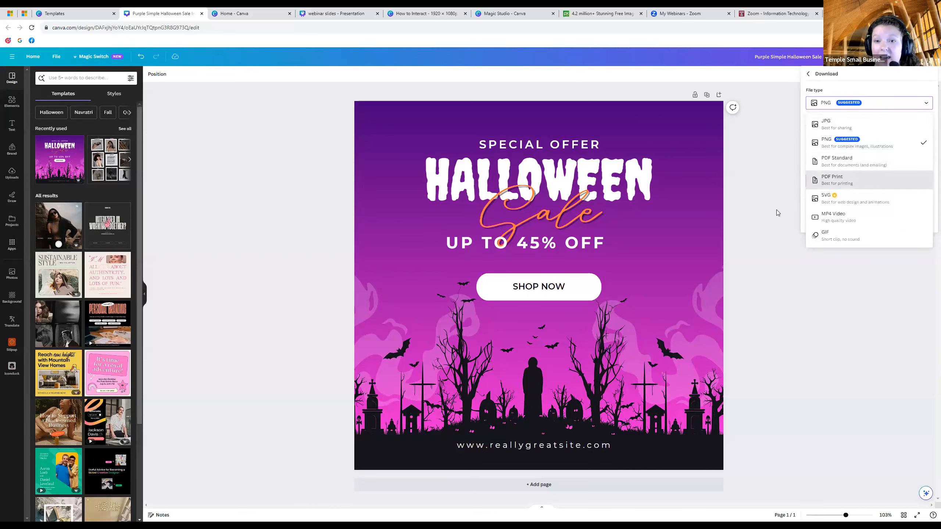
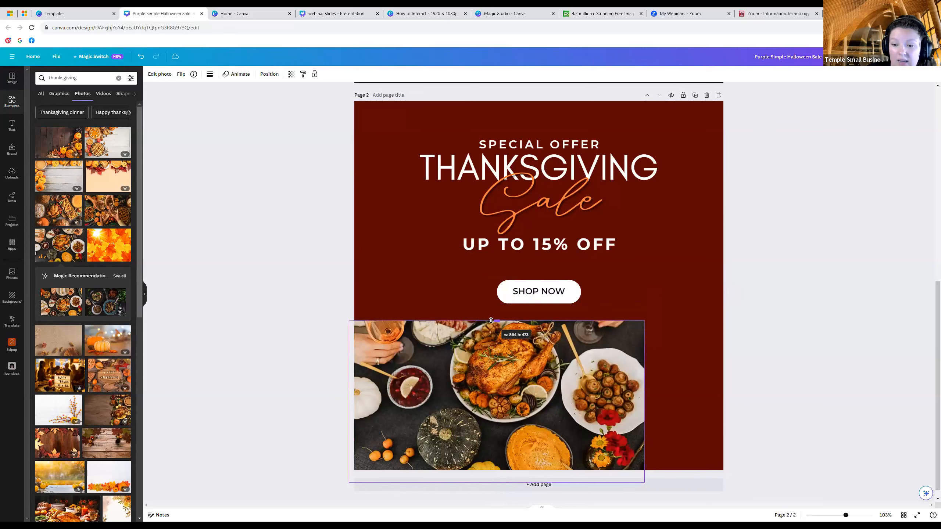
Stretch the Thanksgiving dinner photo across the full page width and shift the picture down within its crop frame
drag(645, 403, 725, 406)
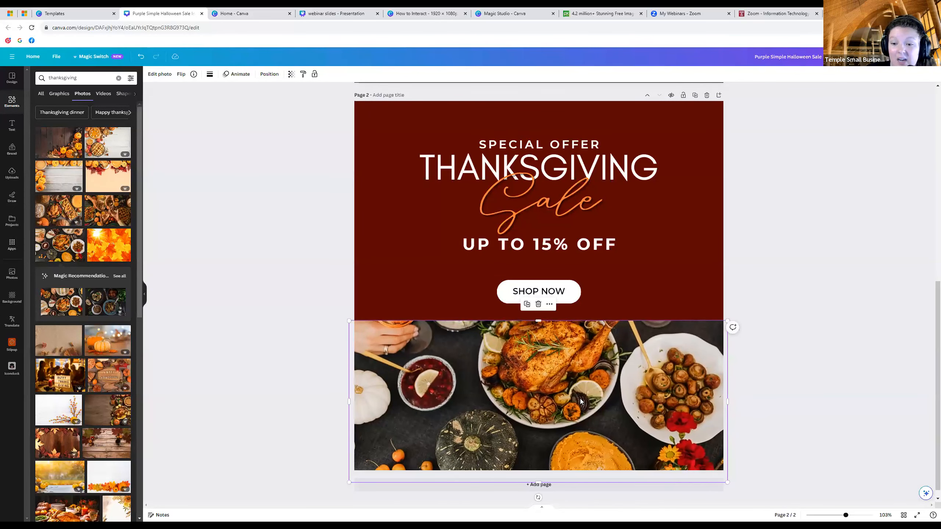
double_click(546, 393)
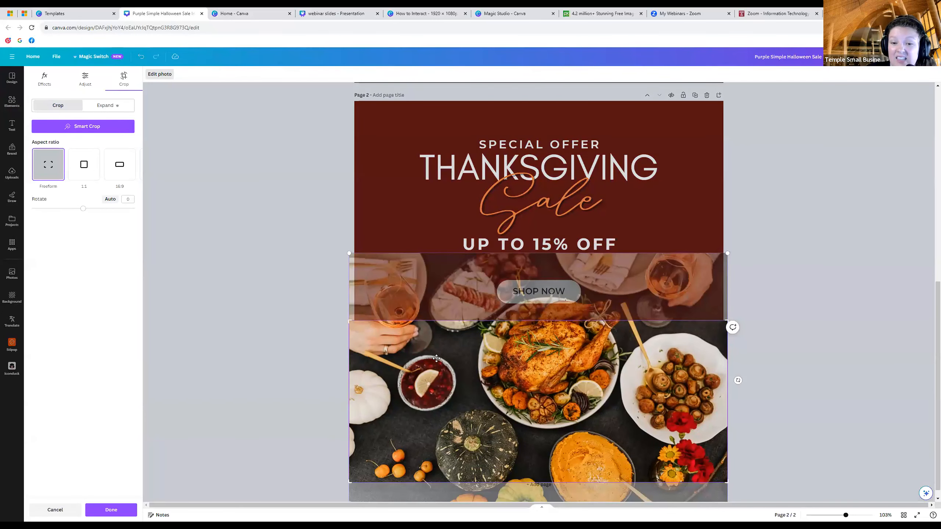
scroll(326, 315, down, 1)
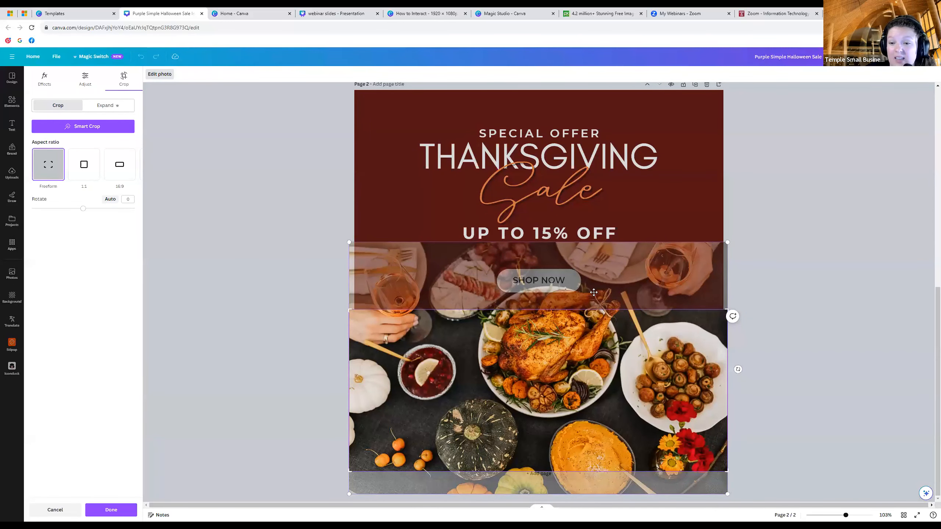
drag(543, 353, 528, 400)
drag(455, 387, 455, 380)
click(296, 357)
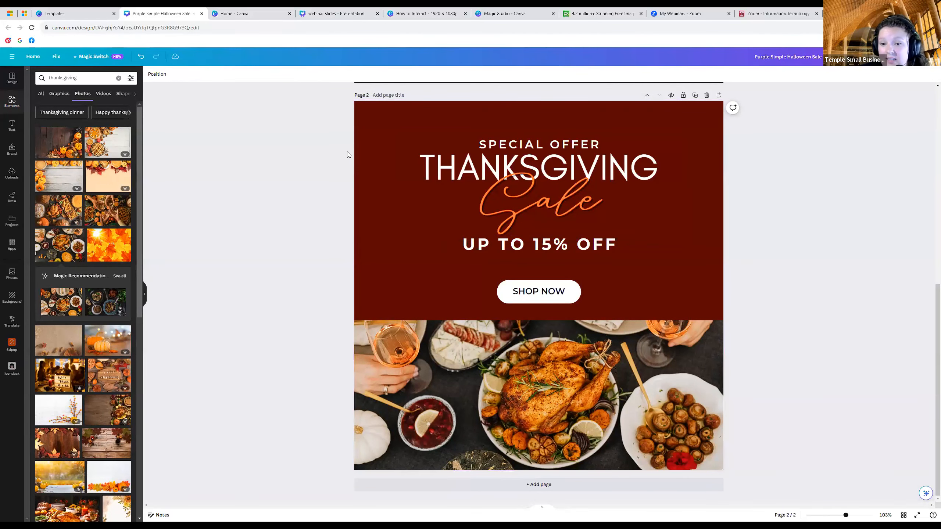
Add the first logo from the TU SBDC brand kit to the Thanksgiving page, shrink it and place it in the page's upper-left corner
click(406, 131)
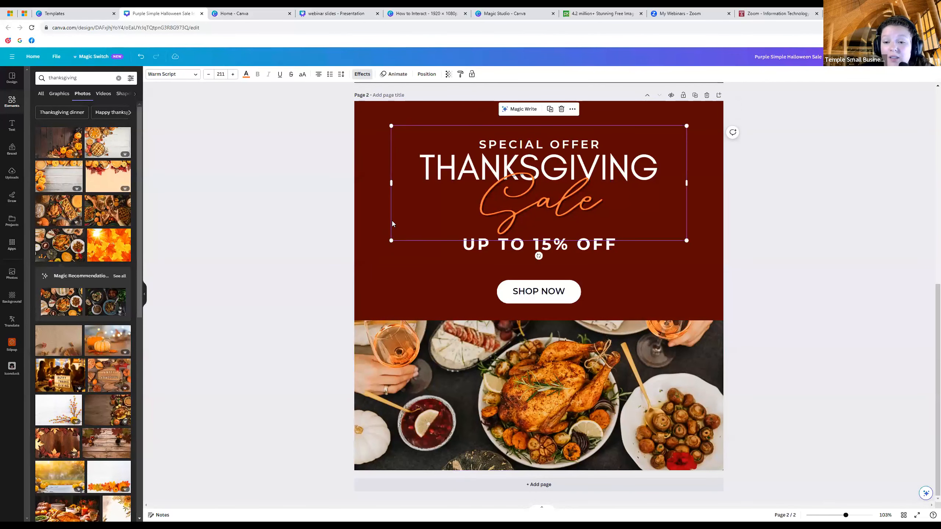
click(381, 260)
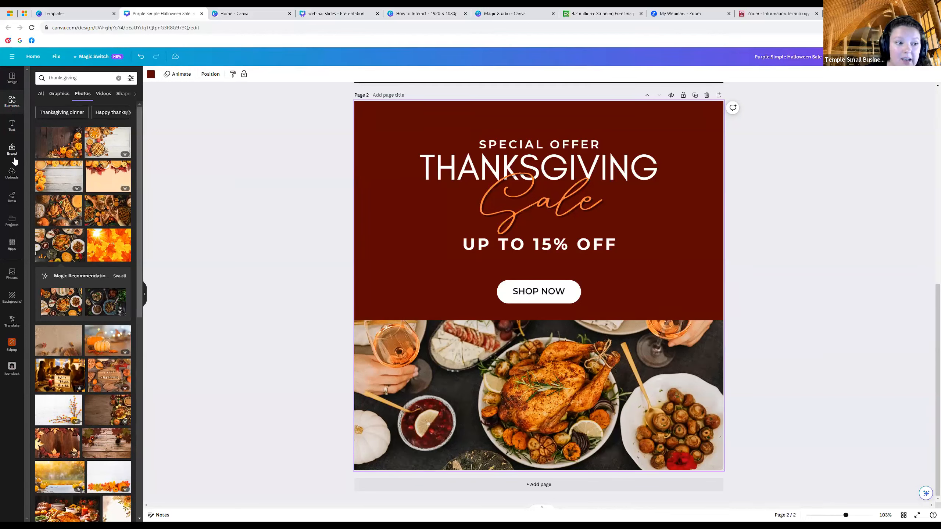
click(12, 148)
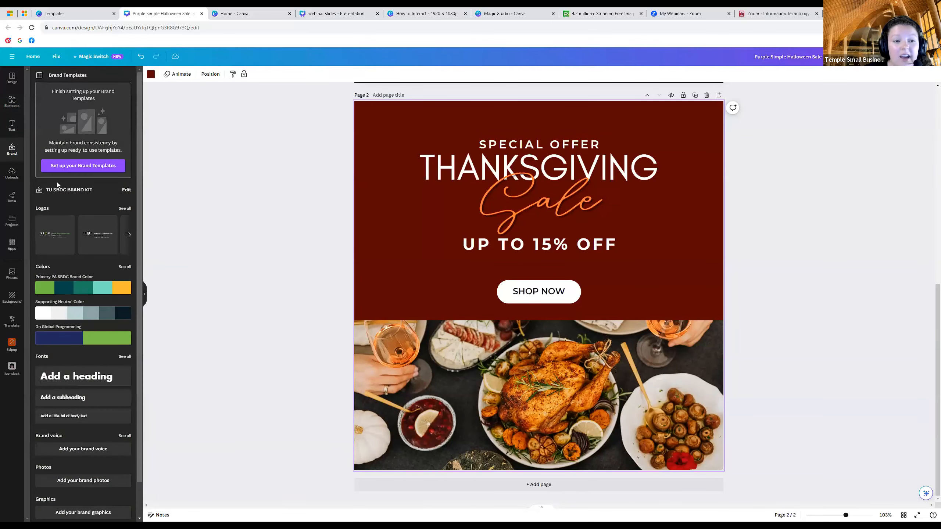
scroll(64, 220, down, 1)
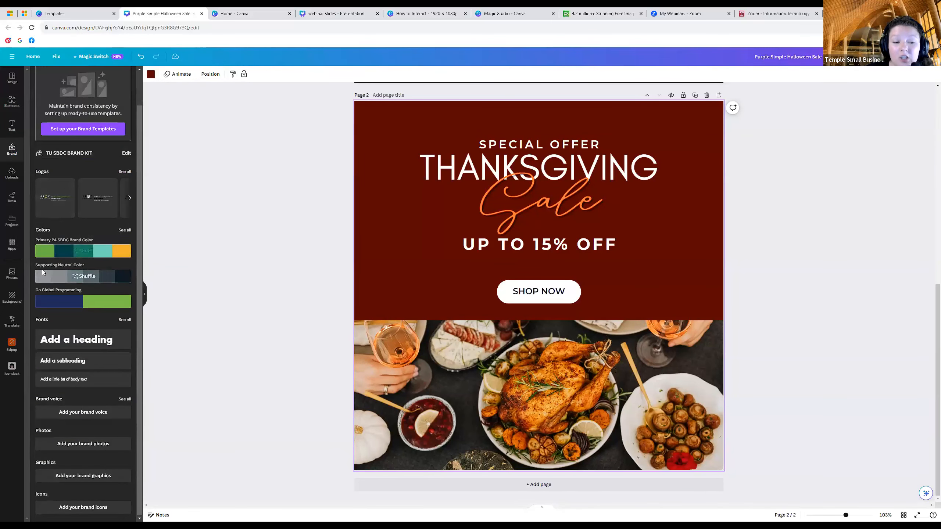
click(53, 209)
drag(662, 309, 523, 281)
drag(431, 270, 383, 122)
click(284, 328)
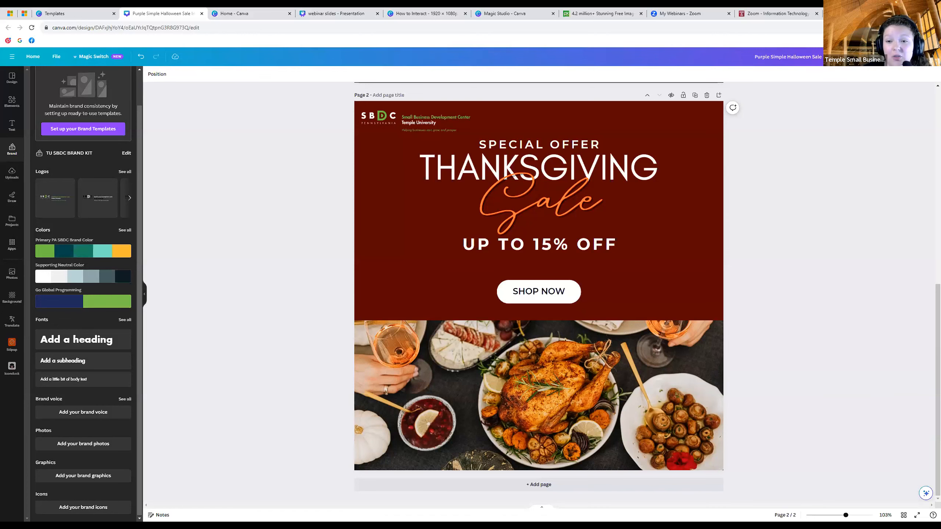
Add a page after the Thanksgiving sale page and insert a brand kit heading reading "Happy Thanksgiving"
click(718, 96)
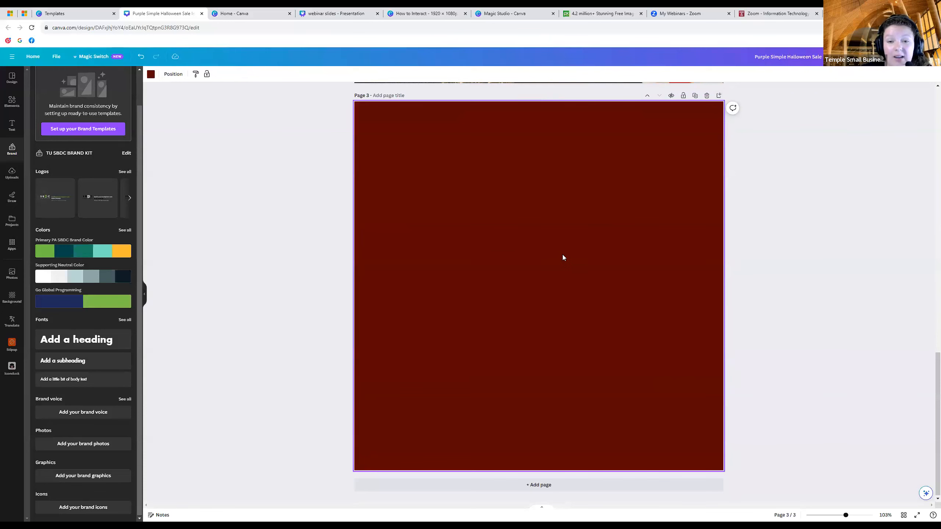
click(12, 125)
click(41, 136)
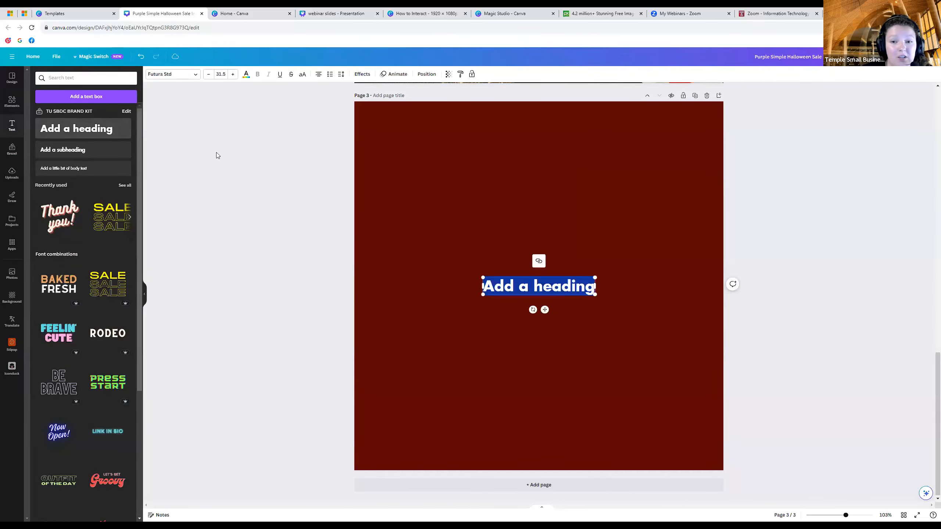
text(Happy )
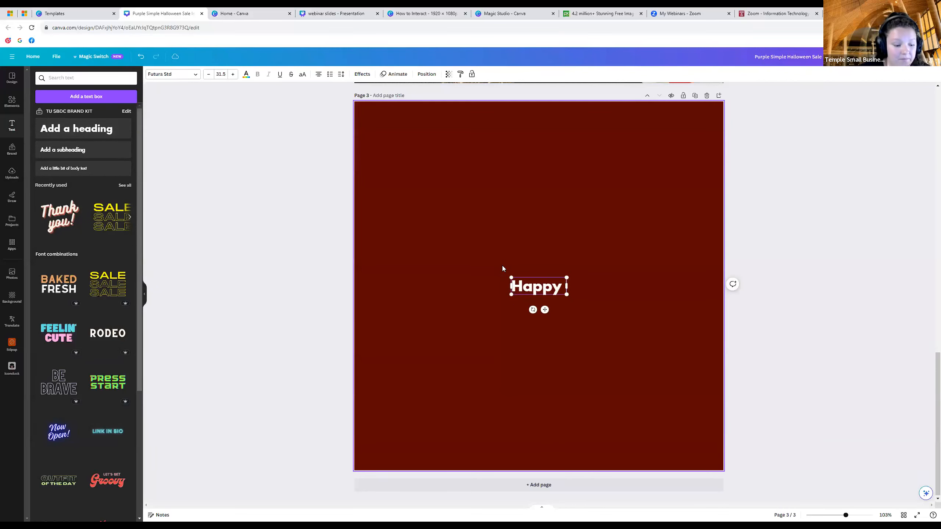
text(Thanksgiving)
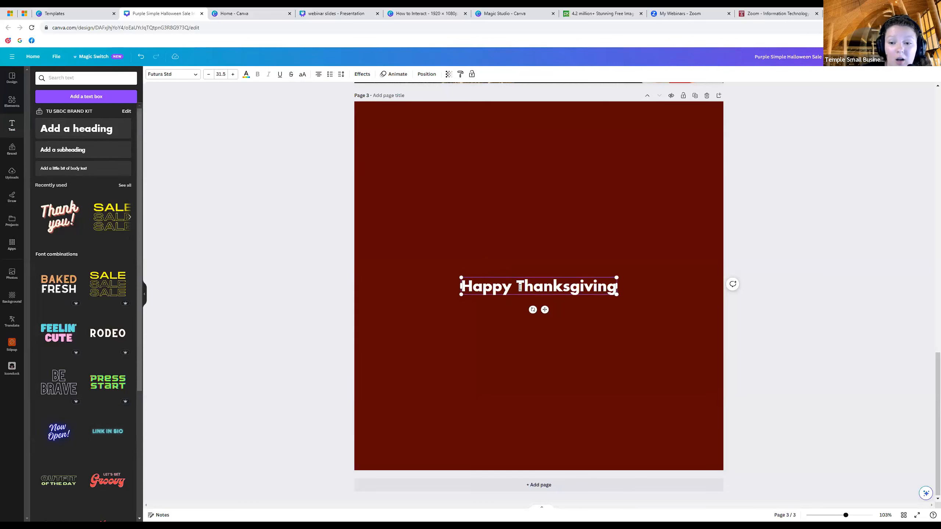
Enlarge the "Happy Thanksgiving" heading to font size 60.1 and centre it horizontally slightly above the page's middle
drag(618, 295, 713, 304)
click(630, 341)
drag(530, 287, 457, 264)
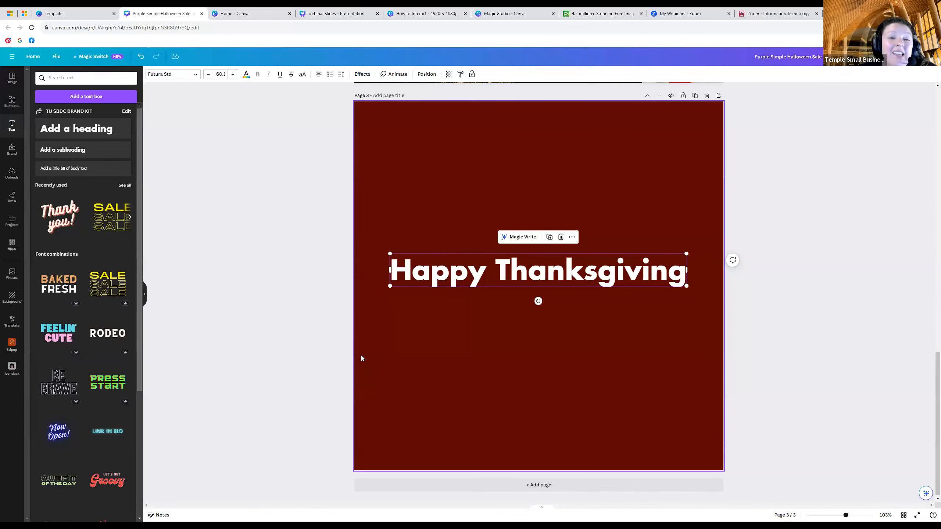
Delete the Halloween sale page at the start of the design
scroll(362, 355, up, 10)
scroll(352, 349, up, 3)
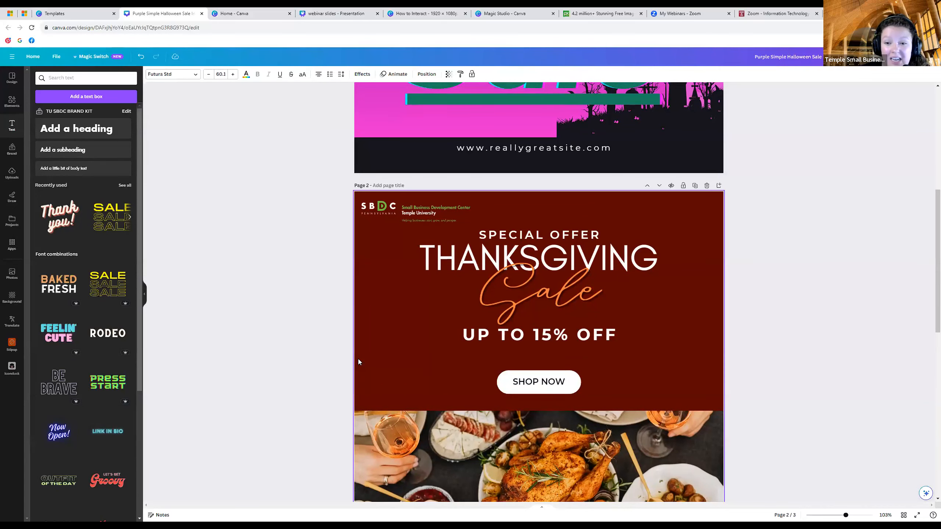
scroll(358, 362, up, 8)
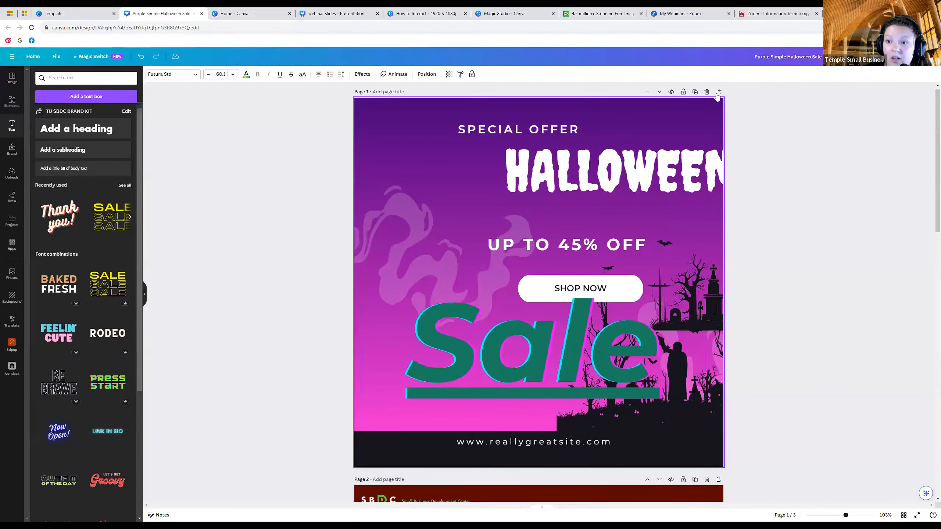
click(707, 92)
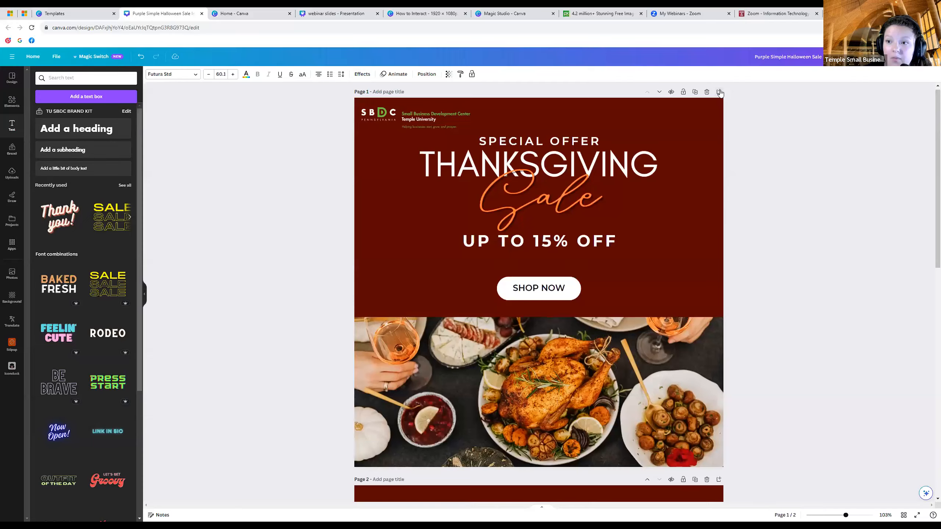
Add a page after the Thanksgiving sale page and apply the recently used purple Halloween Sale template to it
click(718, 92)
click(12, 78)
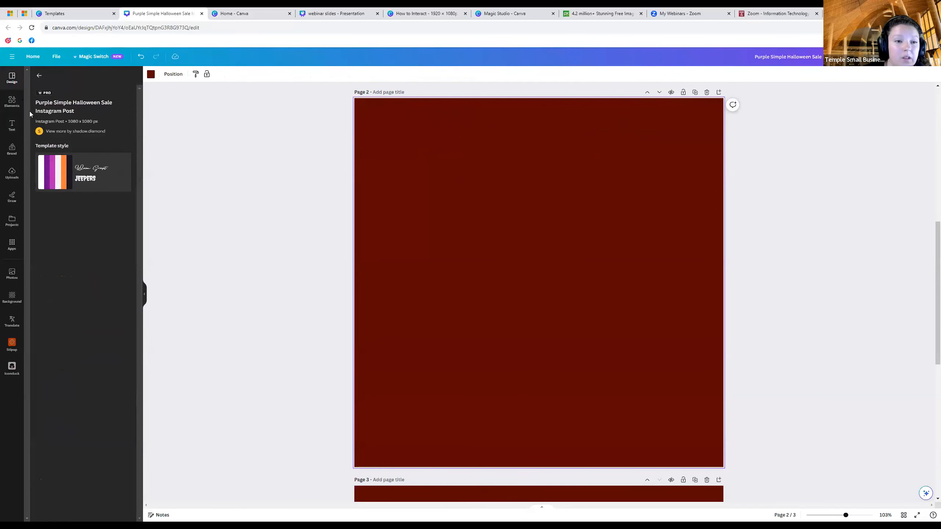
click(37, 76)
click(62, 164)
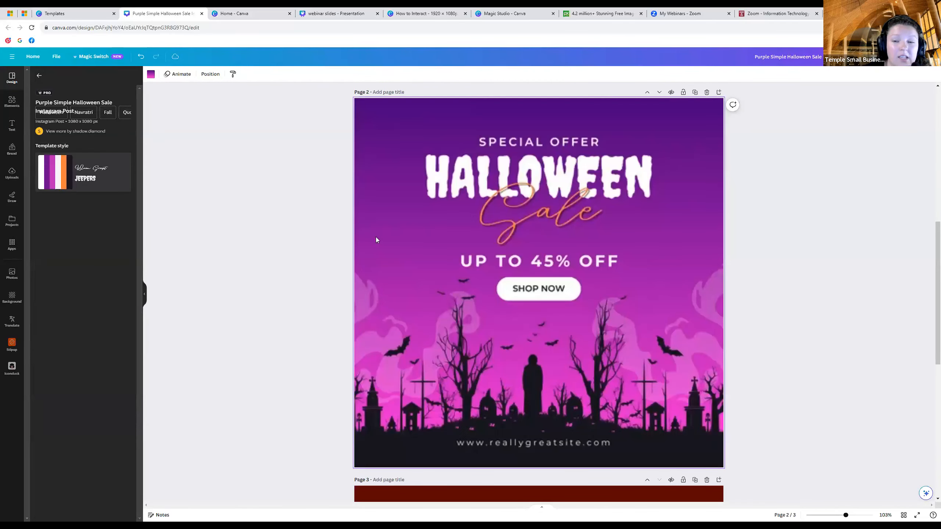
Compare the layouts of the Thanksgiving sale page and the Halloween sale page
scroll(388, 276, up, 10)
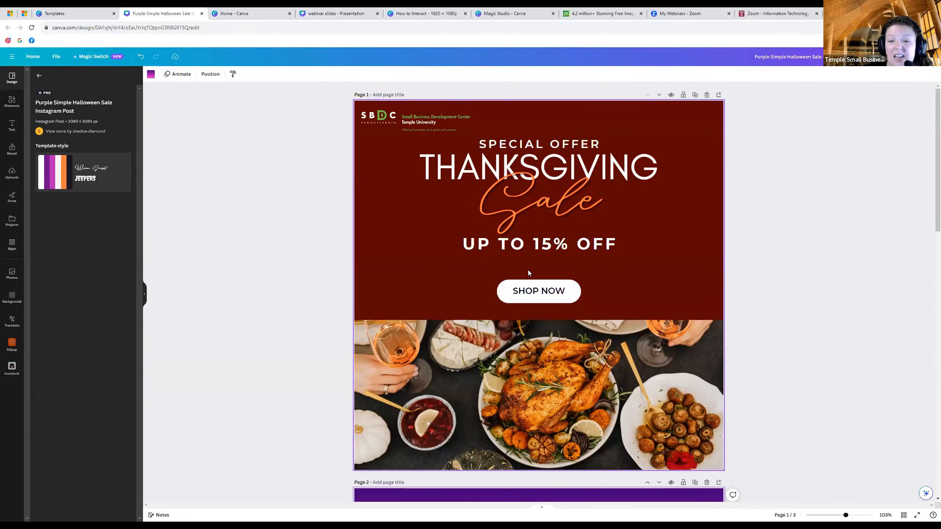
scroll(528, 270, down, 5)
scroll(511, 257, down, 4)
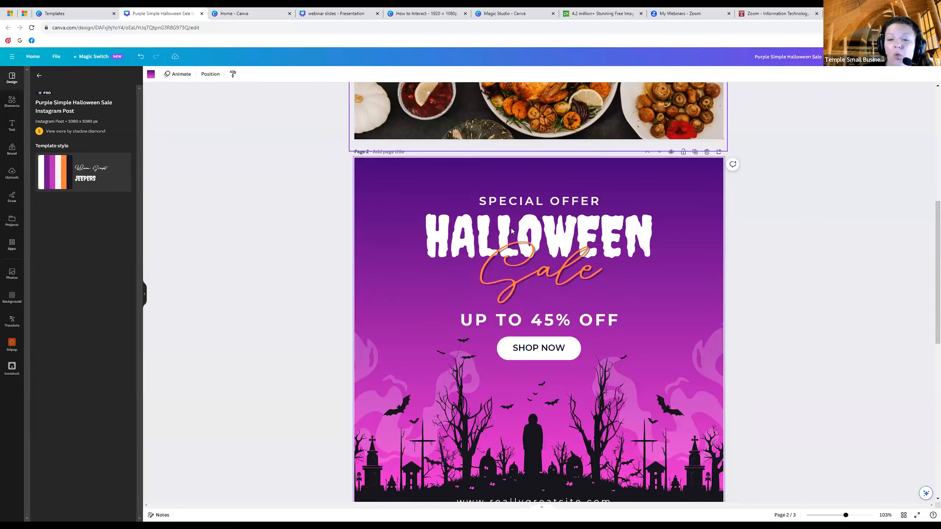
scroll(406, 324, up, 8)
scroll(405, 263, up, 1)
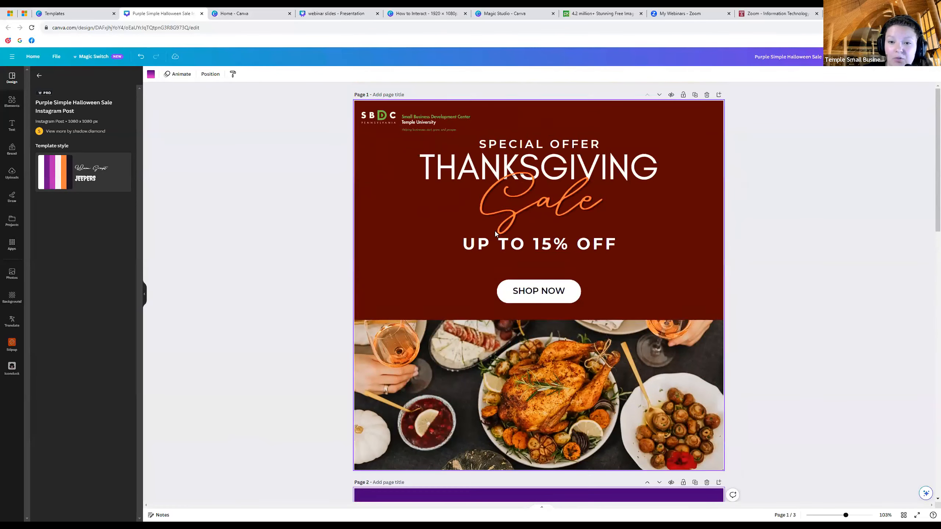
scroll(410, 224, down, 1)
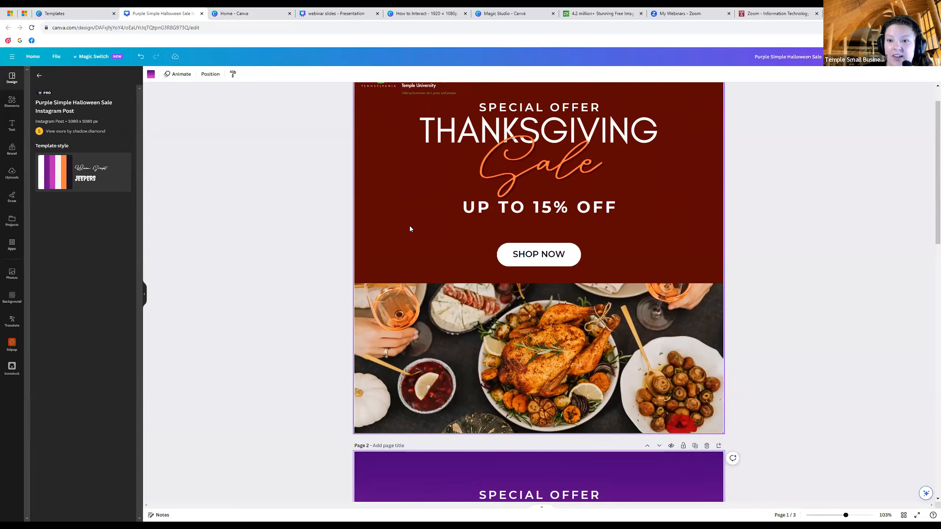
scroll(408, 230, down, 5)
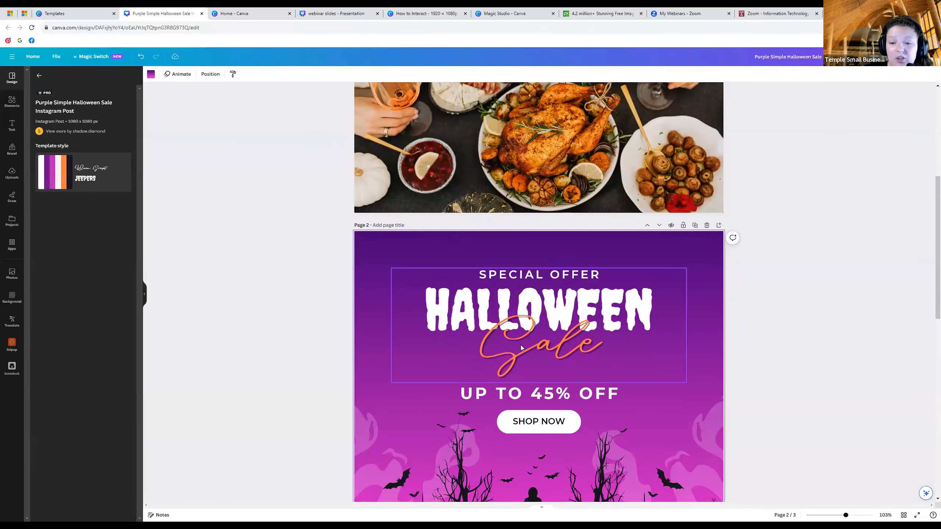
scroll(533, 362, down, 1)
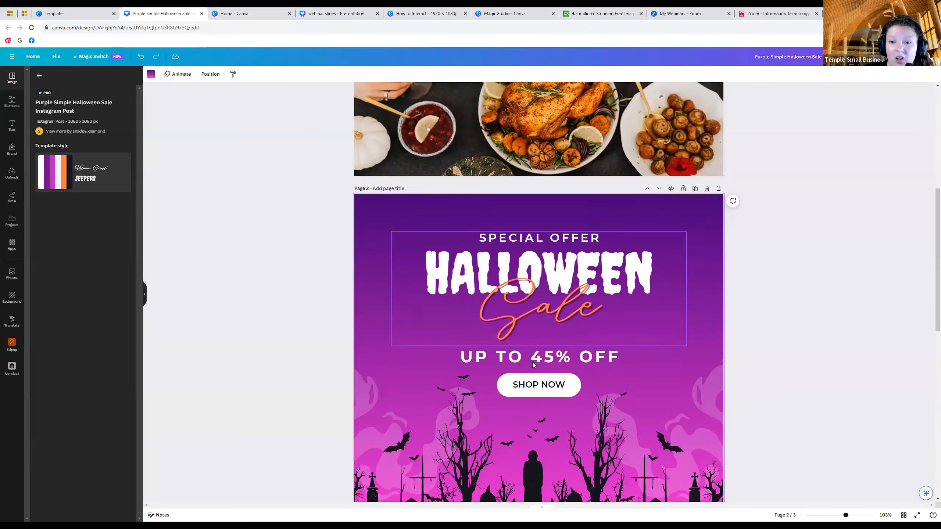
scroll(530, 297, up, 5)
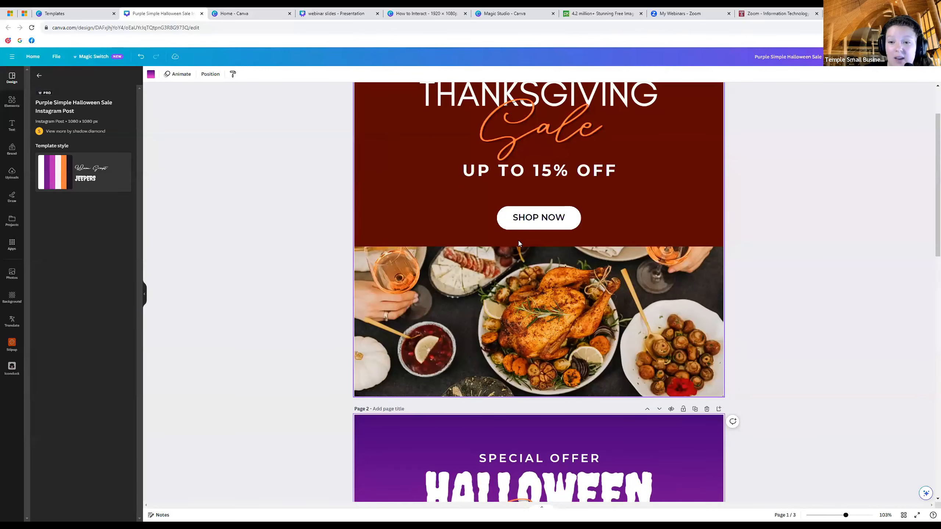
scroll(446, 248, up, 1)
scroll(441, 259, down, 5)
scroll(437, 271, down, 3)
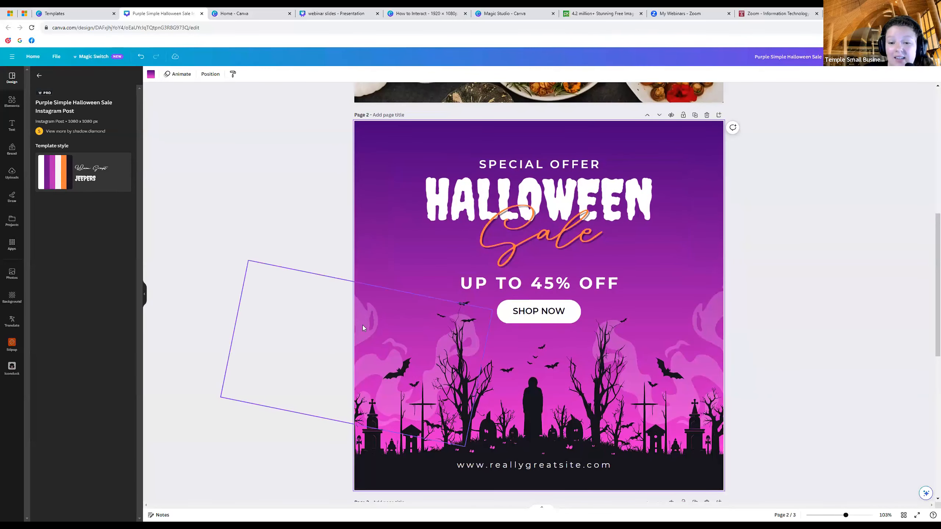
Inspect the separate elements that make up the Halloween sale page and the heading on the "Happy Thanksgiving" page
drag(305, 339, 782, 498)
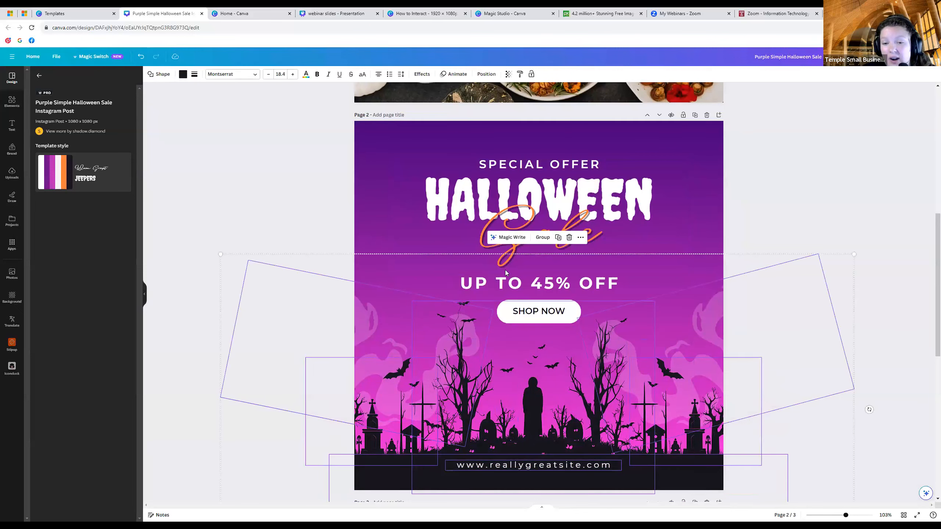
click(398, 158)
click(392, 147)
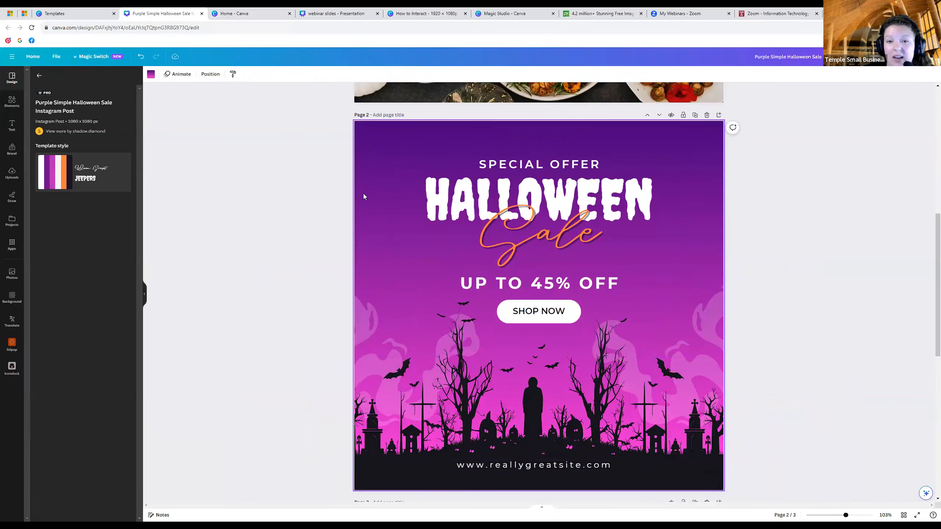
scroll(365, 195, up, 3)
scroll(356, 187, down, 1)
scroll(353, 183, down, 6)
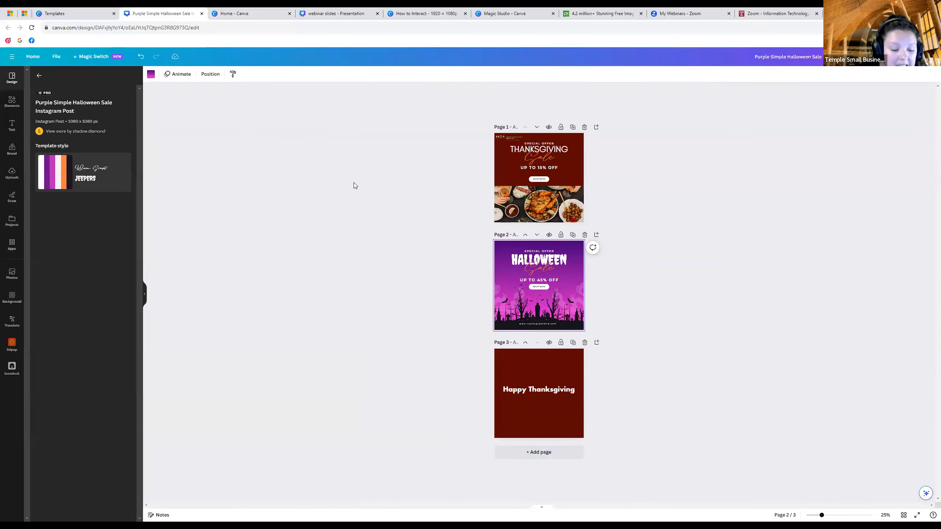
scroll(354, 183, up, 3)
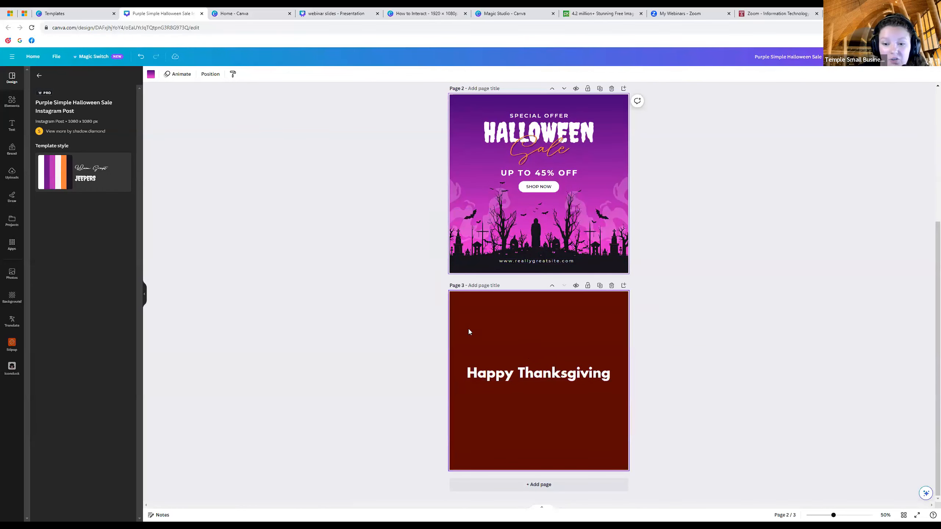
drag(436, 323, 692, 430)
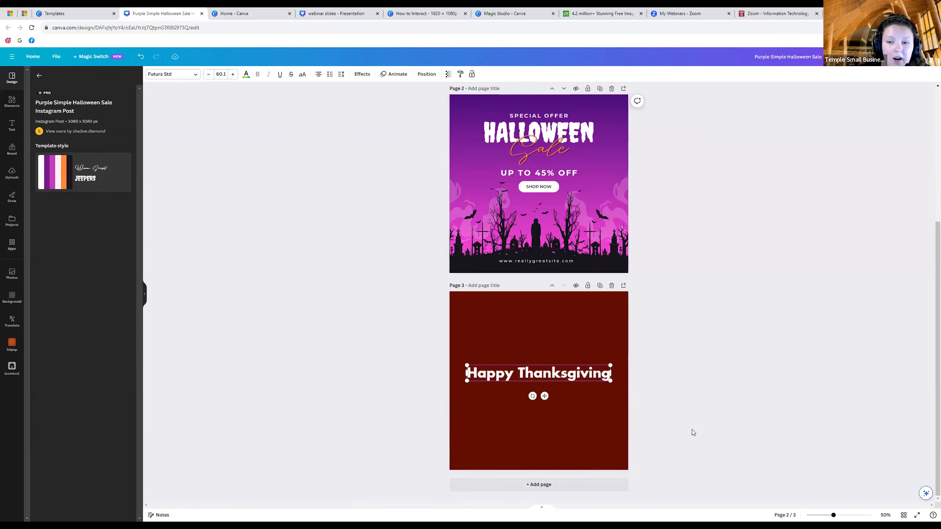
scroll(695, 429, up, 3)
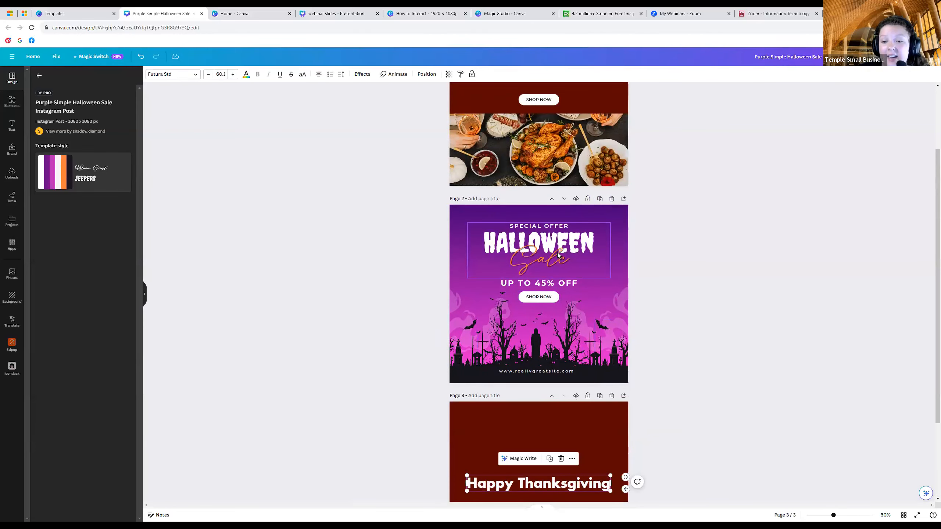
scroll(512, 276, down, 2)
scroll(513, 222, up, 5)
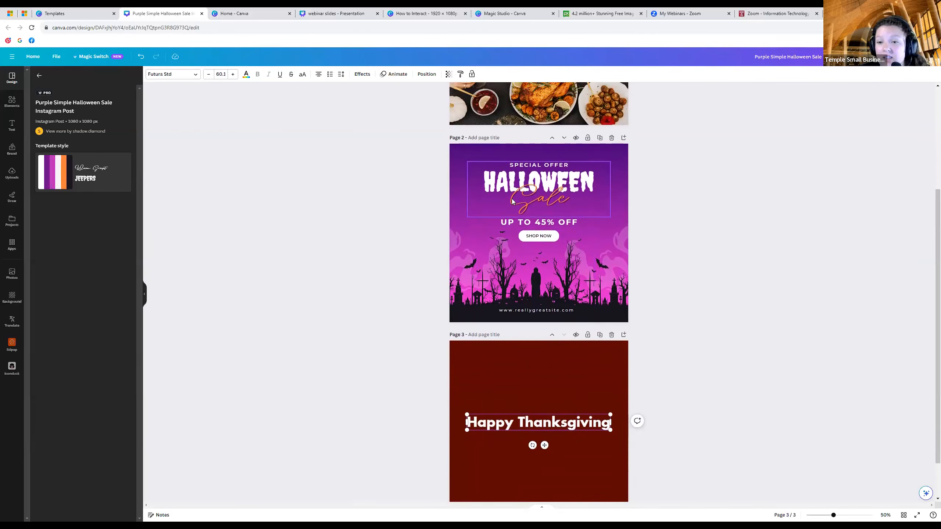
Inspect the "Sale" text on the Thanksgiving sale page, the Halloween sale page's elements as a group, and its "Sale" text
mouse_move(529, 152)
mouse_down()
mouse_move(543, 149)
mouse_move(534, 160)
mouse_move(528, 150)
mouse_up()
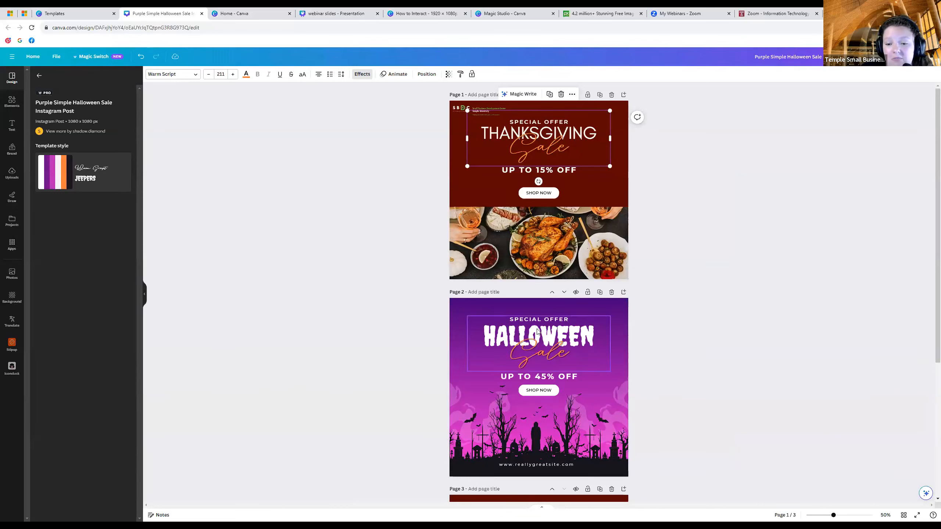
drag(434, 317, 630, 458)
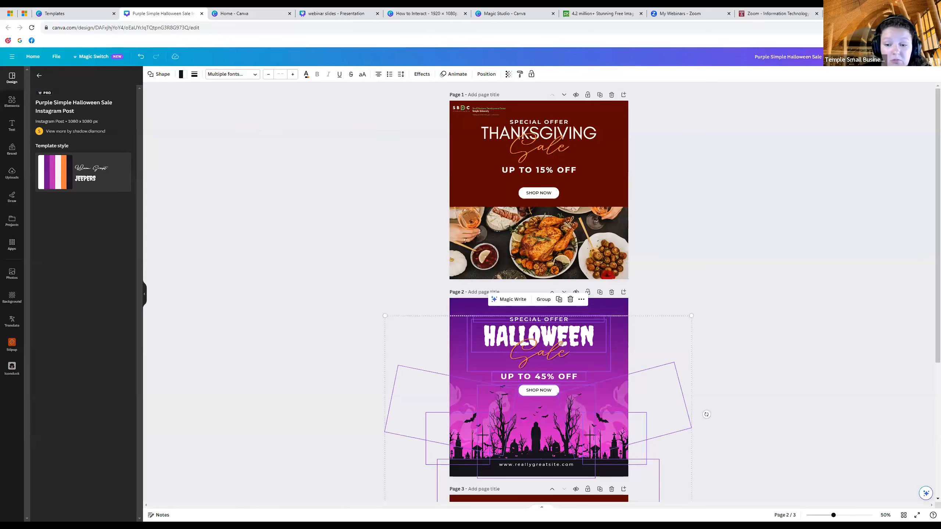
click(361, 305)
scroll(553, 317, down, 1)
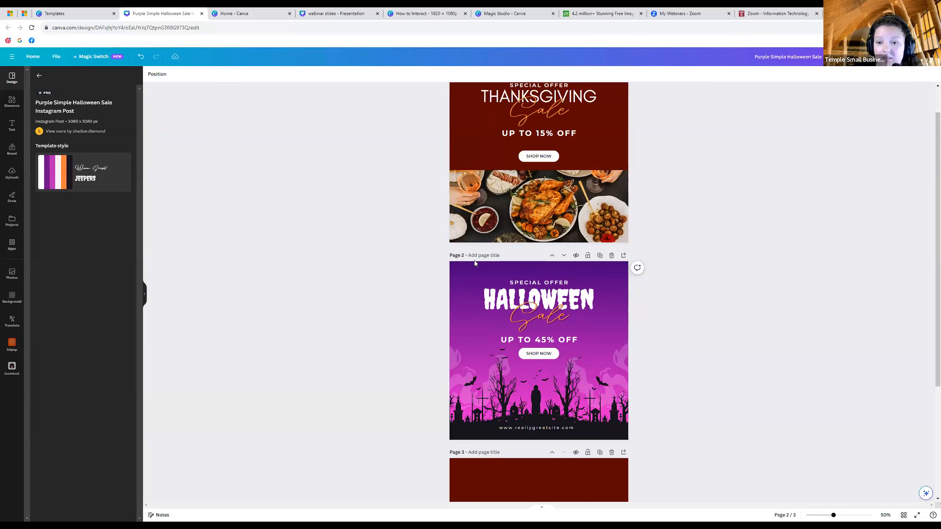
scroll(464, 241, up, 1)
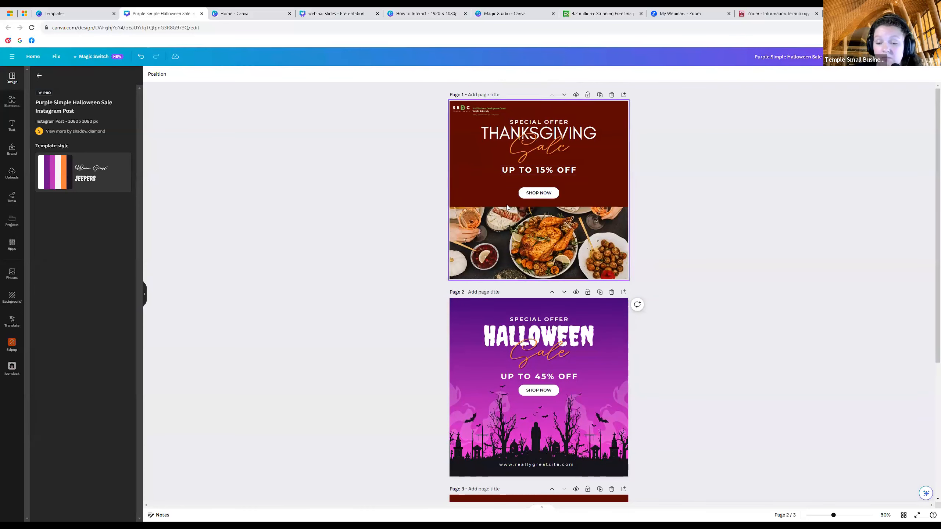
scroll(447, 321, down, 1)
scroll(447, 321, down, 2)
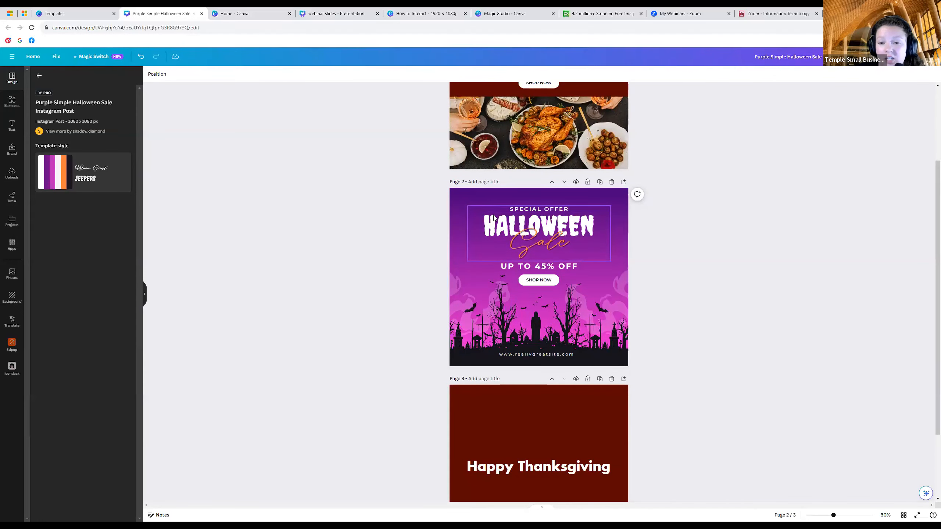
click(504, 222)
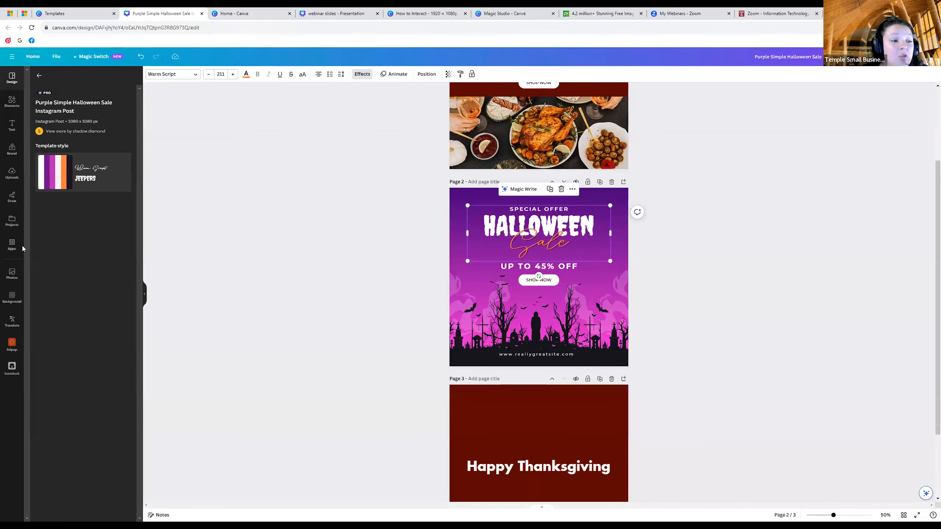
Try cropping the turkey dinner photo on the Thanksgiving sale page to its left part and undo the crop
scroll(515, 268, down, 1)
scroll(515, 268, up, 4)
click(516, 268)
double_click(492, 239)
click(417, 250)
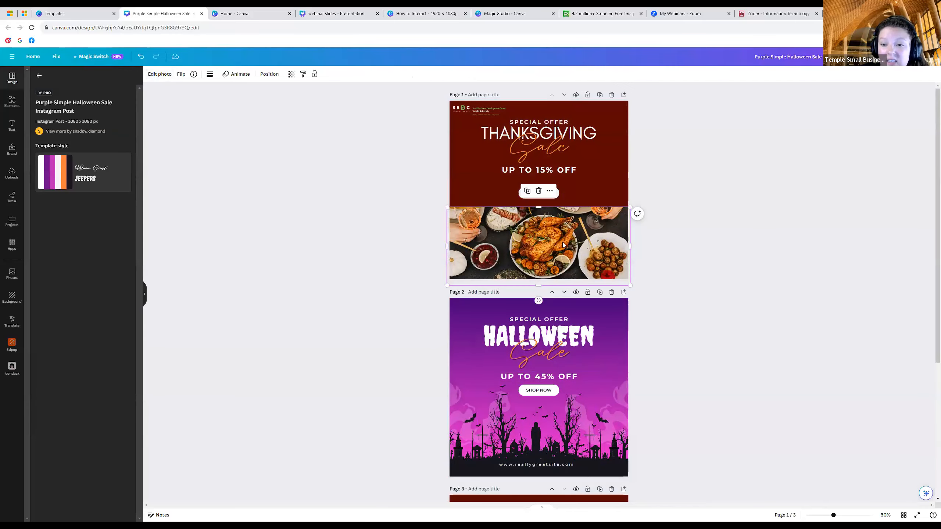
drag(630, 246, 520, 258)
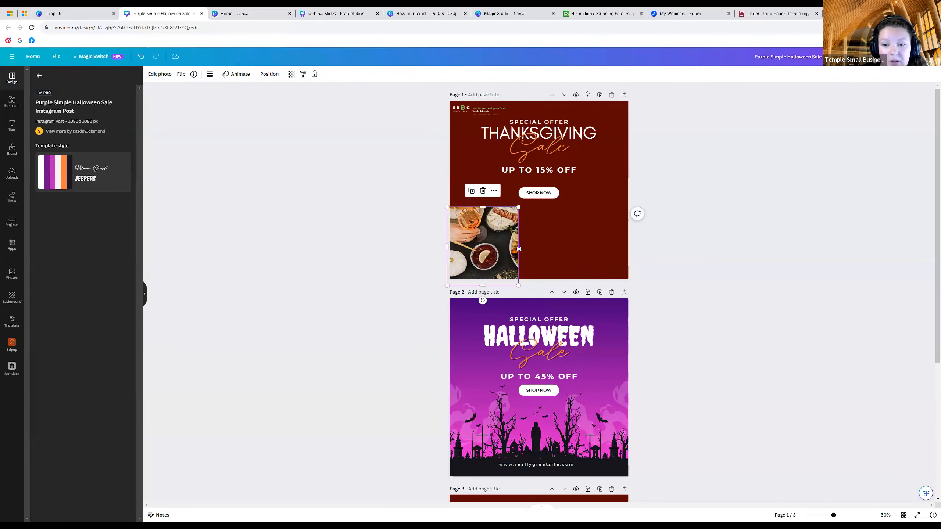
scroll(513, 264, up, 3)
scroll(698, 166, up, 2)
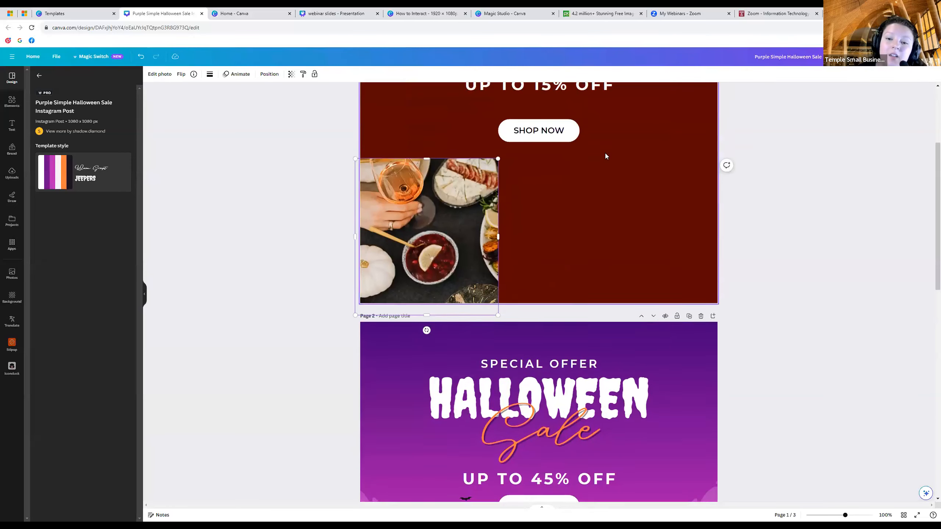
mouse_move(500, 248)
mouse_down()
mouse_move(659, 247)
mouse_move(453, 264)
mouse_move(509, 258)
mouse_up()
key(ctrl+z)
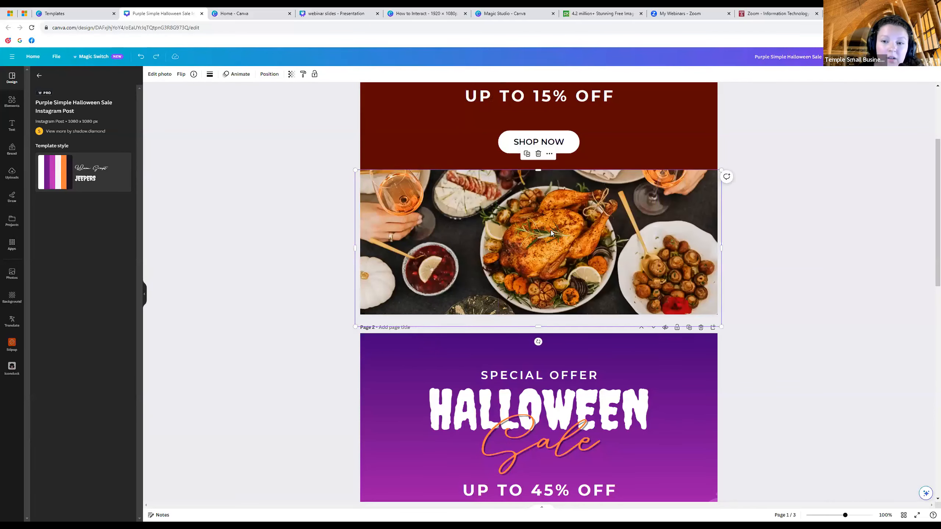
Insert the autumn leaf garland from the "thanksgiving" graphics and enlarge it to about page width across the dinner photo's upper edge
click(260, 178)
scroll(375, 207, up, 4)
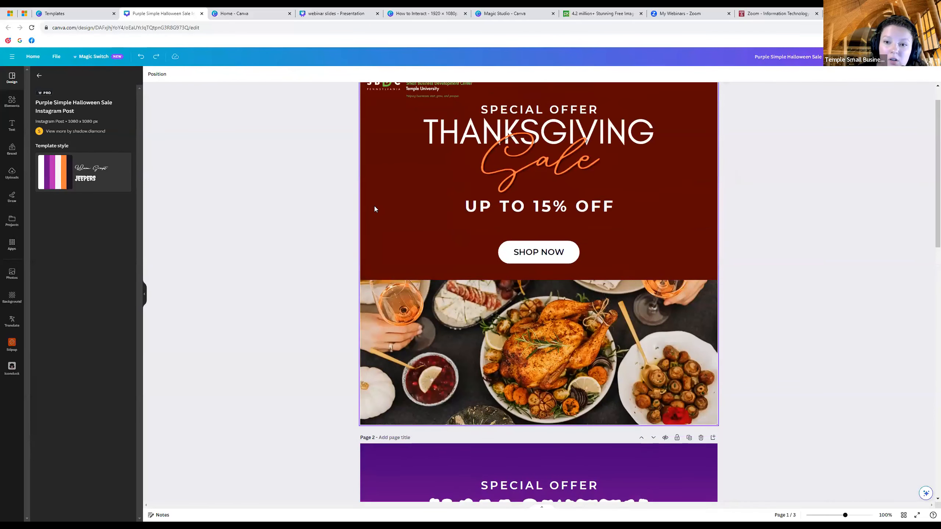
click(20, 103)
click(61, 94)
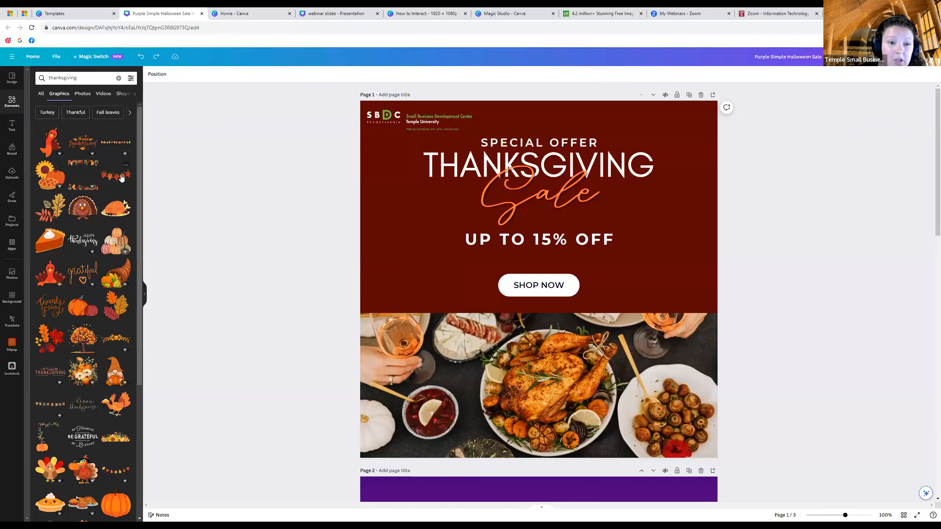
click(117, 181)
drag(465, 255, 283, 184)
drag(442, 257, 530, 352)
drag(701, 270, 727, 263)
drag(567, 353, 546, 363)
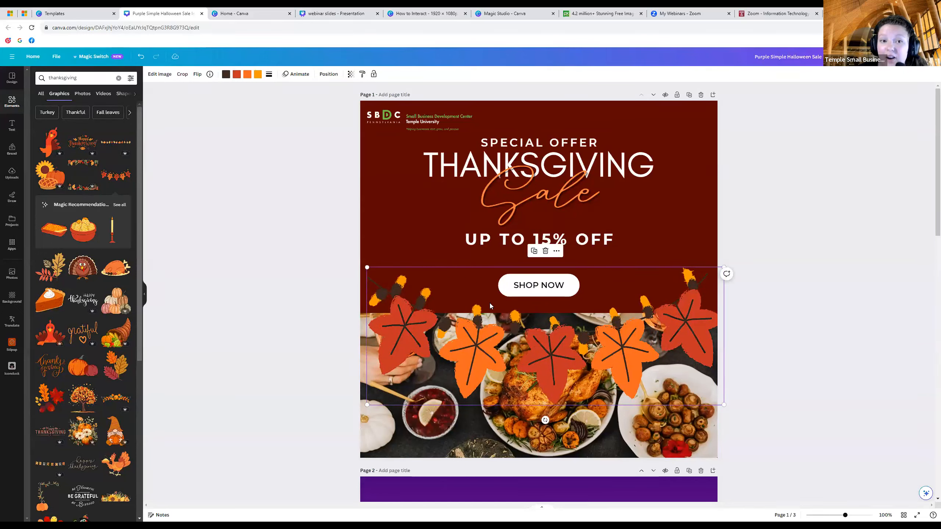
Crop the leaf garland with a freeform crop down to its two rightmost leaves
mouse_move(492, 355)
mouse_down()
mouse_move(450, 350)
mouse_move(481, 355)
mouse_up()
double_click(490, 354)
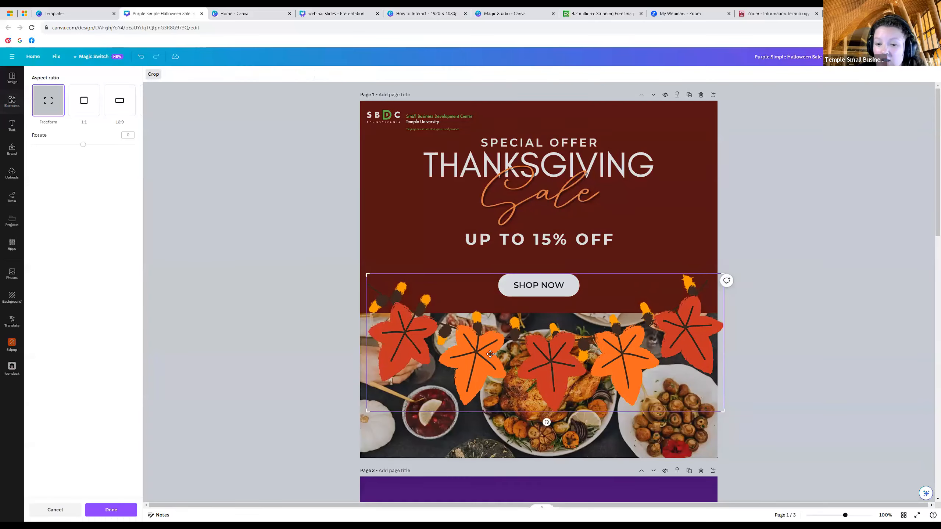
click(340, 335)
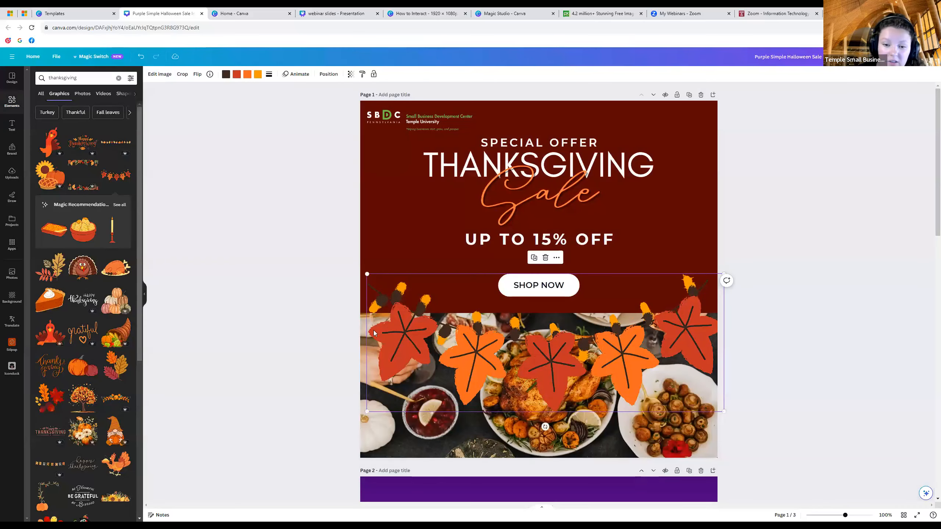
drag(423, 340, 427, 347)
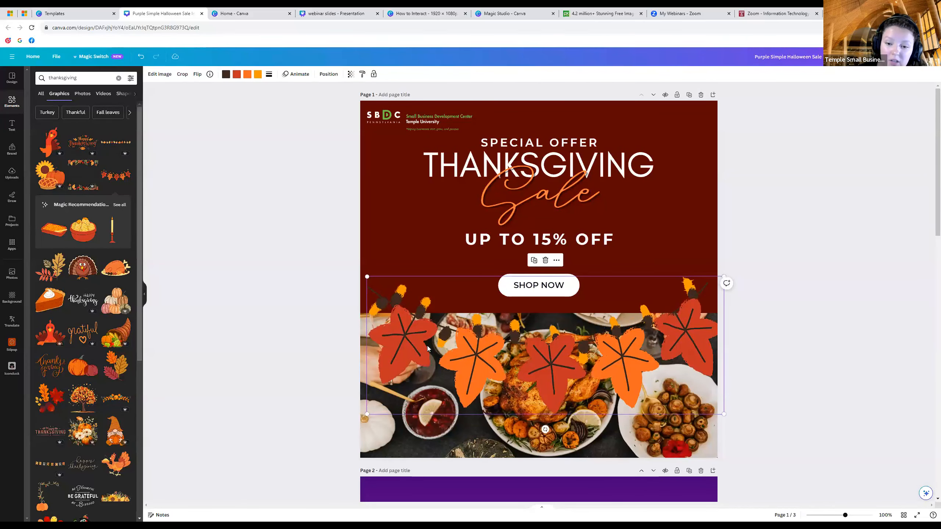
double_click(421, 347)
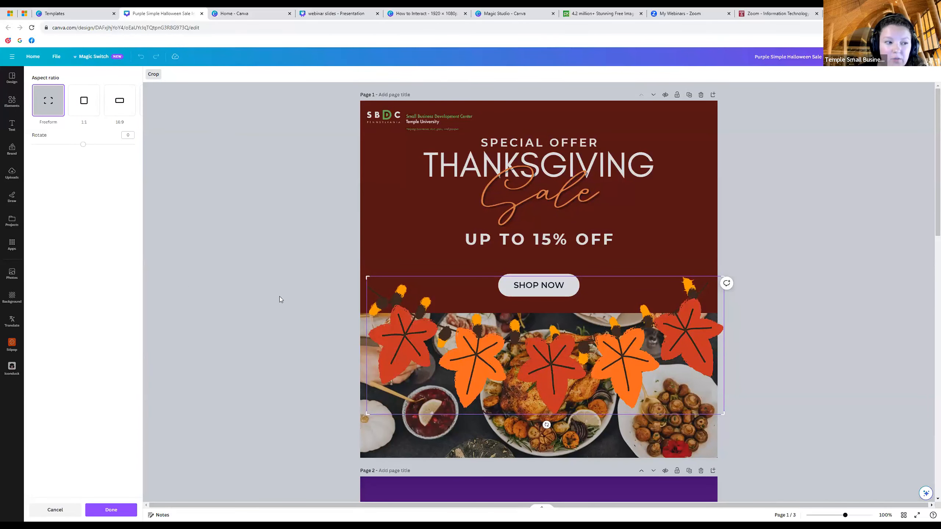
drag(370, 273, 593, 273)
click(815, 340)
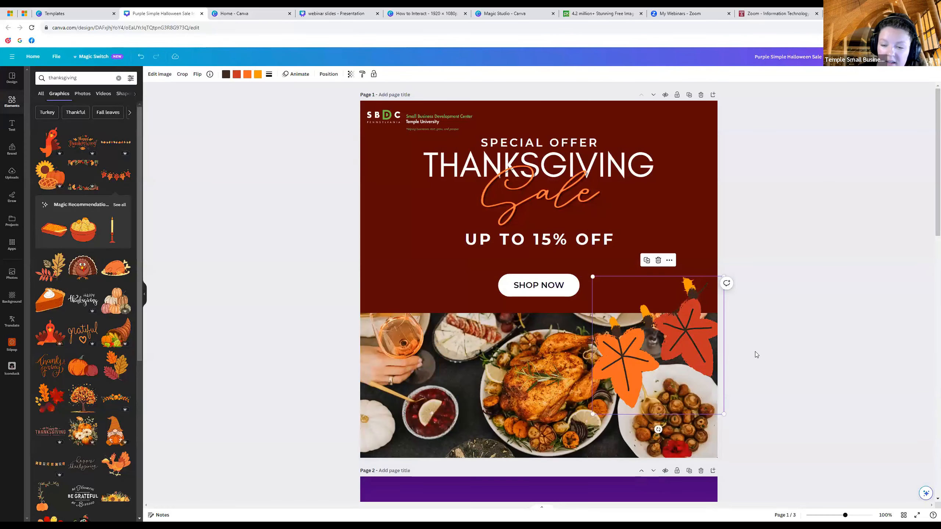
Rotate the two cropped leaves about a quarter turn, shrink them and place them in the Thanksgiving page's upper-right corner
drag(661, 339, 654, 147)
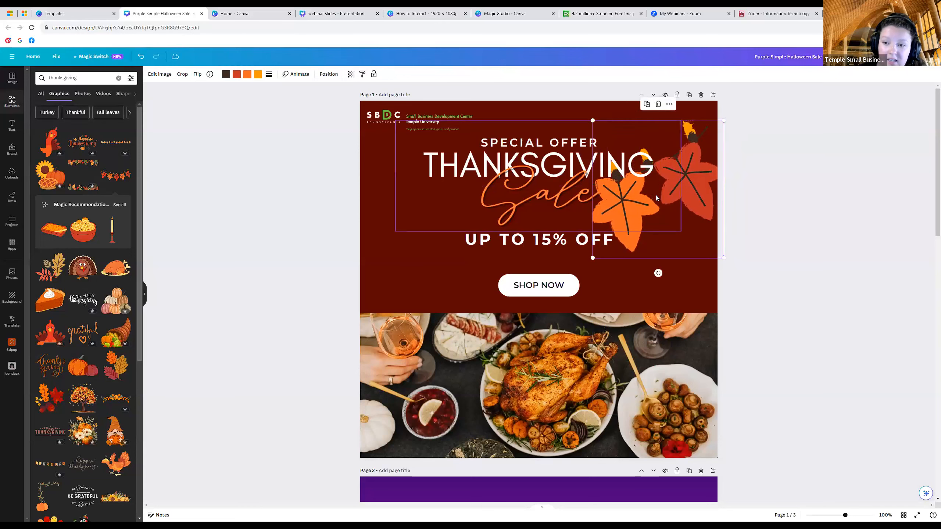
drag(658, 273, 739, 212)
drag(705, 271, 752, 135)
drag(739, 183, 700, 143)
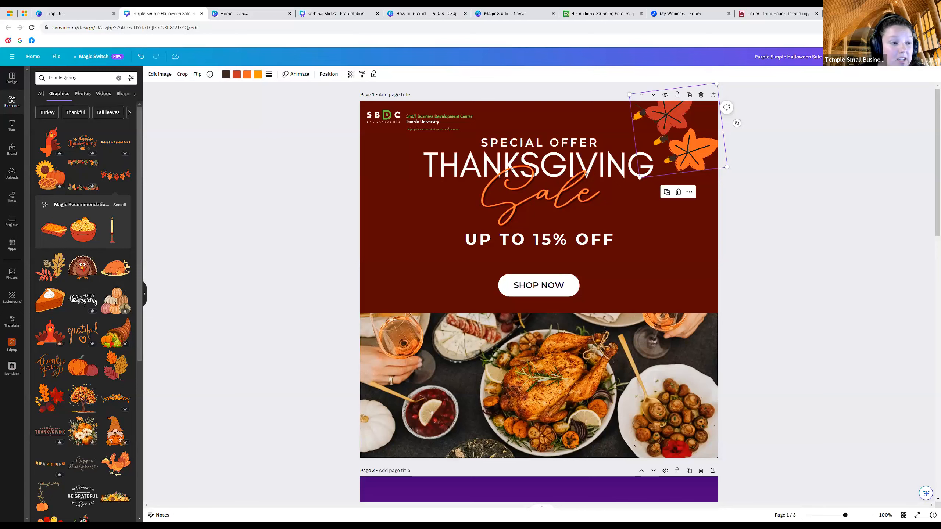
Inspect the link options of the SHOP NOW button on the Thanksgiving page and close them without adding a link
click(531, 293)
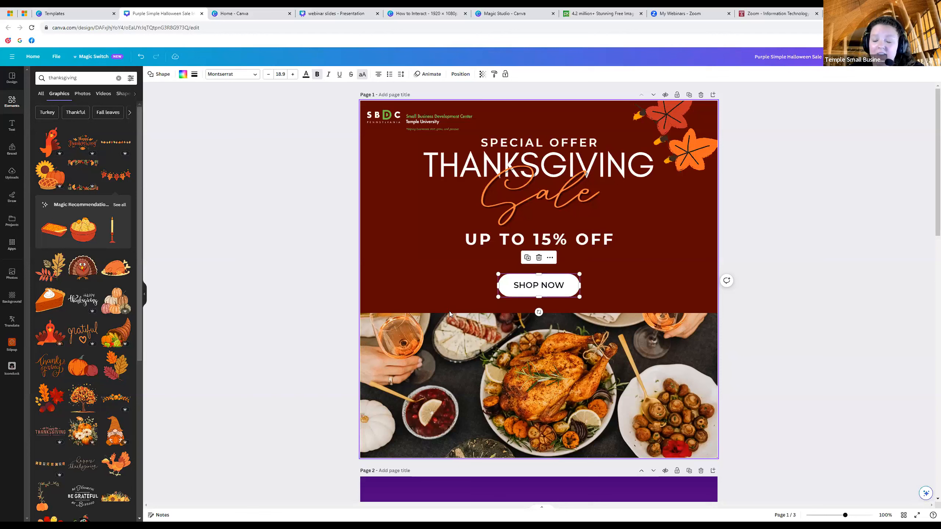
double_click(551, 284)
click(539, 258)
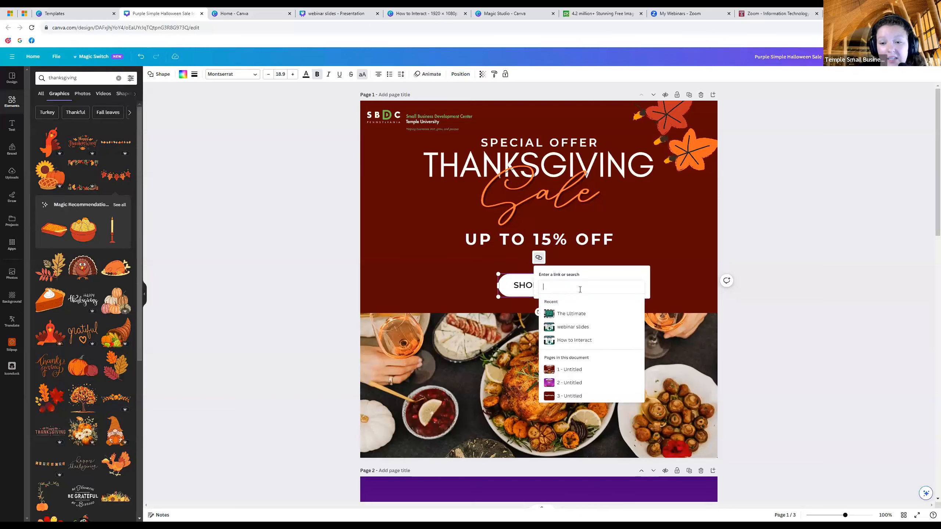
click(371, 209)
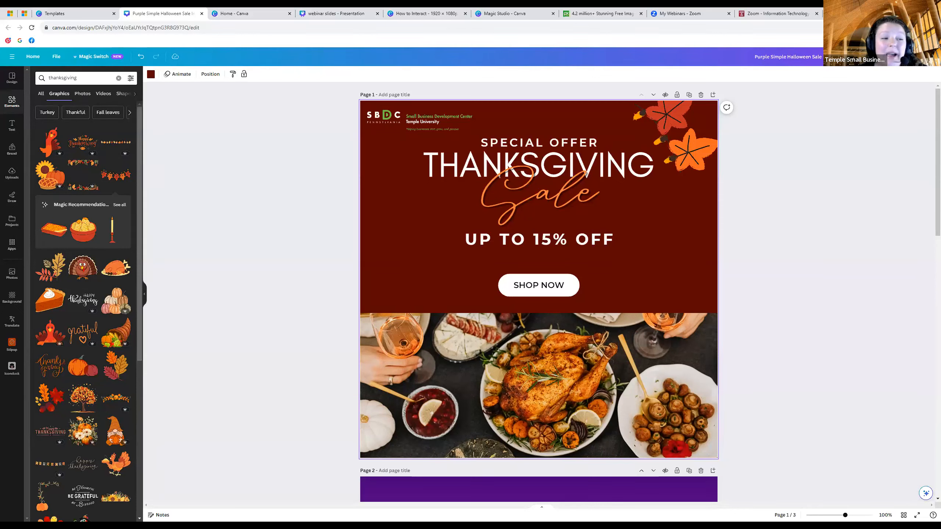
click(327, 160)
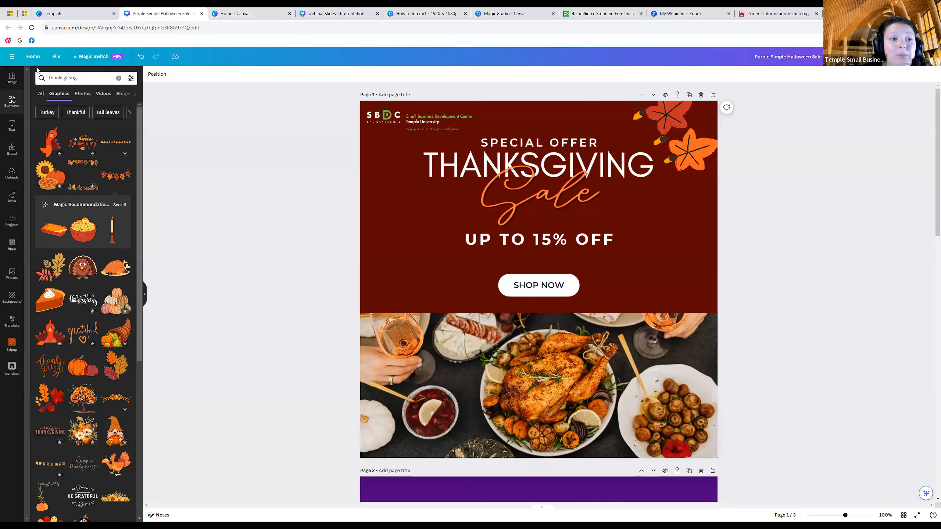
View the Brand Templates and Brand Kit pages, and show the brand kit assets inside the Thanksgiving design's editor
click(52, 13)
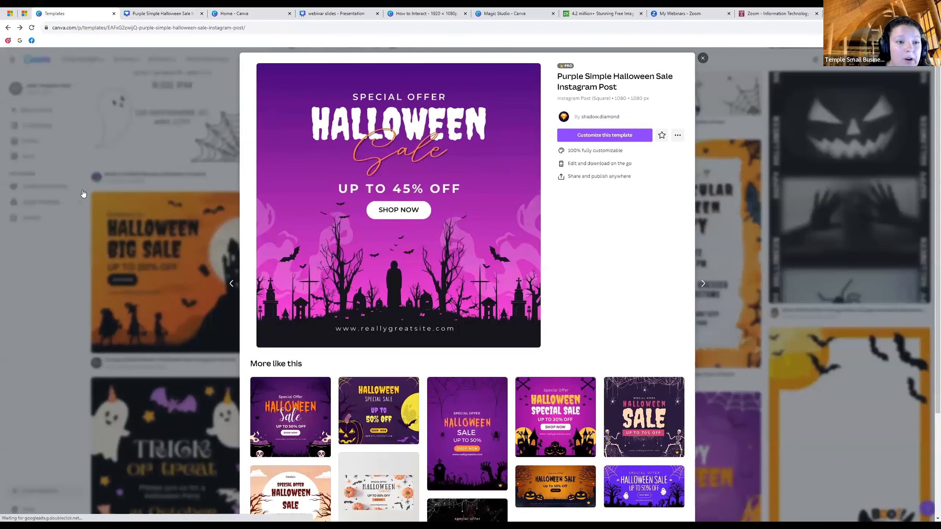
click(42, 206)
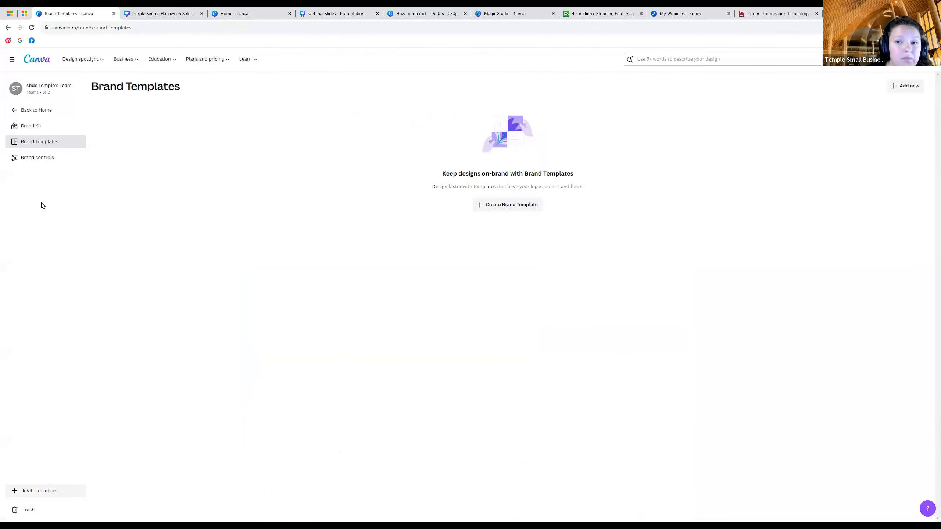
click(32, 130)
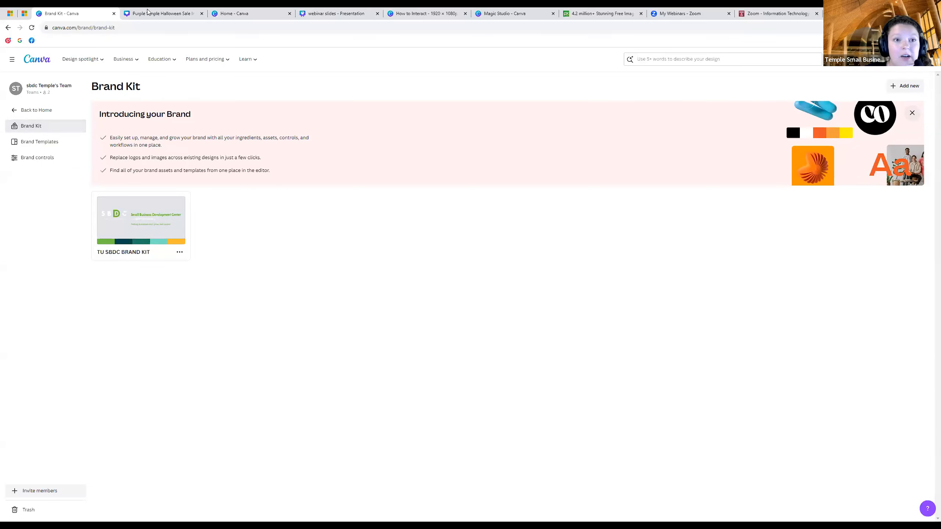
key(ctrl+Tab)
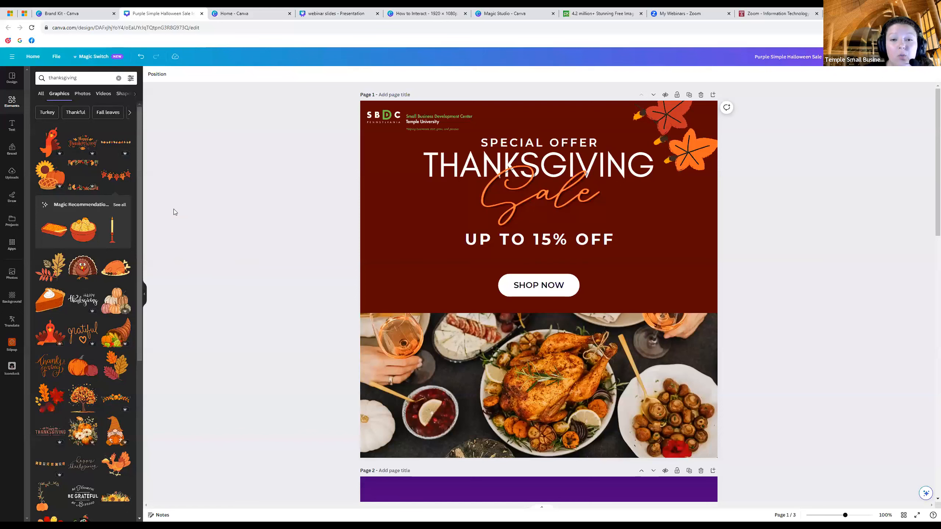
click(12, 149)
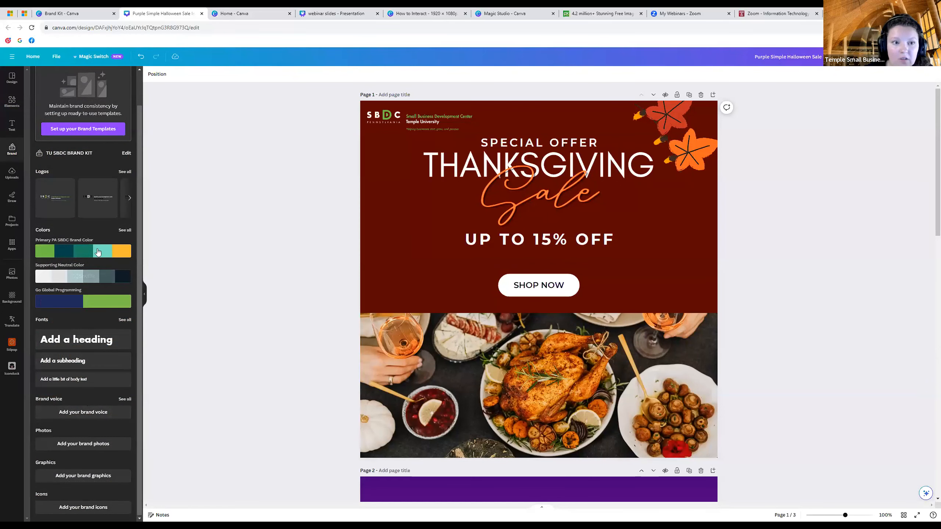
Open TU SBDC BRAND KIT from the Brand Kit page and view the options for adding new logos
click(80, 16)
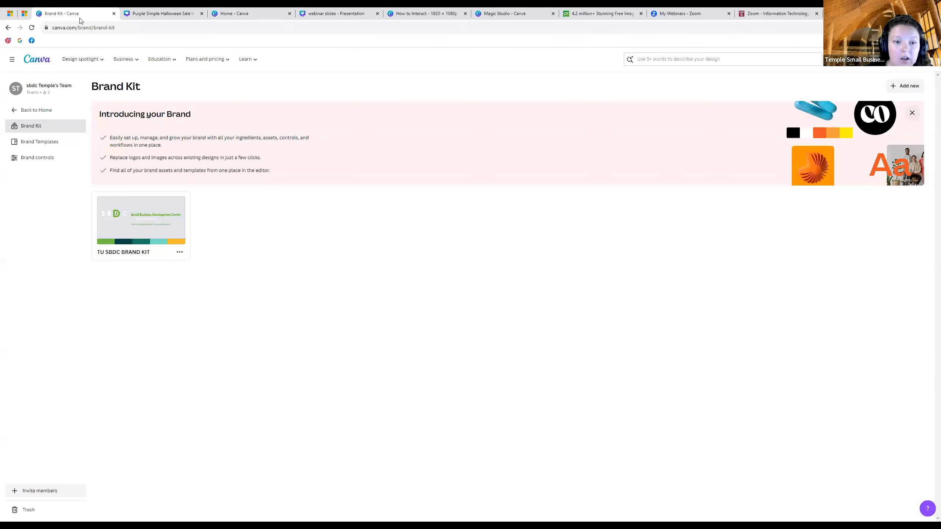
click(130, 239)
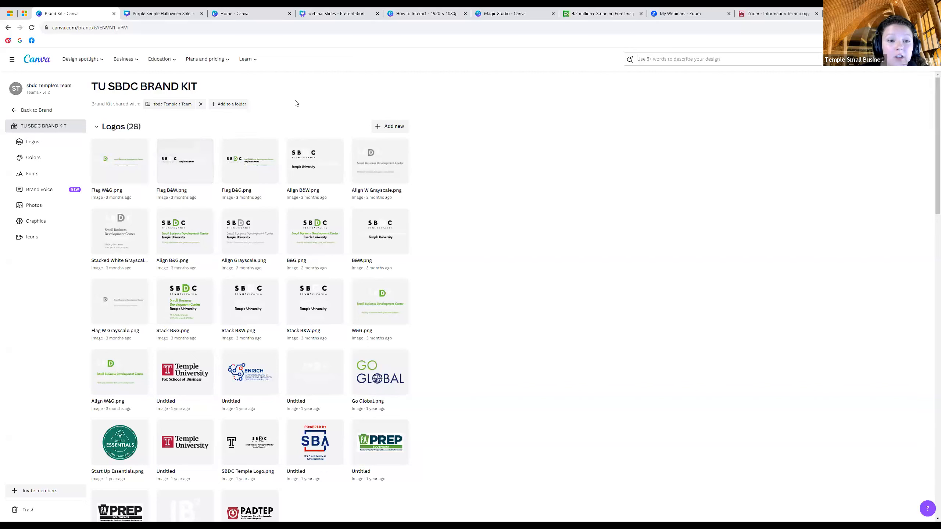
click(388, 127)
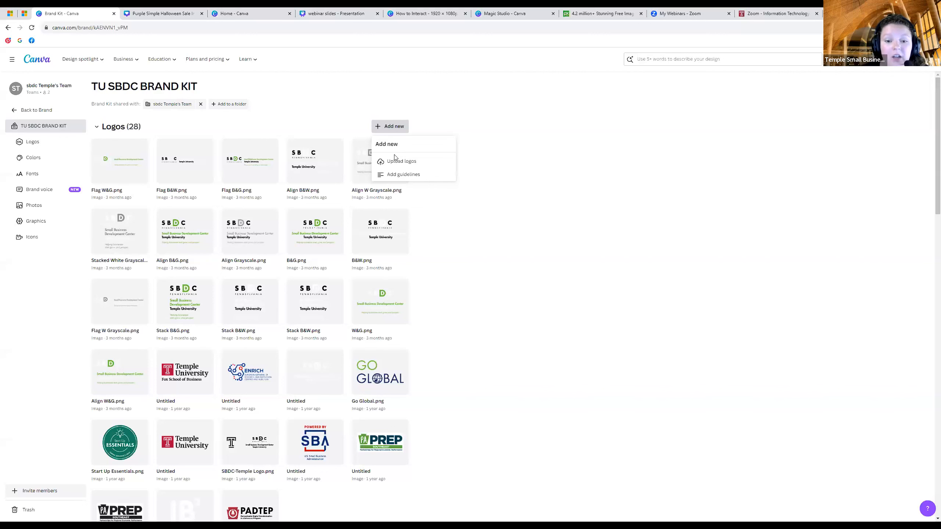
click(456, 276)
Add a blue color, #13159B, with a CMYK value to the Primary PA SBDC Brand Color palette
scroll(139, 228, down, 10)
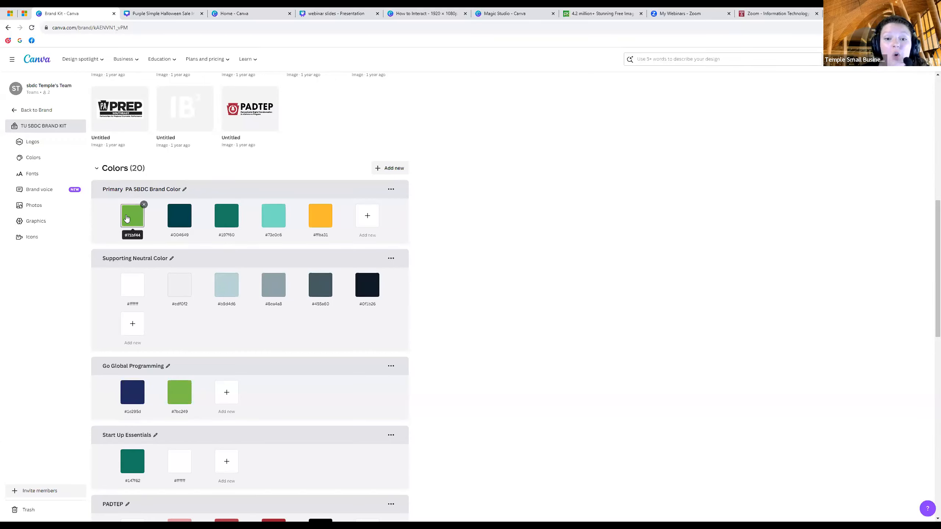
click(373, 221)
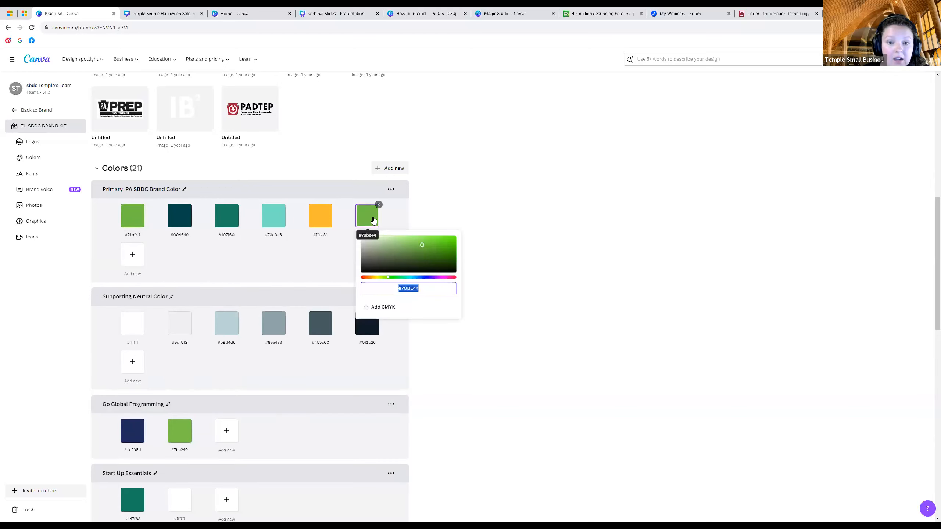
click(425, 289)
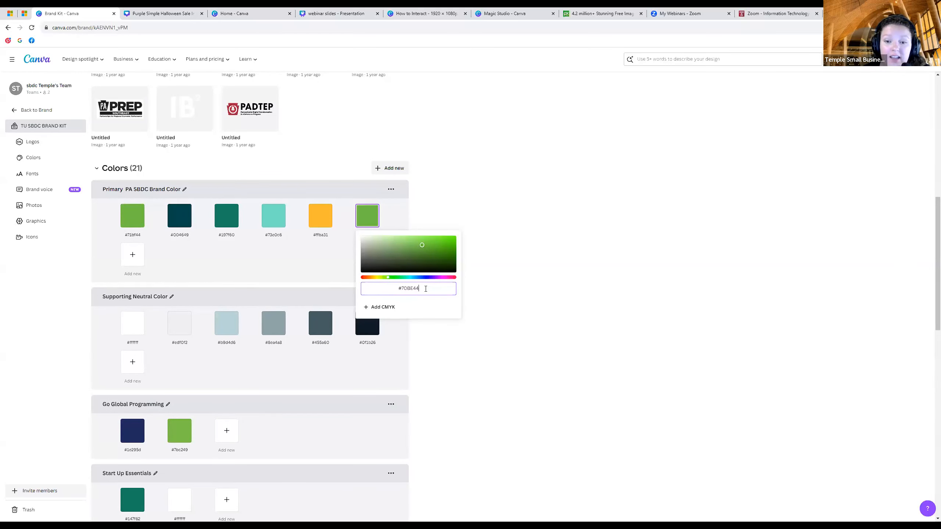
drag(422, 254, 445, 266)
click(436, 277)
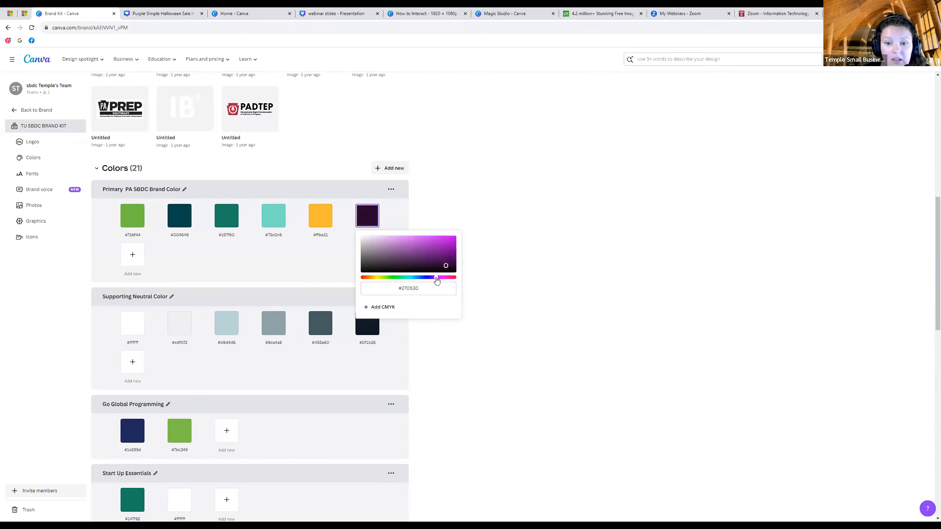
click(422, 277)
drag(398, 289, 445, 250)
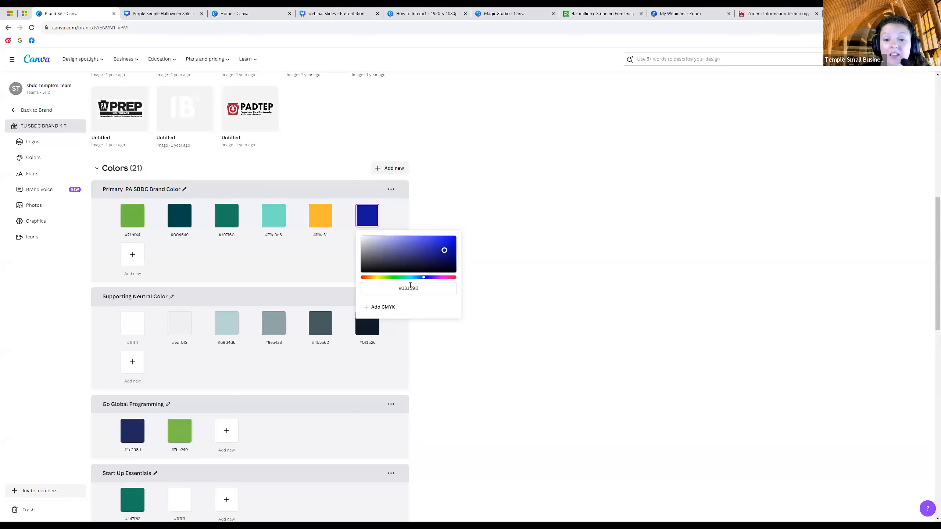
click(366, 308)
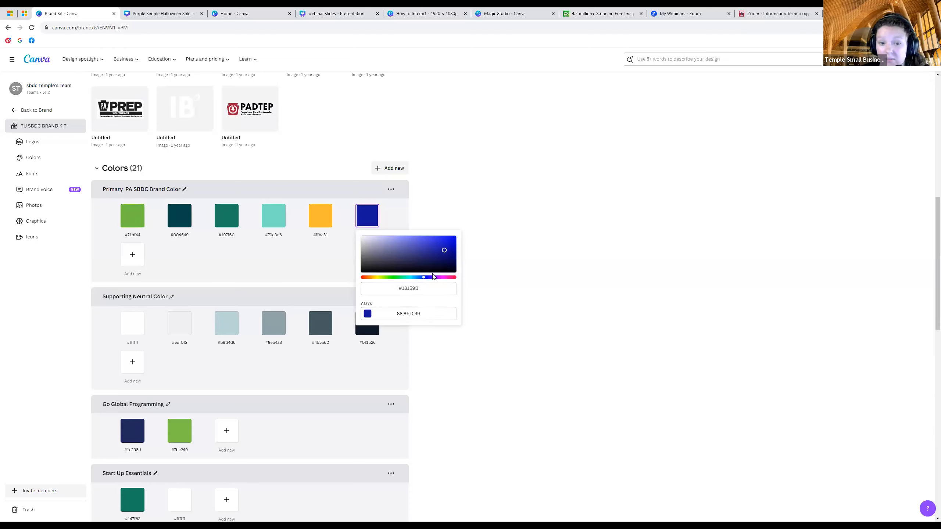
click(482, 277)
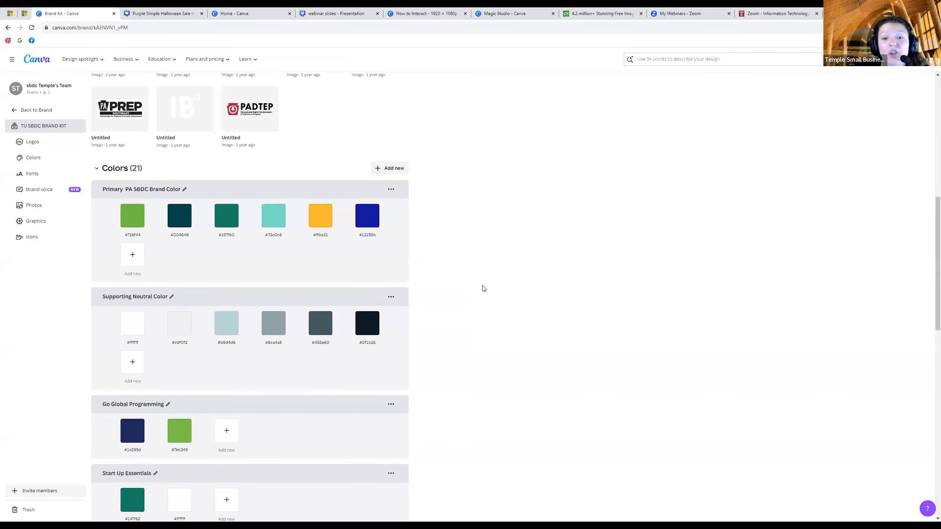
Remove the added blue color from the Primary PA SBDC Brand Color palette
right_click(364, 220)
key(Escape)
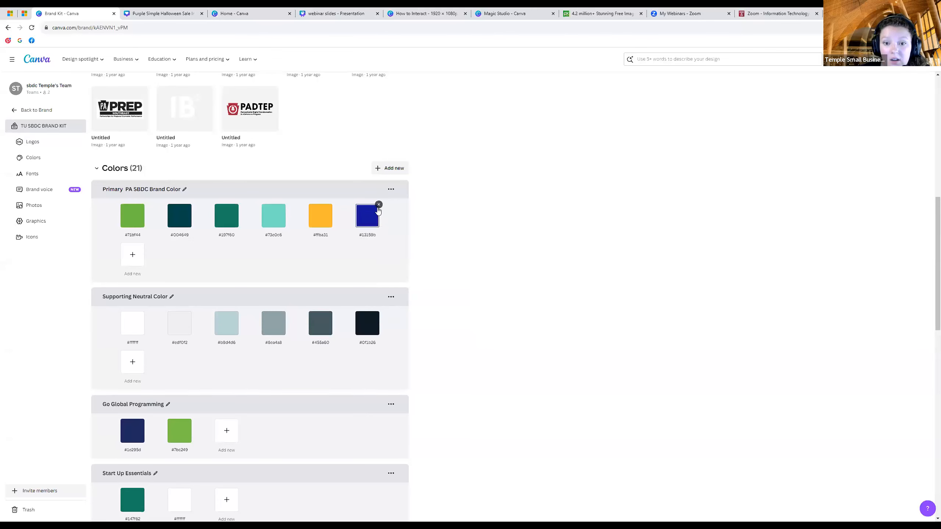
click(378, 205)
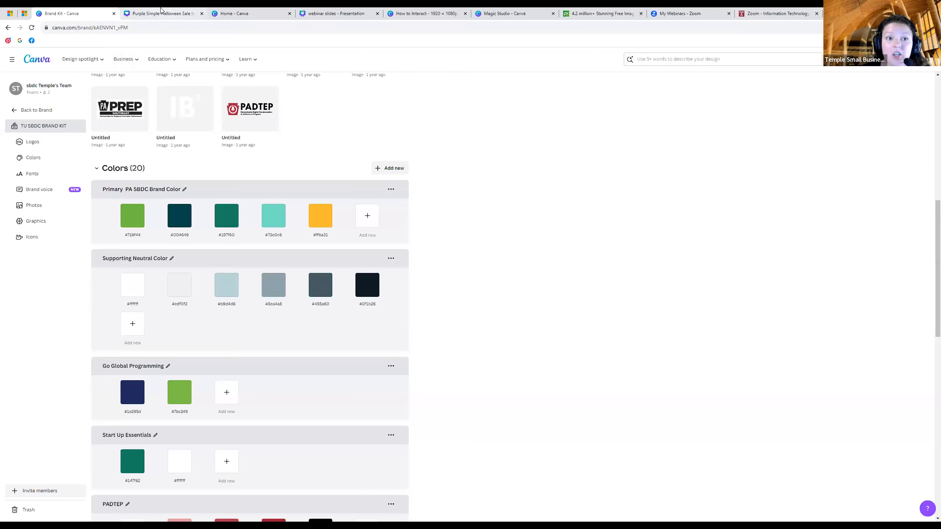
Return to the Thanksgiving design and search the background color choices for "burnt or"
click(160, 11)
click(11, 100)
click(375, 274)
click(150, 73)
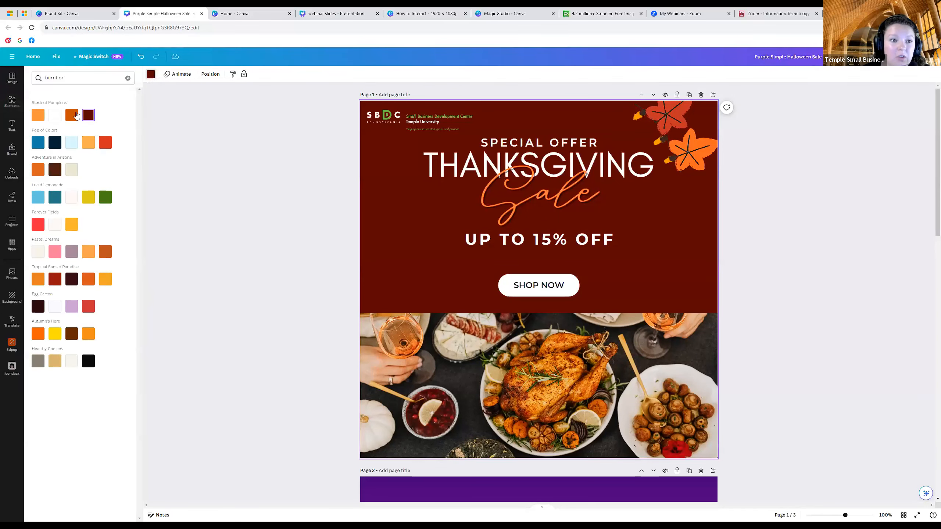
click(77, 79)
text(burnt or)
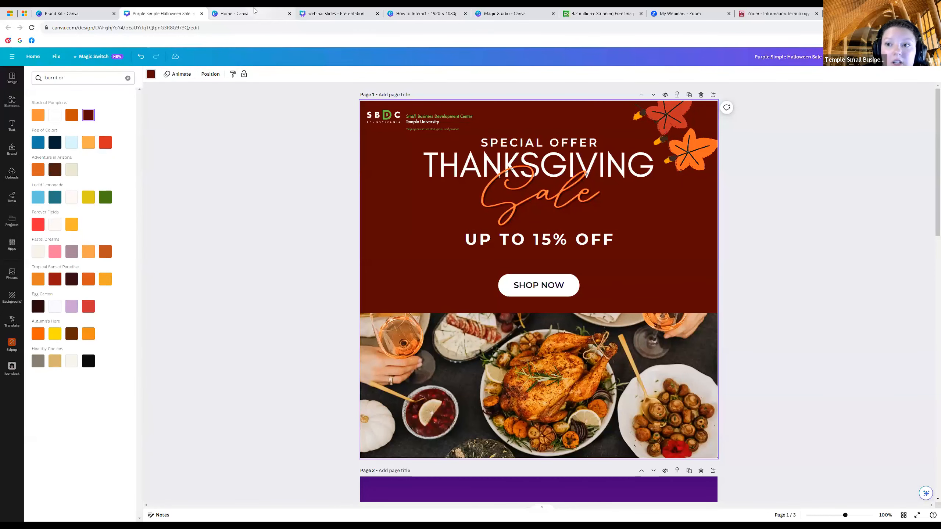
Examine the Magic Studio page's overview of AI tools for design, writing, content transformation, media generation and image editing
click(509, 13)
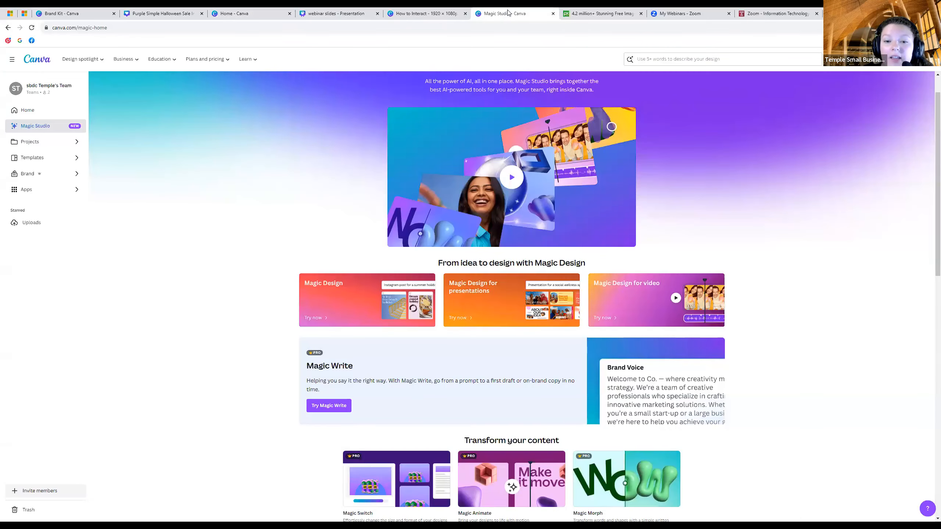
scroll(207, 189, up, 1)
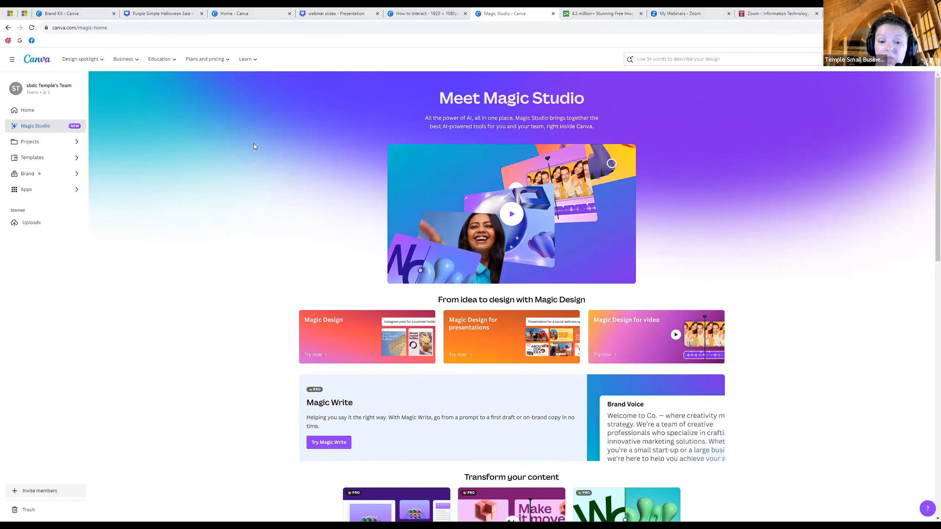
scroll(254, 147, down, 4)
scroll(265, 168, down, 3)
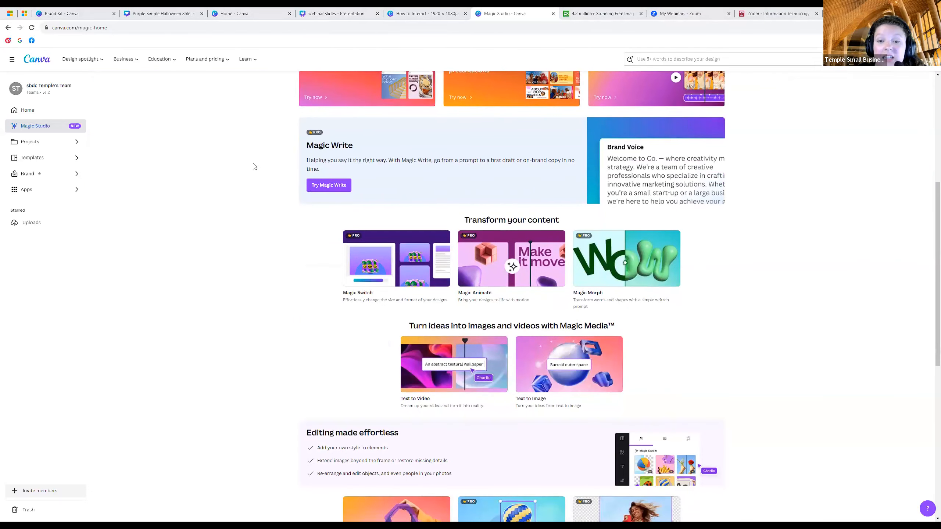
scroll(242, 163, down, 2)
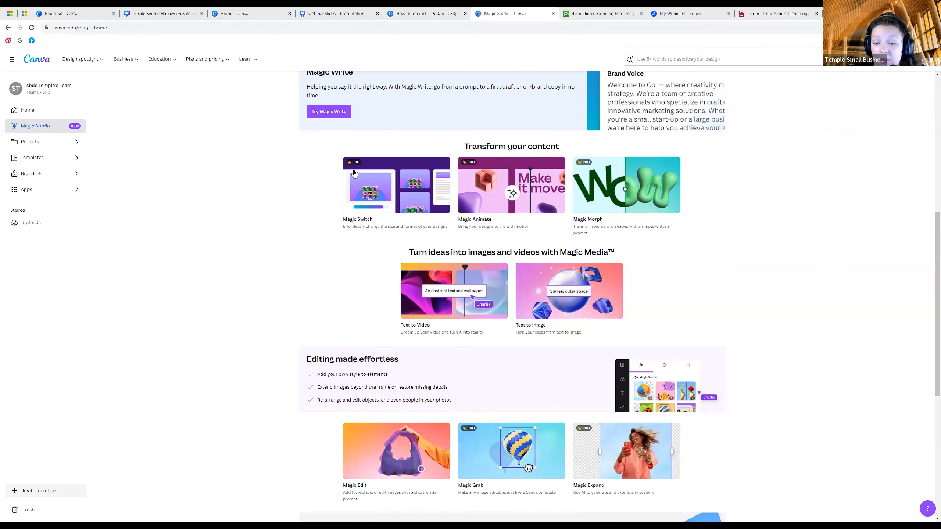
scroll(356, 166, down, 3)
scroll(359, 166, down, 2)
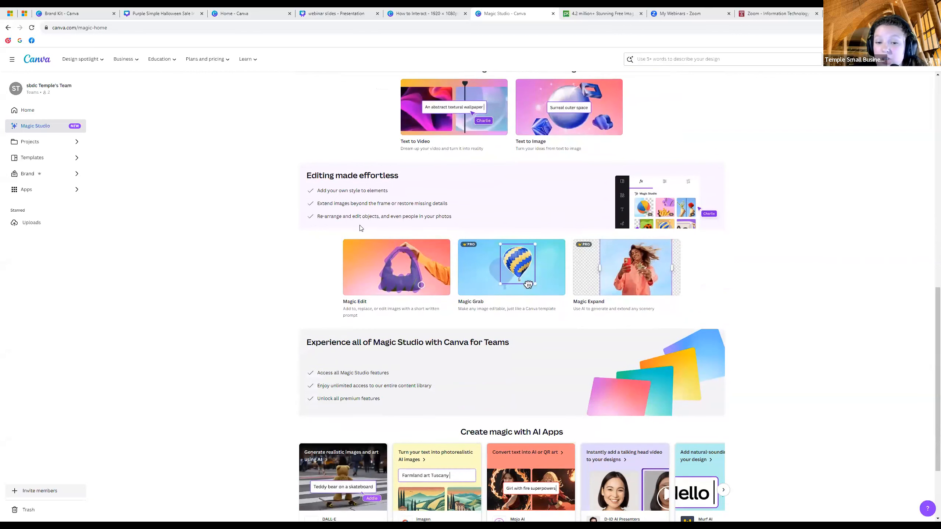
scroll(364, 212, up, 2)
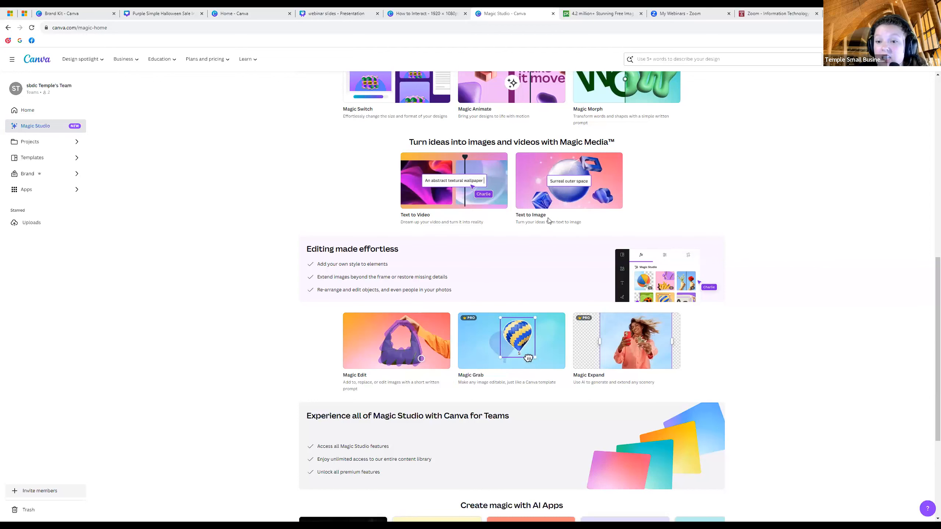
Generate square Watercolor images of "snowy winter cottage" with Text to Image and insert the fourth result into the new blank design
click(558, 198)
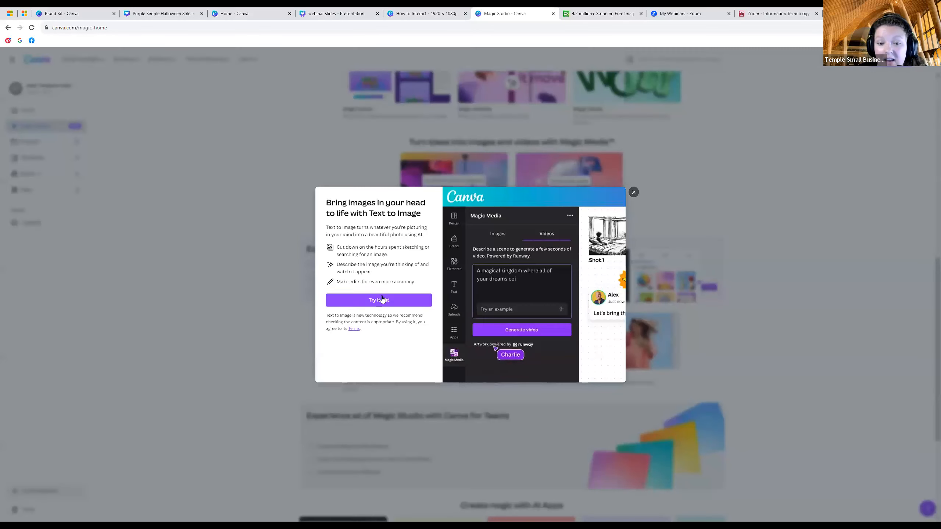
click(383, 301)
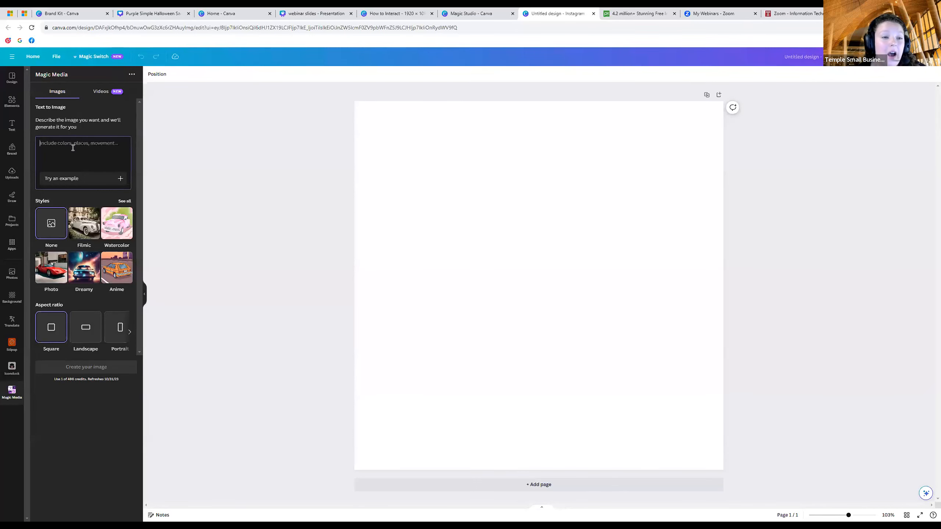
text(snowy winter cottage)
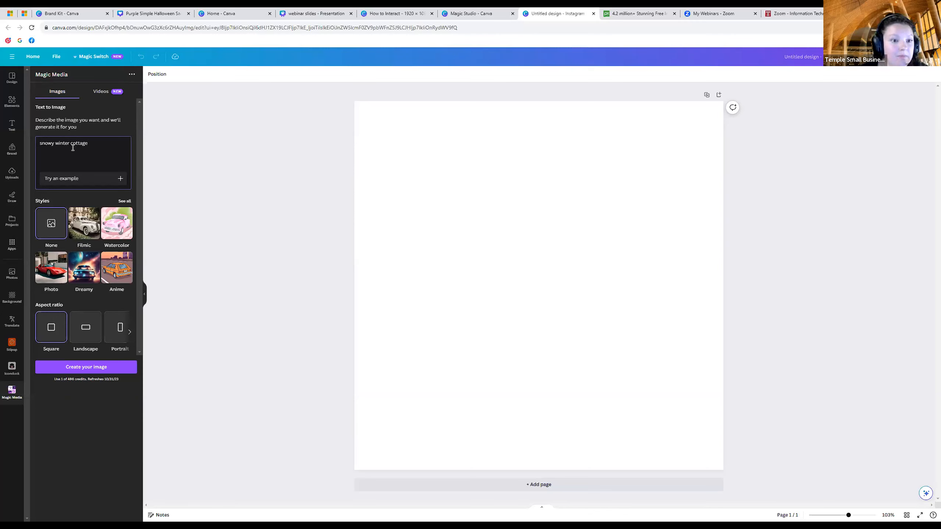
click(121, 230)
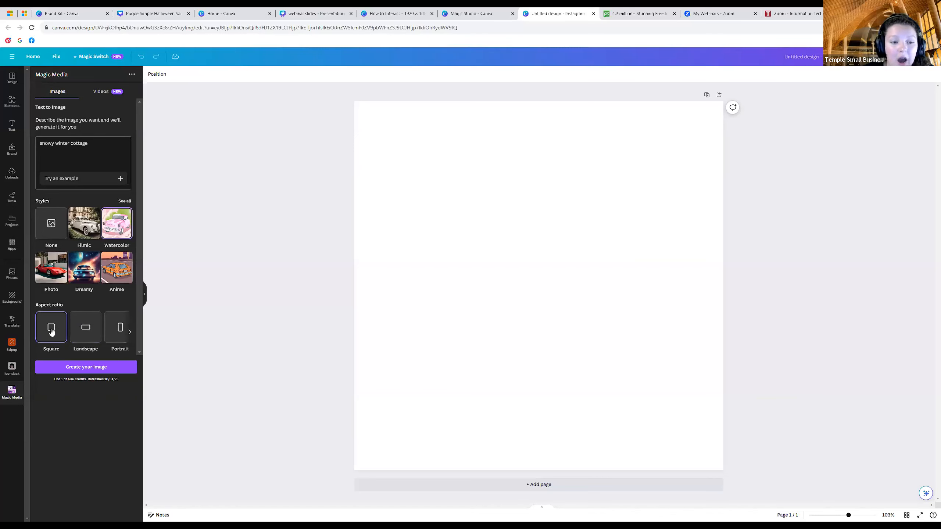
click(92, 367)
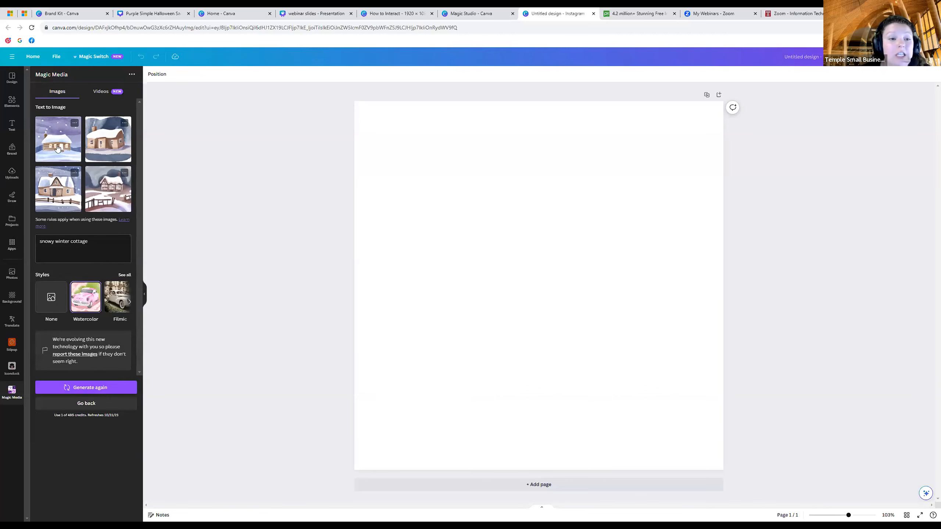
click(107, 190)
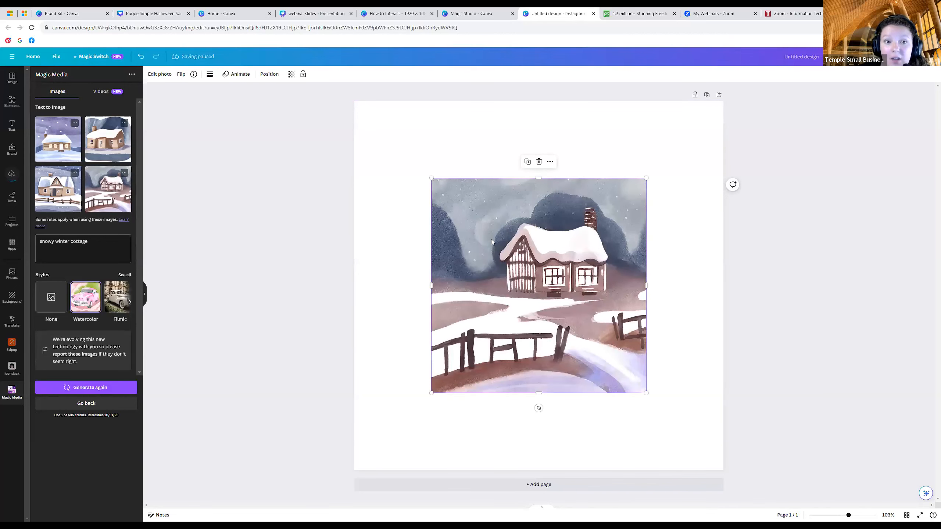
Enlarge the inserted snowy cottage image and shift it so that it fills the whole square page
drag(433, 177, 358, 104)
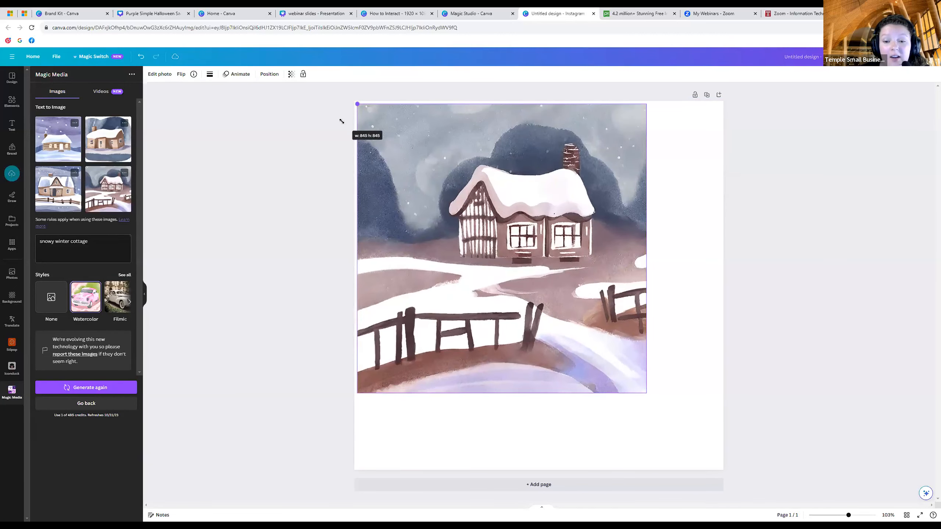
drag(428, 199, 425, 188)
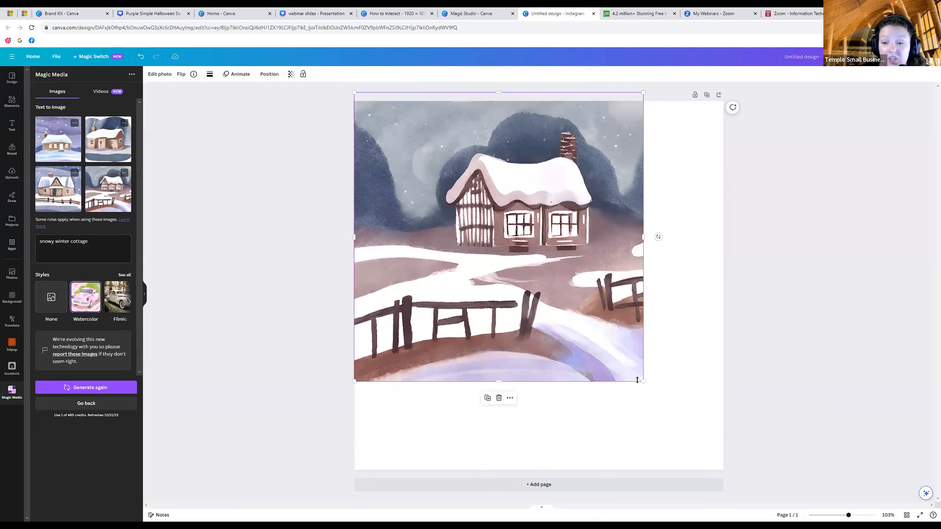
drag(643, 382, 724, 461)
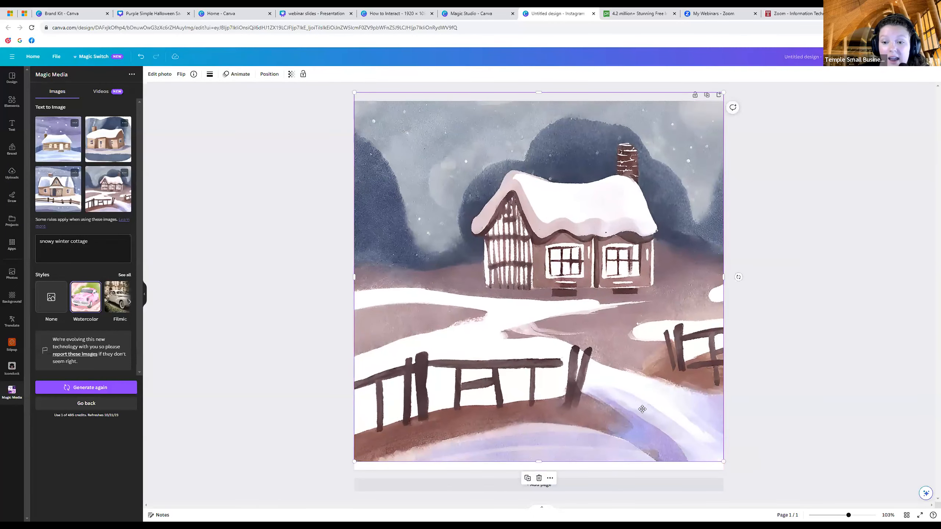
drag(642, 399, 642, 412)
drag(538, 106, 535, 102)
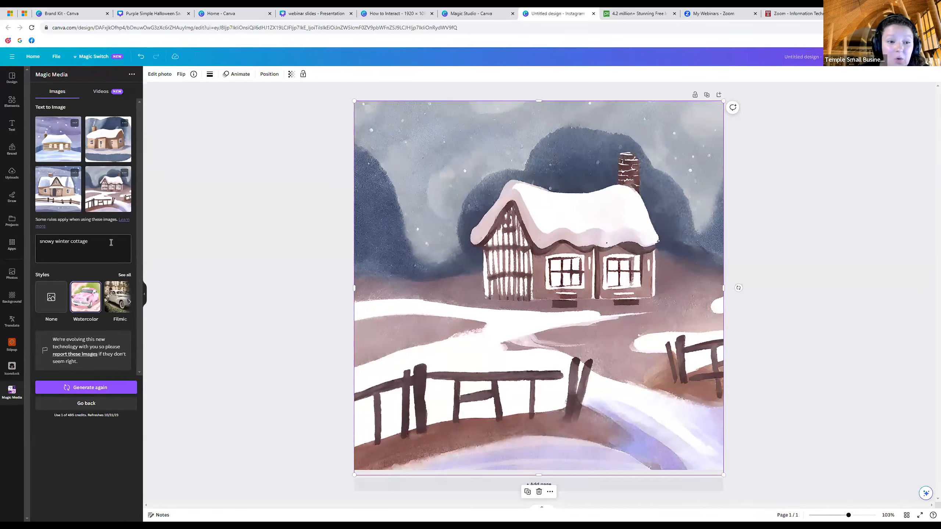
Generate another set of "snowy winter cottage" Watercolor images and insert the second result on the page
click(89, 389)
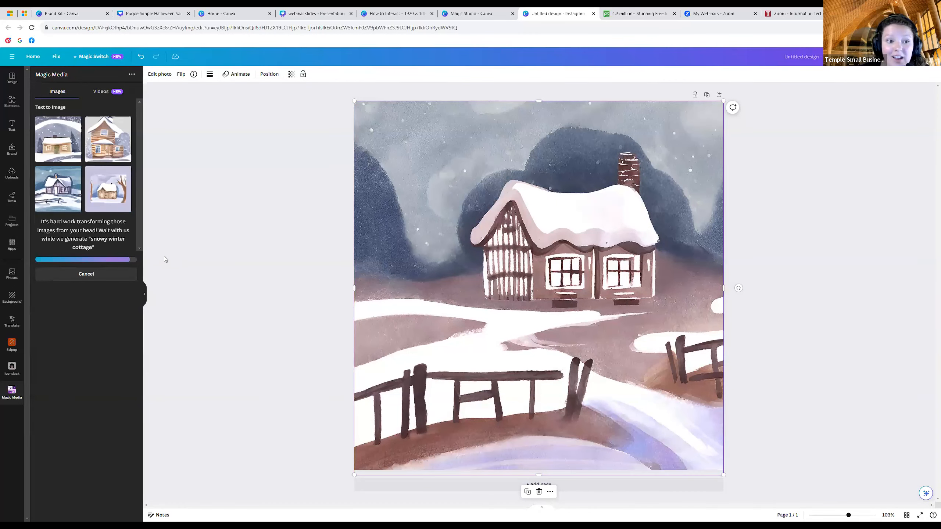
click(97, 151)
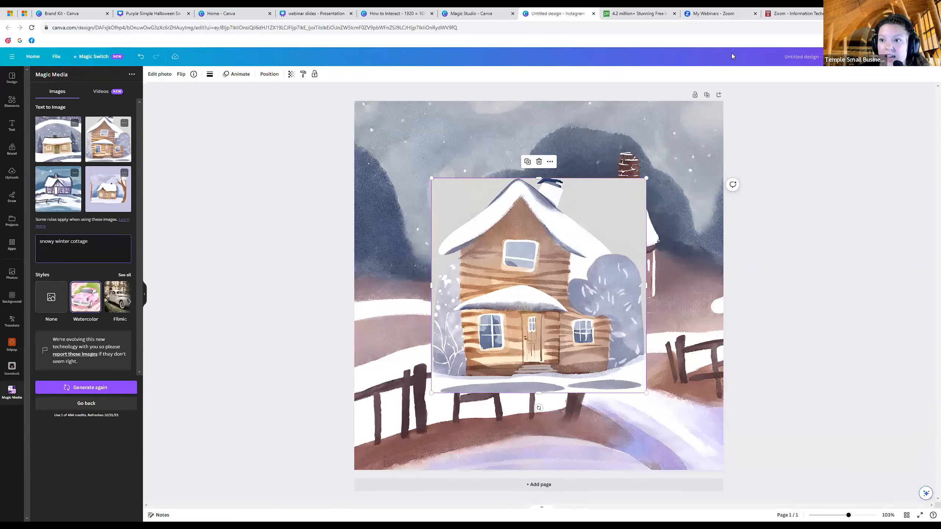
Open the Magic Grab sample design from the Magic Studio page and use Magic Grab to move the hot air balloon into the galaxy photo
click(466, 14)
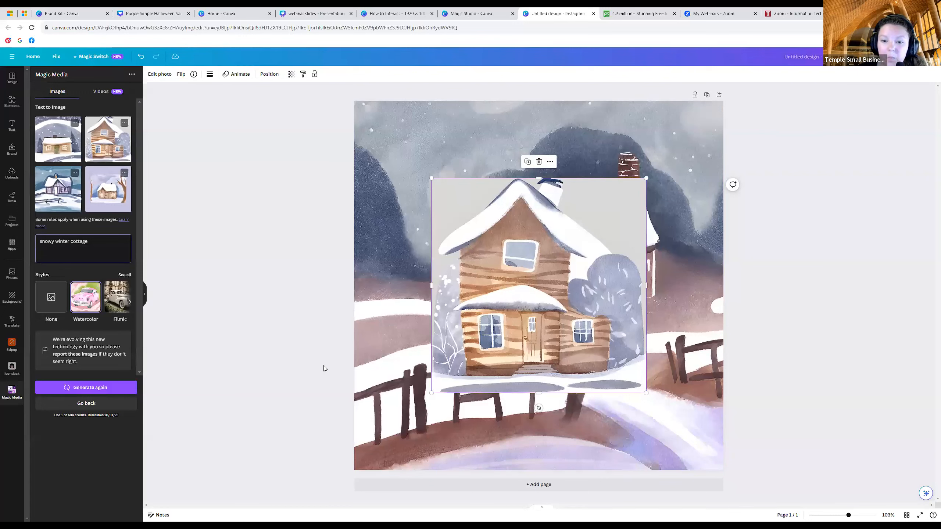
click(514, 334)
click(399, 328)
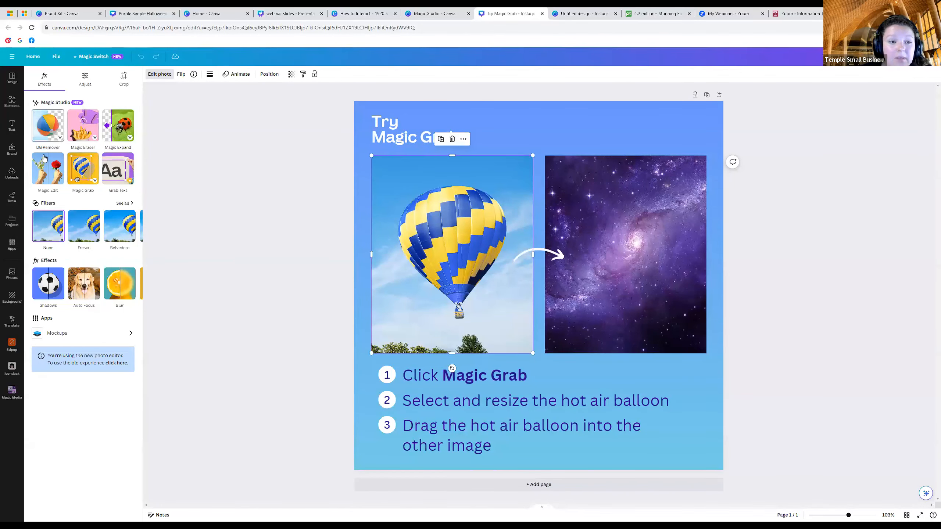
click(88, 171)
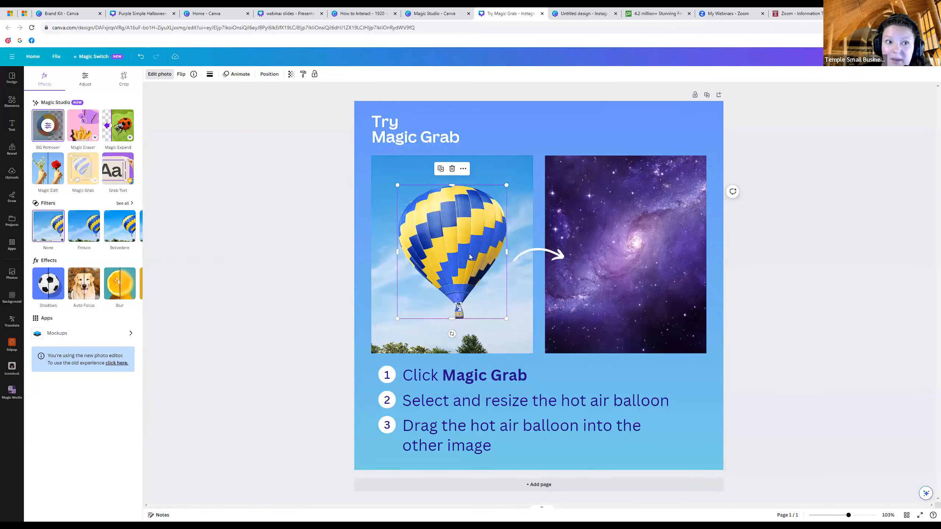
drag(497, 255, 626, 248)
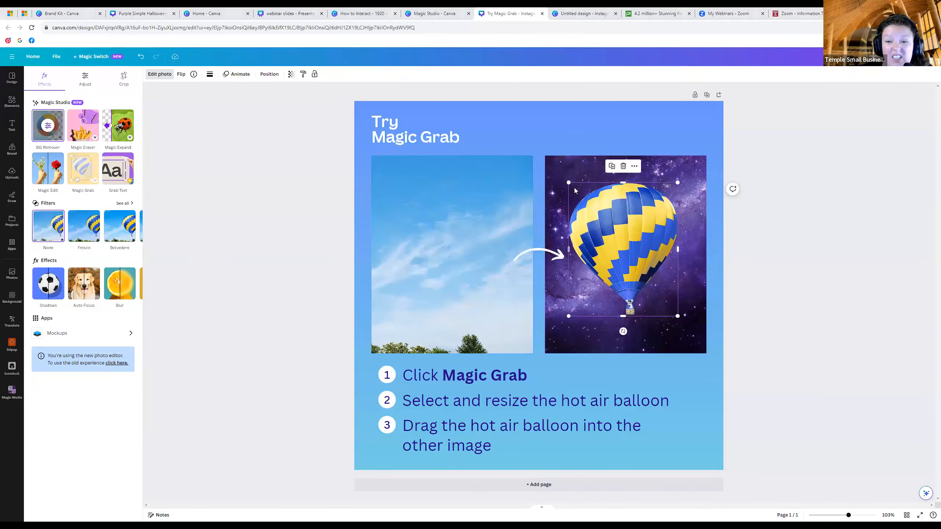
Duplicate the Magic Grab page and move the balloon back over the sky photo in the copy
click(707, 96)
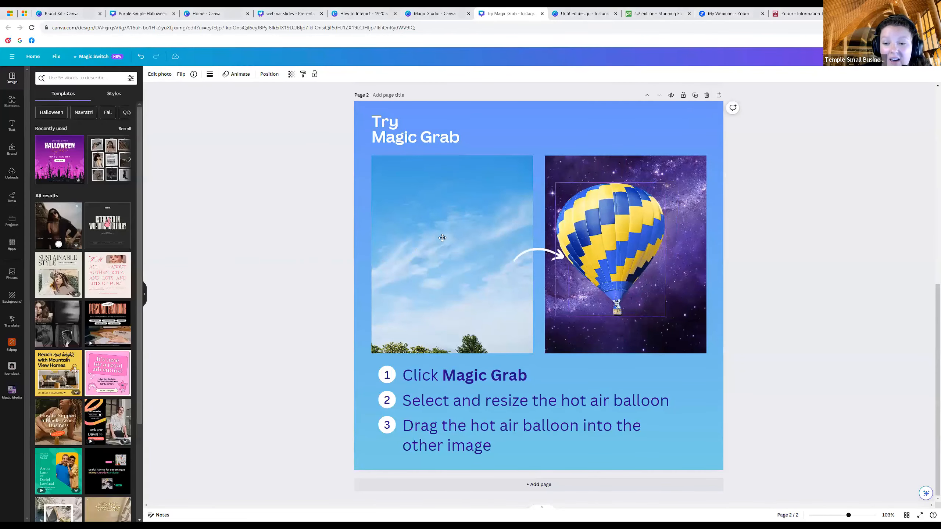
drag(624, 221, 441, 232)
scroll(356, 307, up, 2)
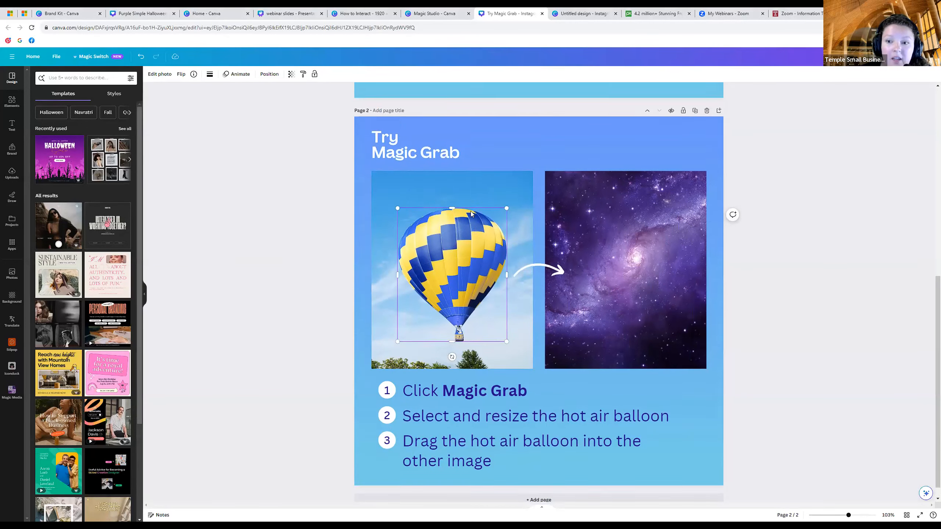
Select the balloon and the sky photo together on page 2 and delete them
click(400, 341)
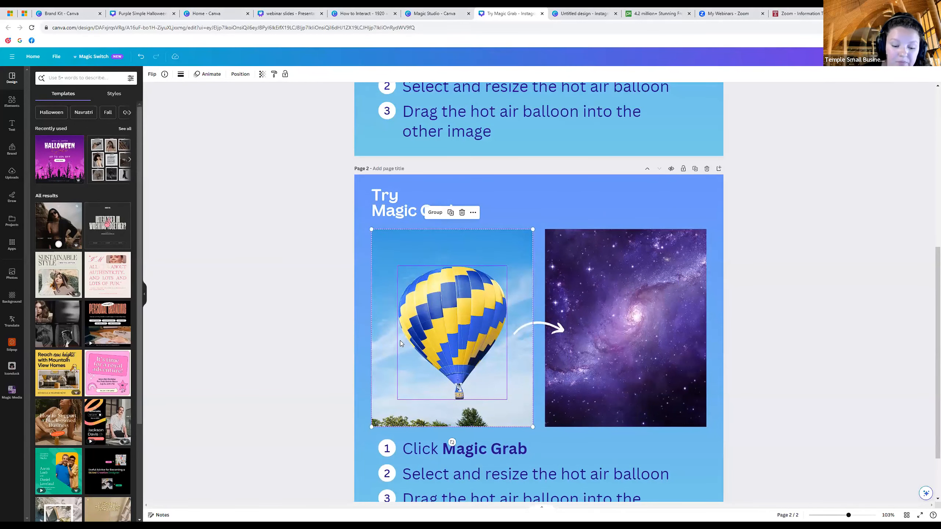
key(Delete)
scroll(417, 342, up, 8)
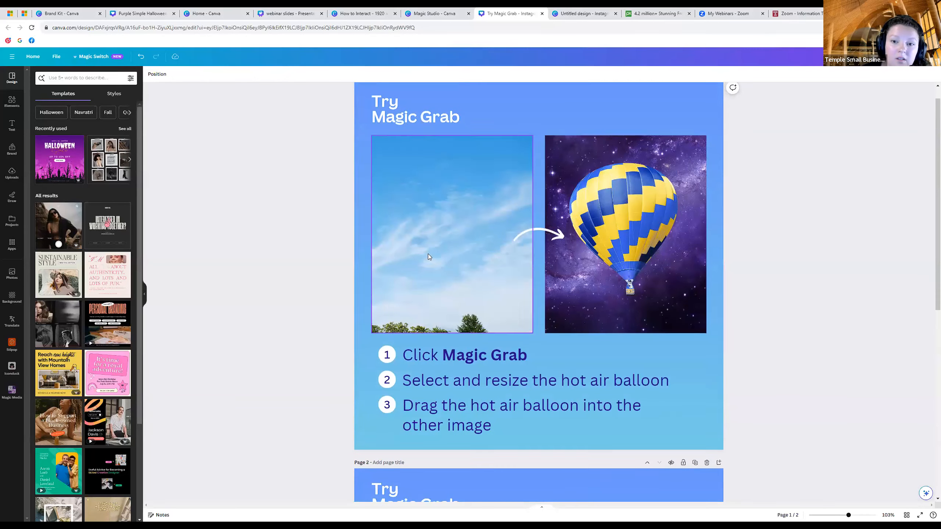
Browse the Magic recommendations among the graphics and search the graphics for "thanksgiving"
click(14, 101)
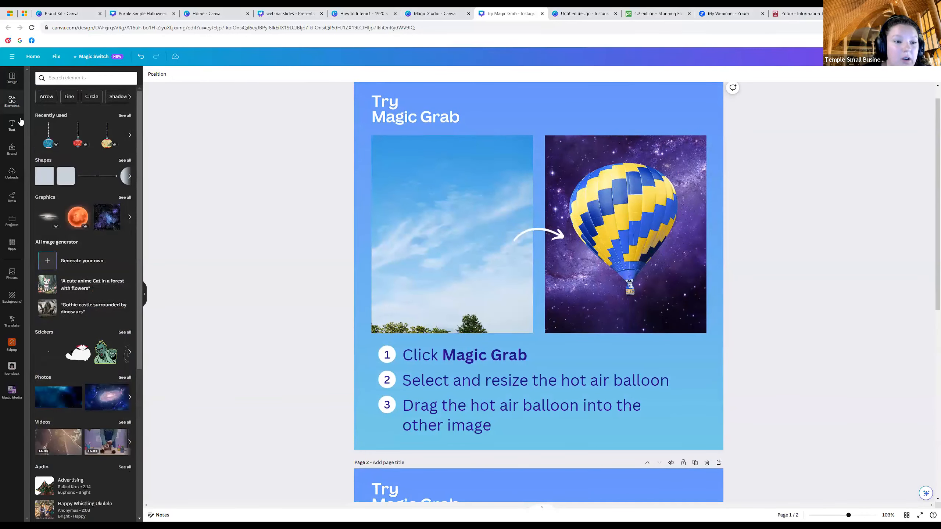
click(126, 197)
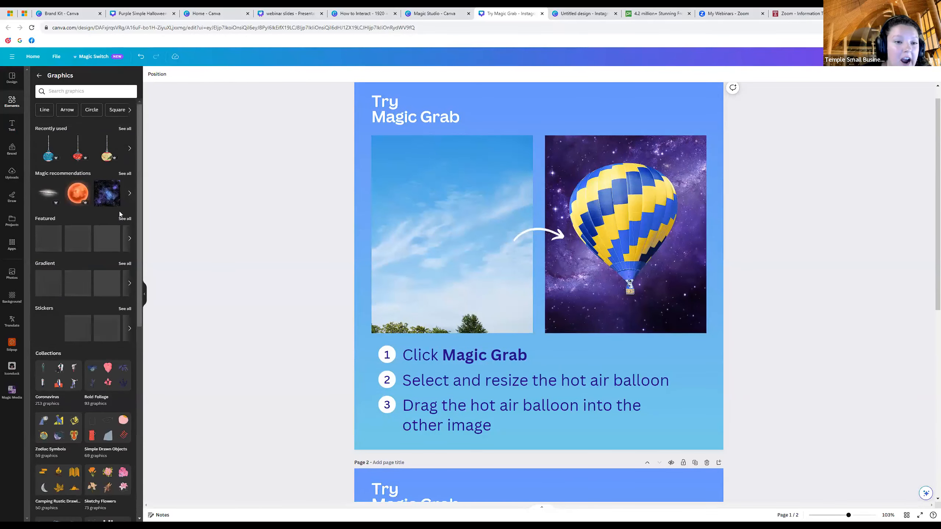
click(128, 175)
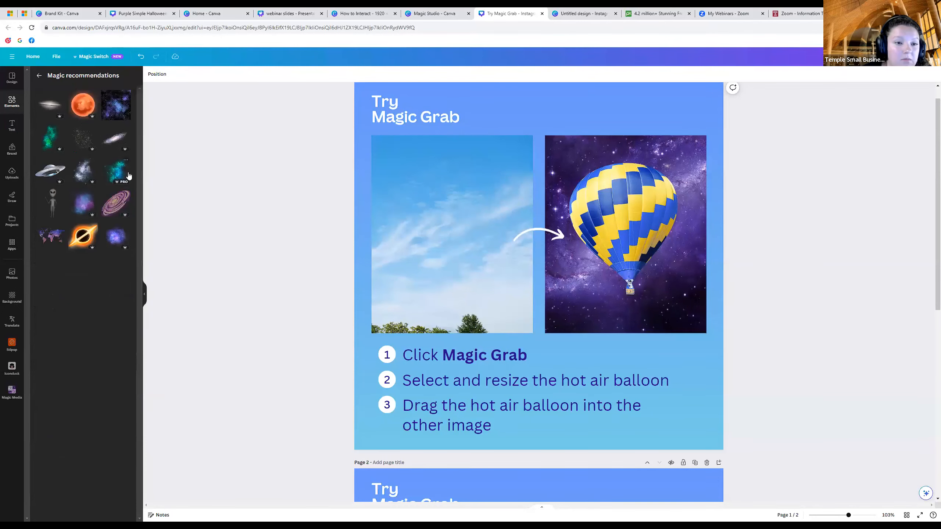
click(39, 75)
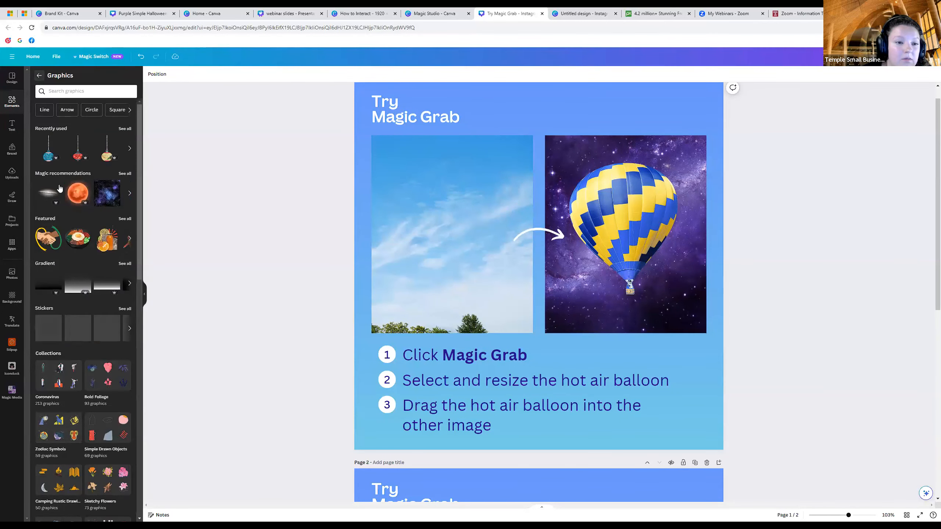
click(73, 91)
click(65, 122)
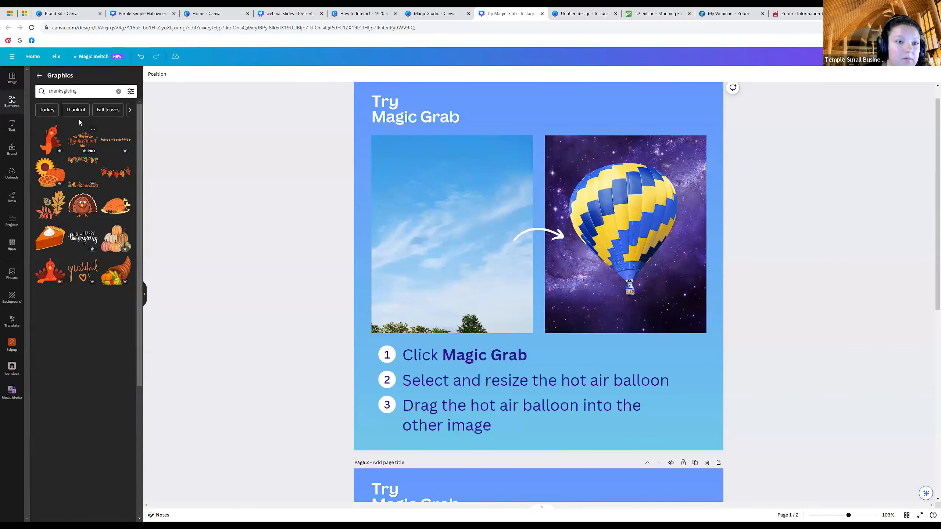
click(39, 76)
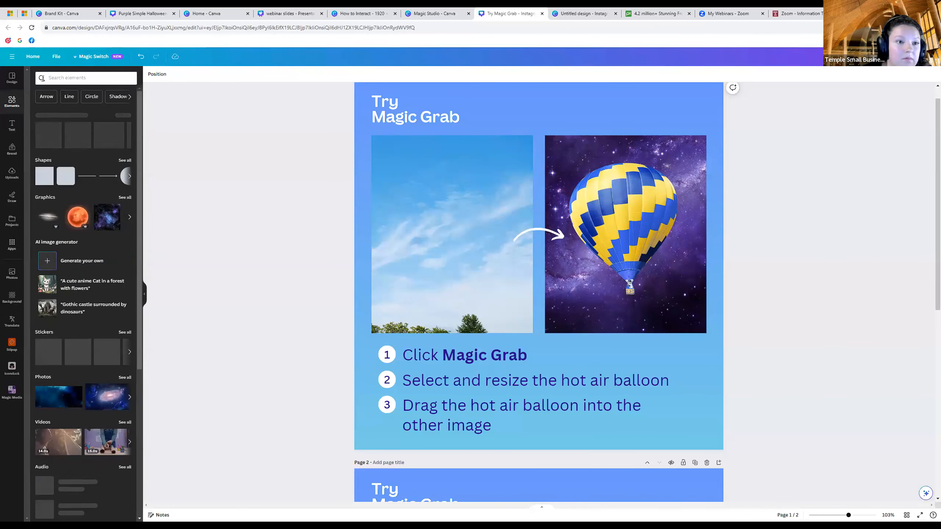
Insert the photo of pumpkins and leaves on burlap from the Fall photos and align it with page 1's left edge
scroll(59, 154, down, 1)
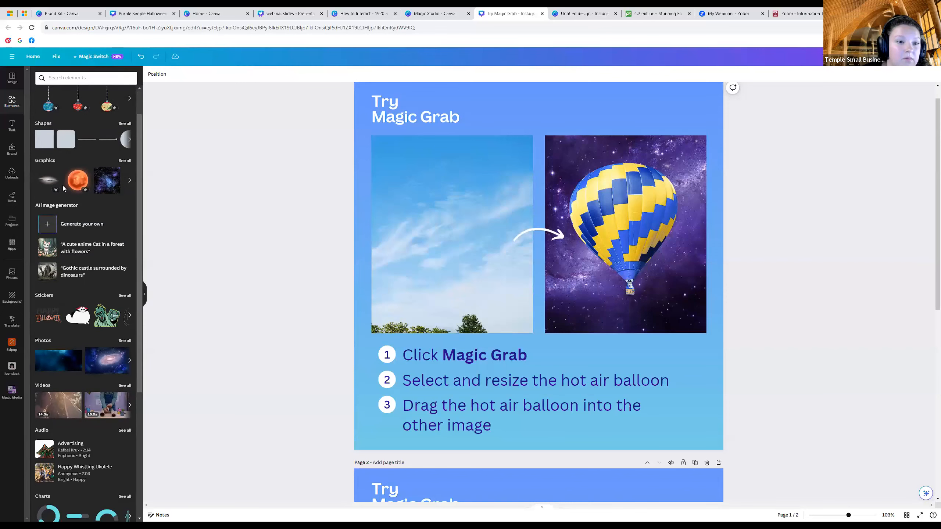
scroll(75, 244, down, 1)
click(125, 305)
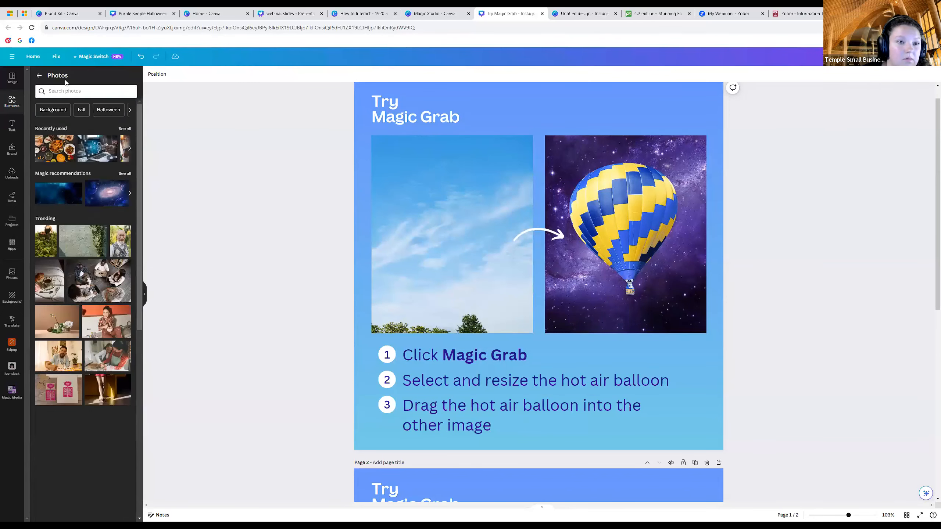
click(81, 109)
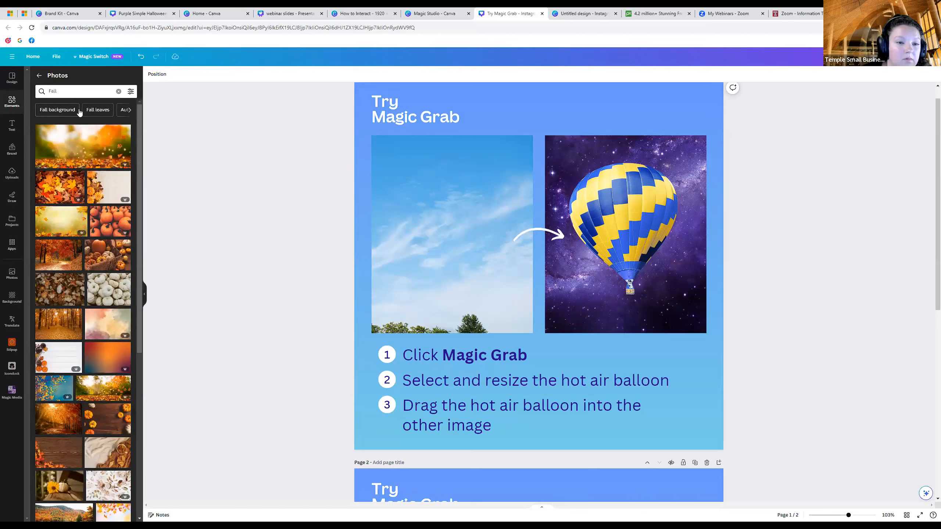
click(96, 189)
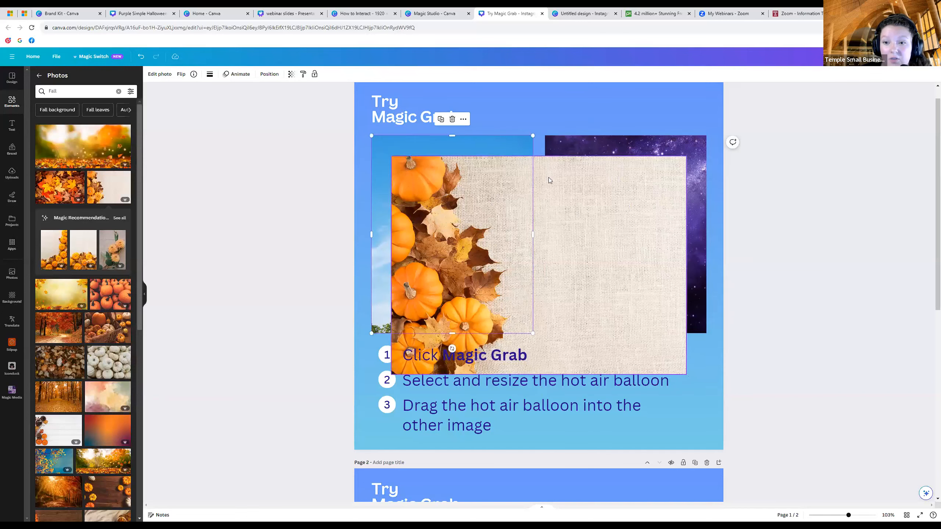
drag(560, 184, 540, 158)
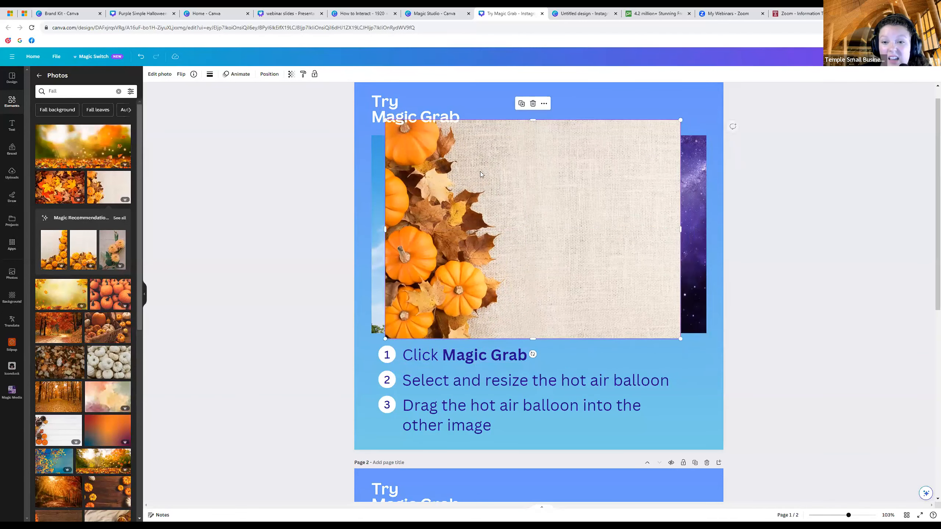
drag(425, 194, 390, 210)
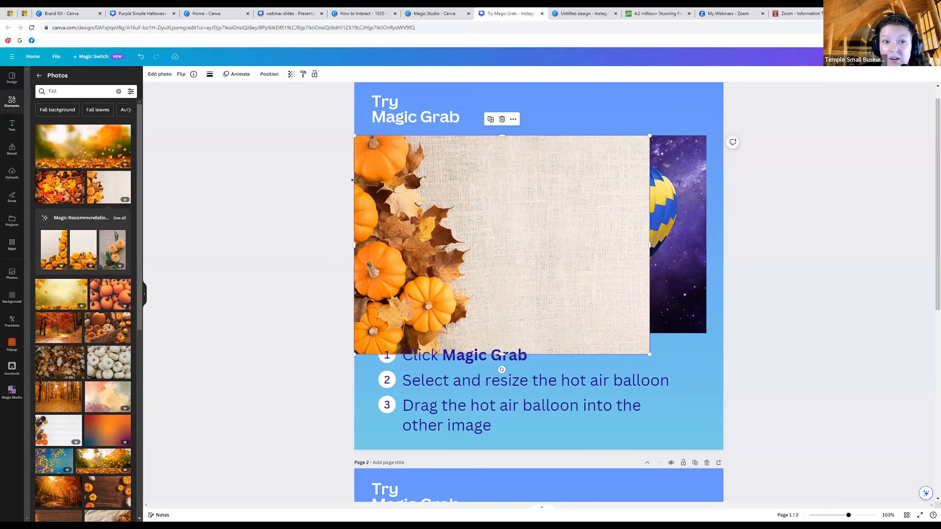
Try BG Remover on the pumpkin photo and undo the background removal
click(166, 79)
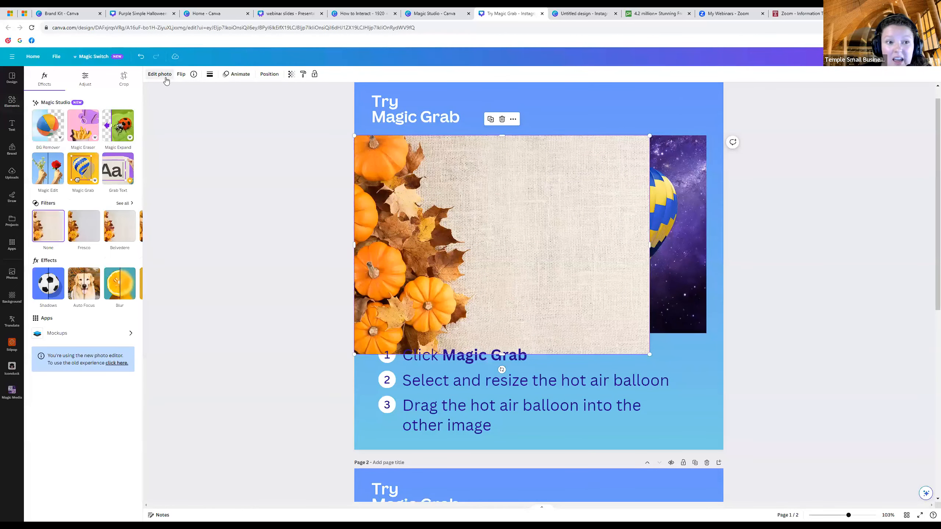
click(46, 118)
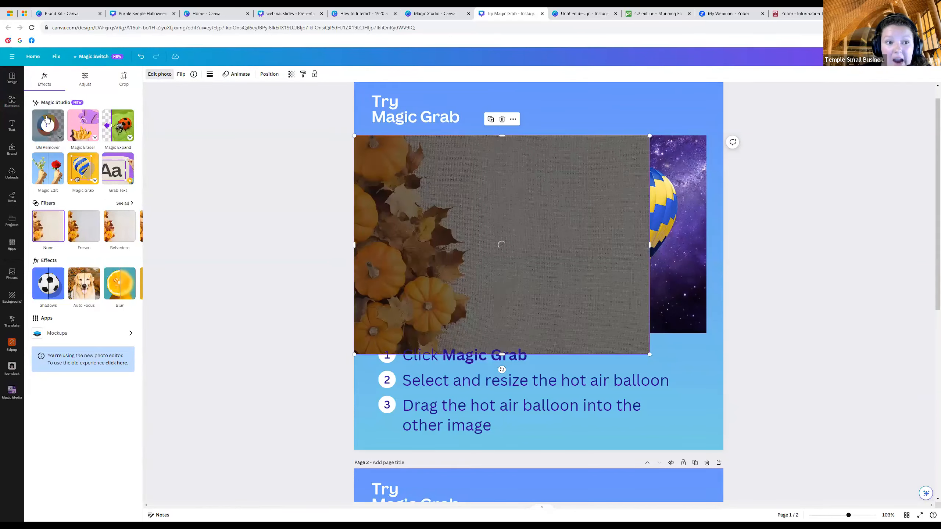
mouse_move(428, 295)
mouse_down()
mouse_move(546, 369)
mouse_move(557, 348)
mouse_move(422, 285)
mouse_up()
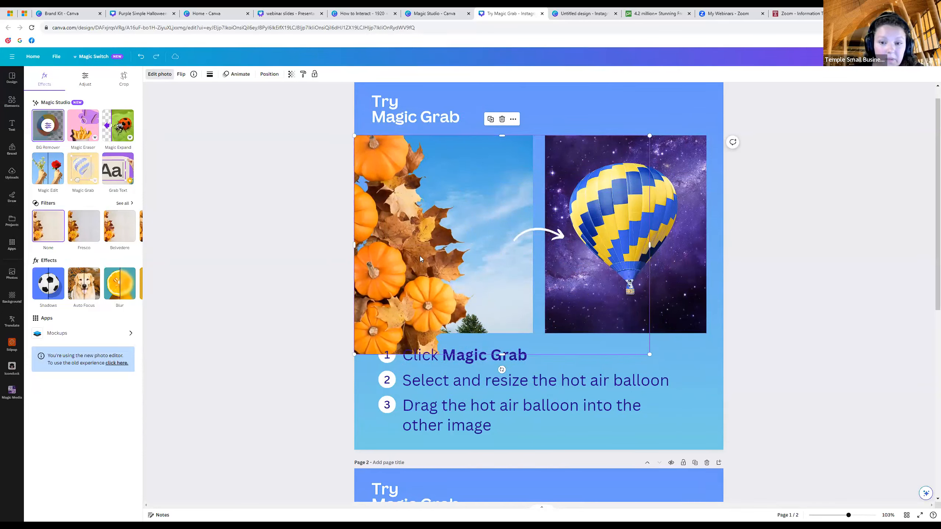
key(ctrl+z)
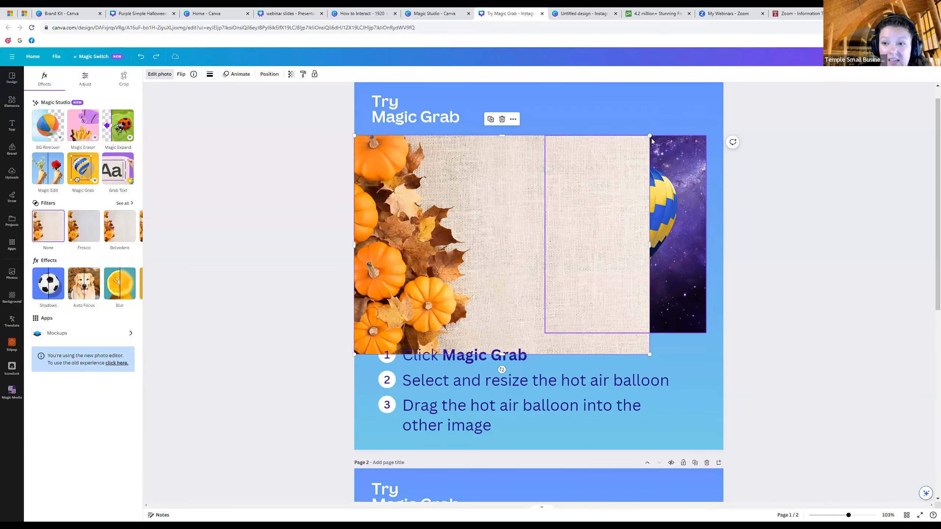
Enlarge the pumpkin photo across the page width and brush over its pumpkins and leaves in Magic Edit with brush size 56
drag(651, 136, 739, 85)
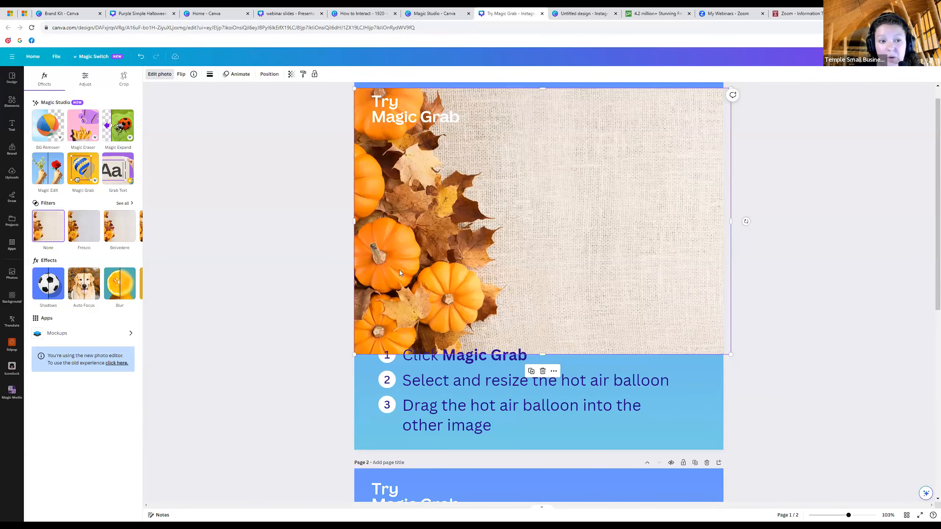
click(44, 173)
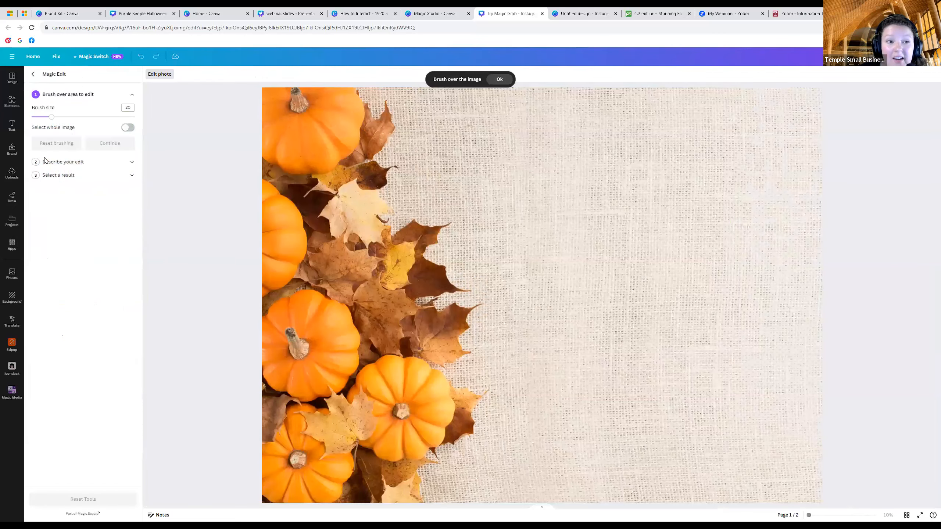
mouse_move(49, 117)
mouse_down()
mouse_move(93, 124)
mouse_move(89, 117)
mouse_up()
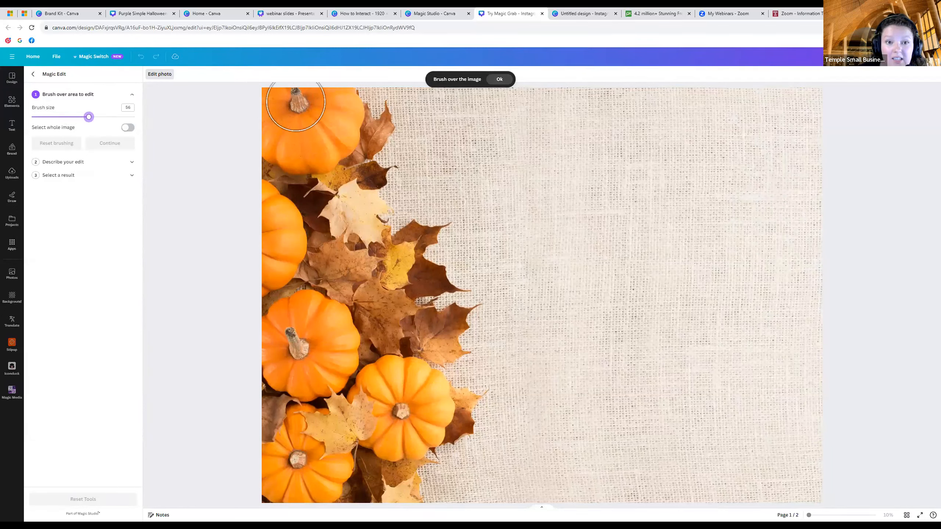
mouse_move(284, 105)
mouse_down()
mouse_move(346, 105)
mouse_move(368, 116)
mouse_move(369, 164)
mouse_move(311, 151)
mouse_move(280, 200)
mouse_move(267, 504)
mouse_up()
mouse_move(326, 515)
mouse_down()
mouse_move(364, 495)
mouse_move(316, 496)
mouse_move(385, 490)
mouse_move(413, 419)
mouse_move(452, 405)
mouse_move(425, 470)
mouse_move(437, 397)
mouse_move(420, 371)
mouse_move(373, 436)
mouse_move(313, 484)
mouse_move(308, 166)
mouse_move(332, 239)
mouse_move(342, 435)
mouse_move(404, 317)
mouse_move(448, 309)
mouse_move(420, 225)
mouse_move(379, 285)
mouse_move(370, 215)
mouse_up()
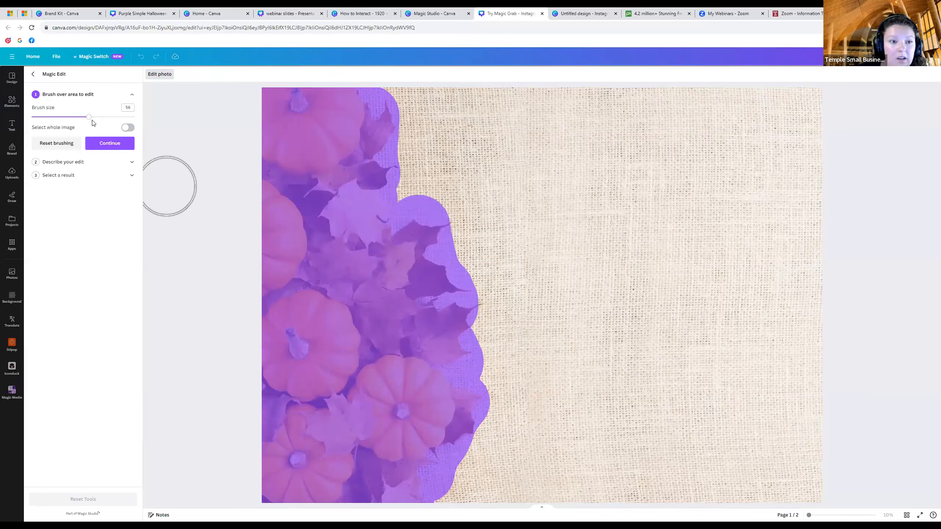
Generate a Magic Edit that replaces the brushed pumpkins and leaves with holiday ornaments
click(97, 143)
click(87, 128)
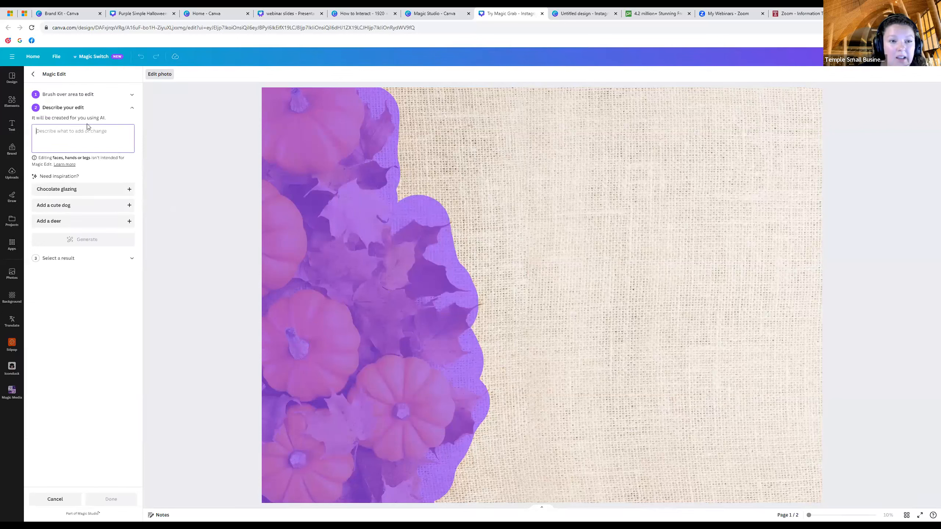
text(c)
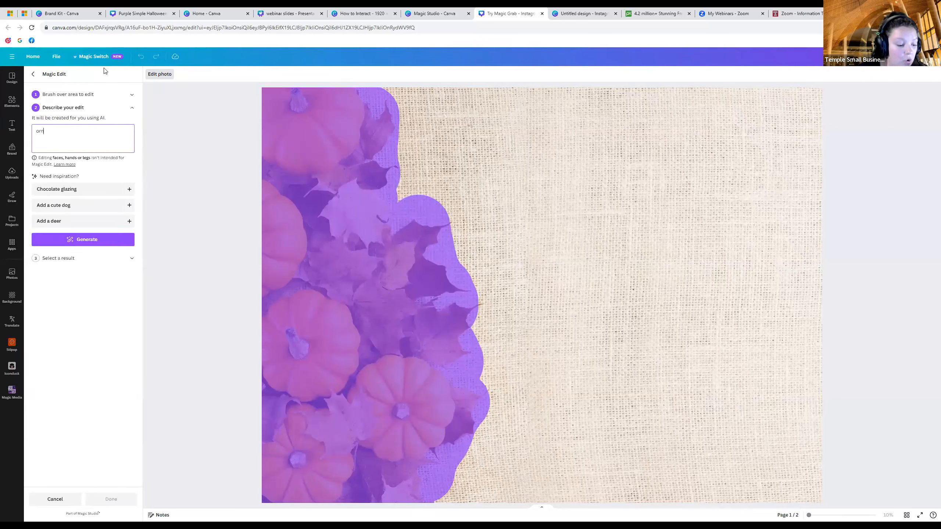
click(97, 240)
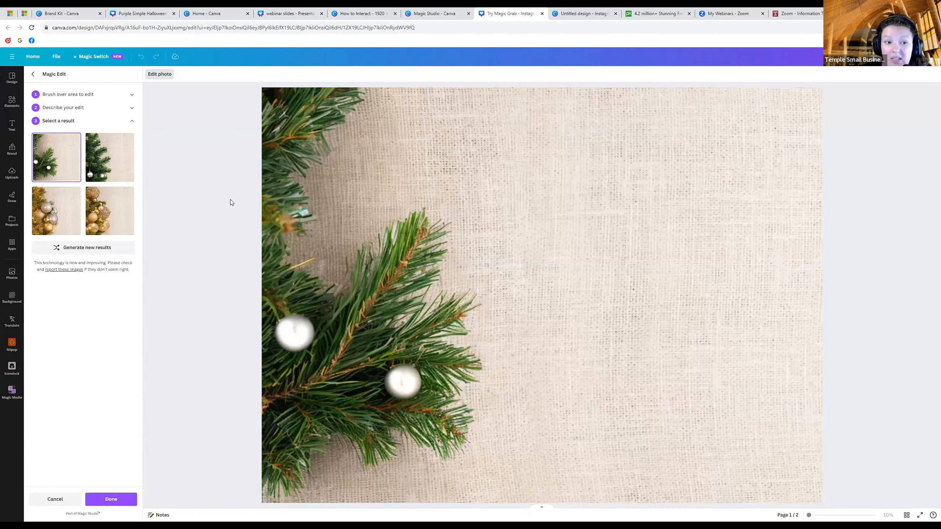
Compare the generated Magic Edit results and apply the version with gold ornaments and lattice balls to the photo
click(101, 222)
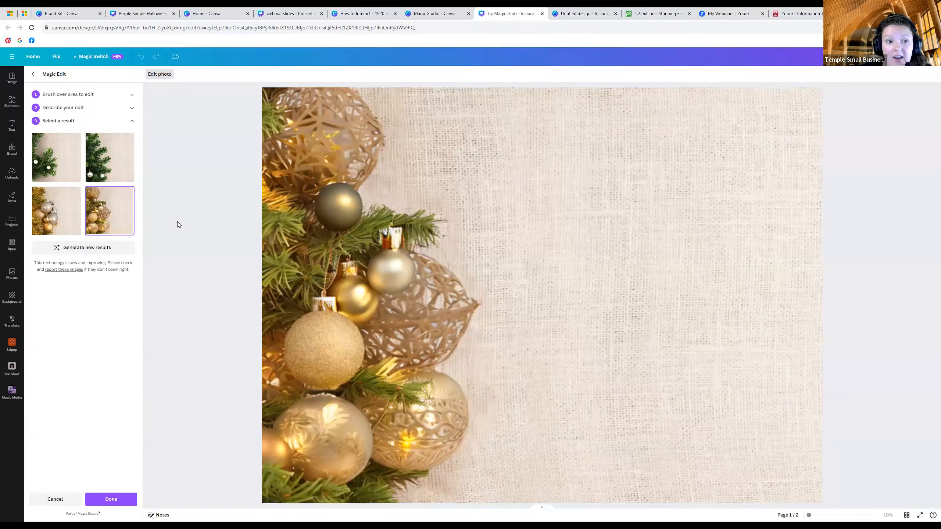
click(109, 150)
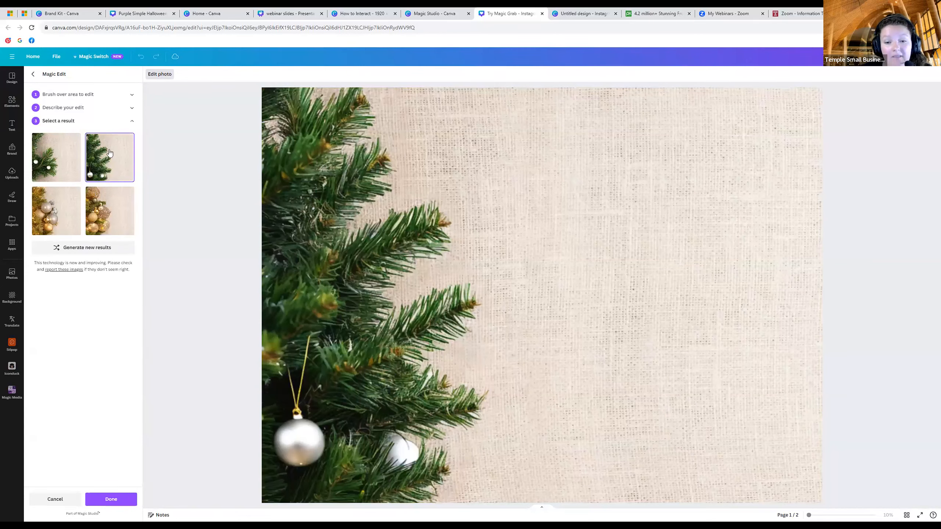
click(36, 217)
click(107, 209)
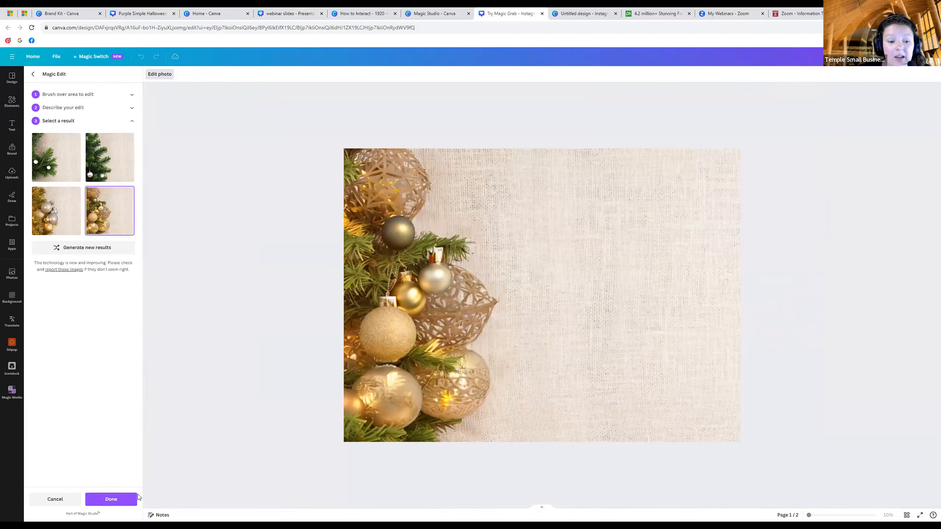
click(121, 503)
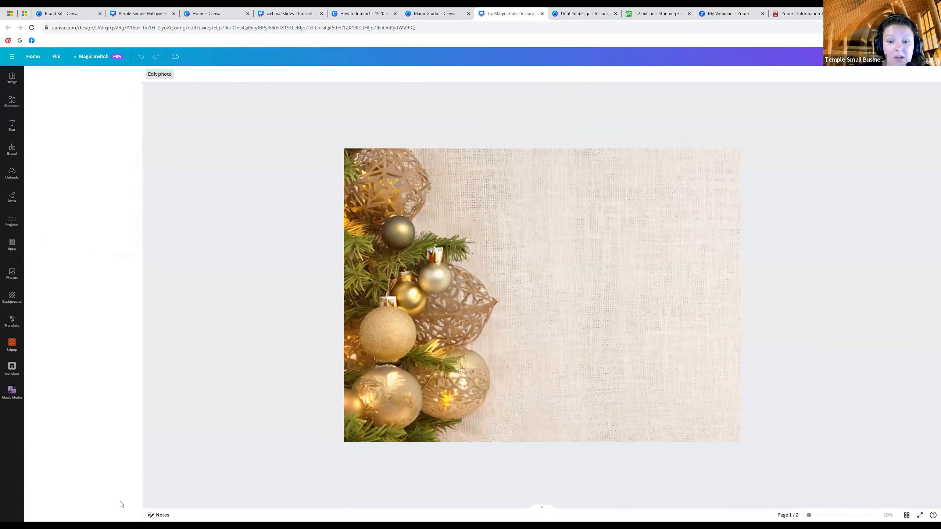
scroll(289, 298, up, 1)
drag(478, 252, 458, 264)
drag(612, 291, 581, 295)
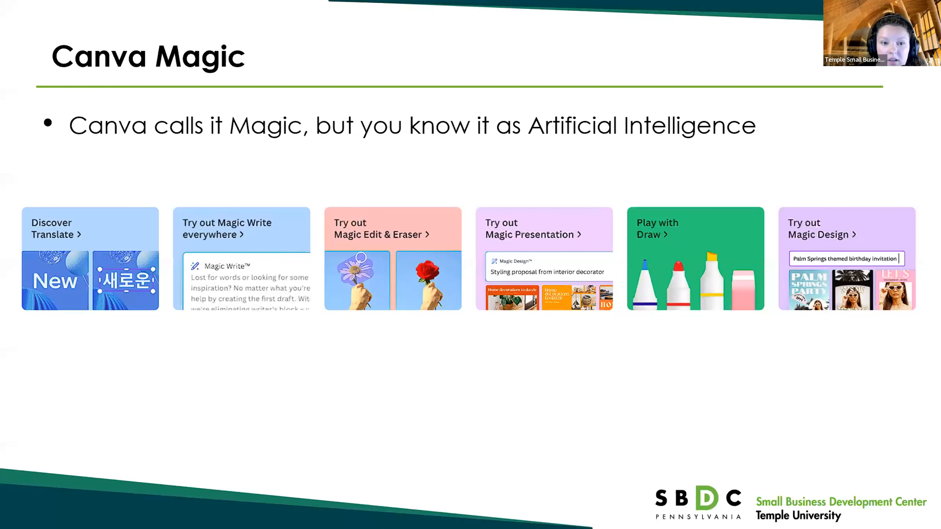
key(Right)
key(Right)
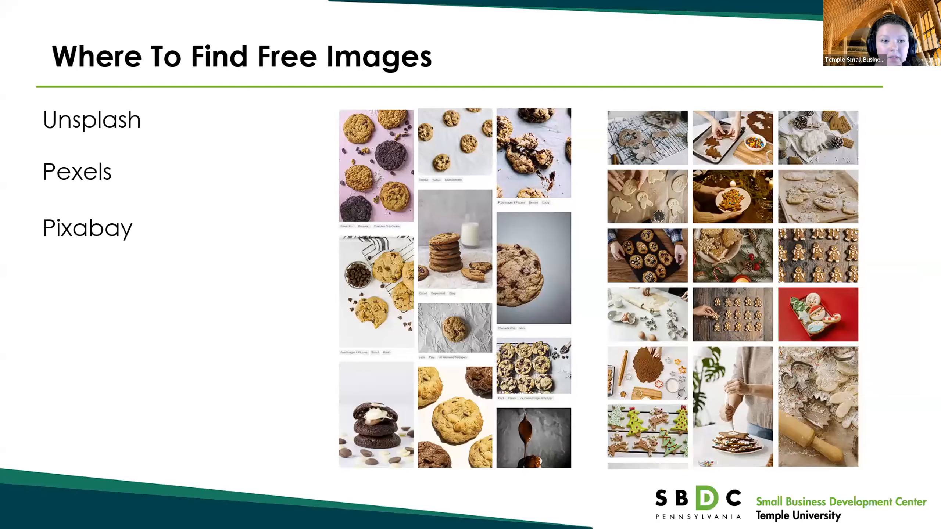
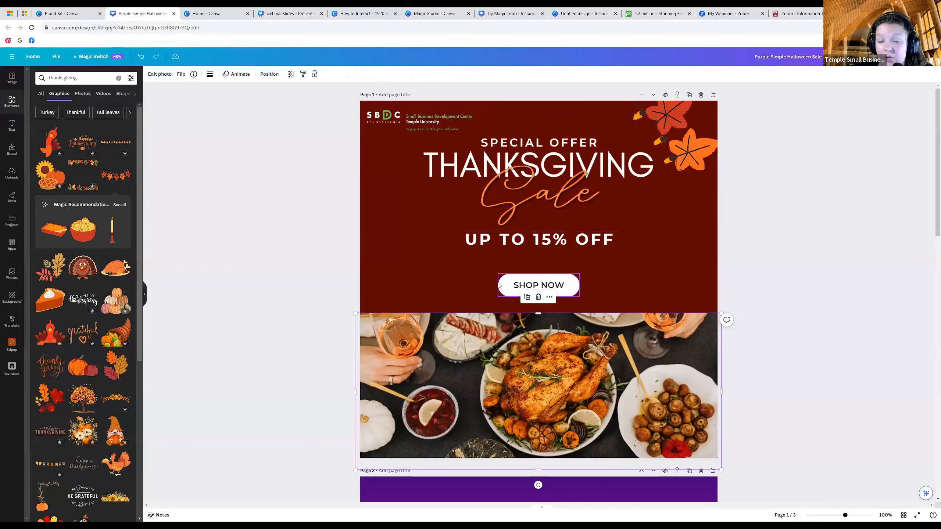
Preview text animations for the "Sale" script, apply Ascend to the "UP TO 15% OFF" text, and select the leaves graphic
click(519, 191)
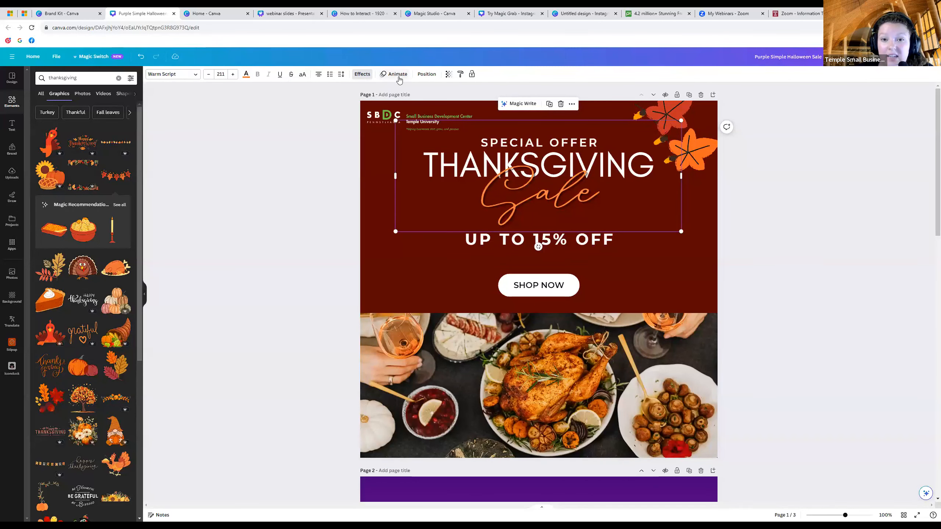
click(392, 77)
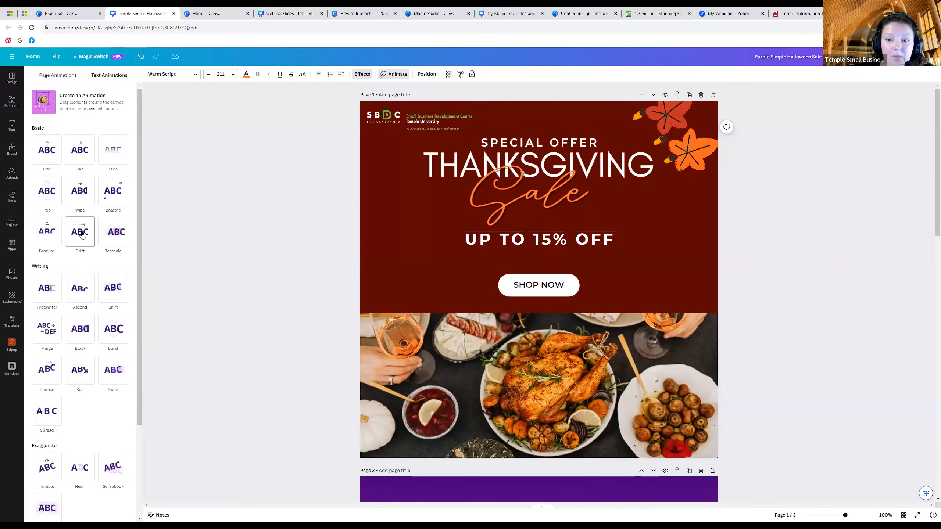
scroll(46, 315, down, 1)
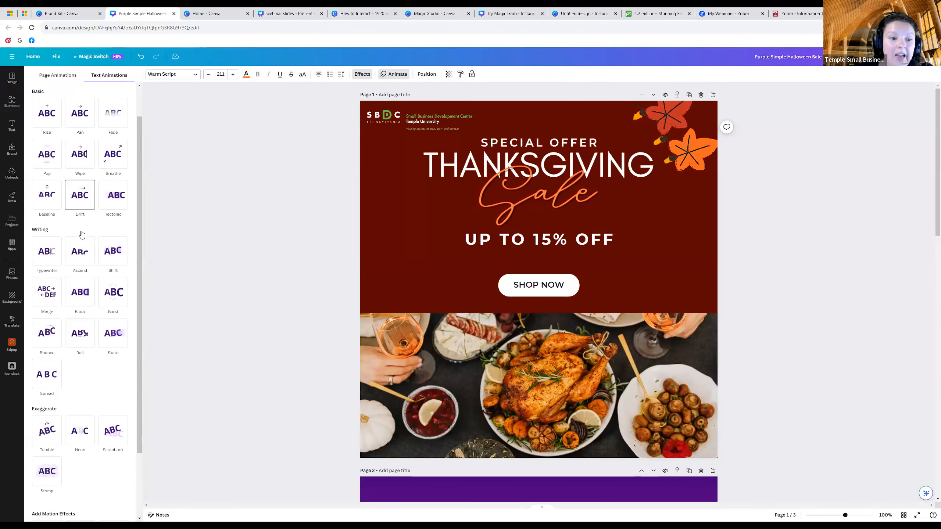
click(539, 239)
click(80, 288)
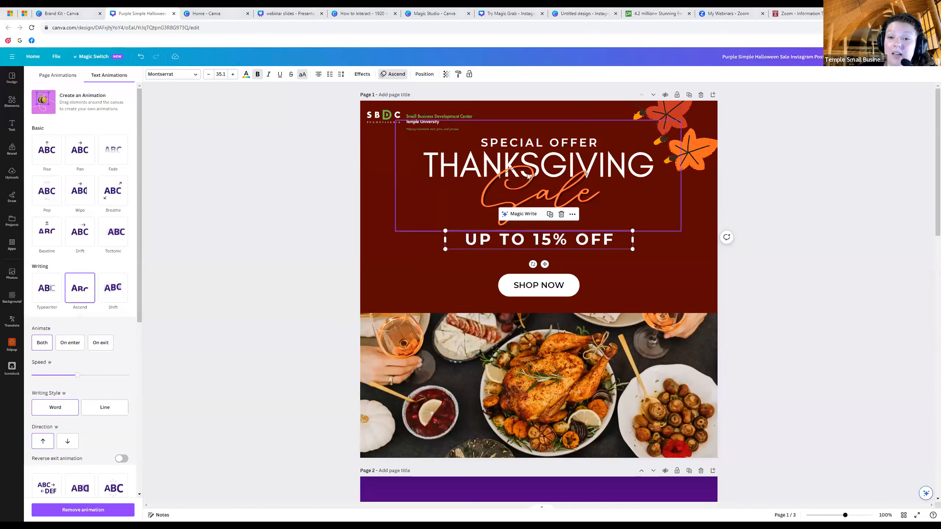
click(651, 141)
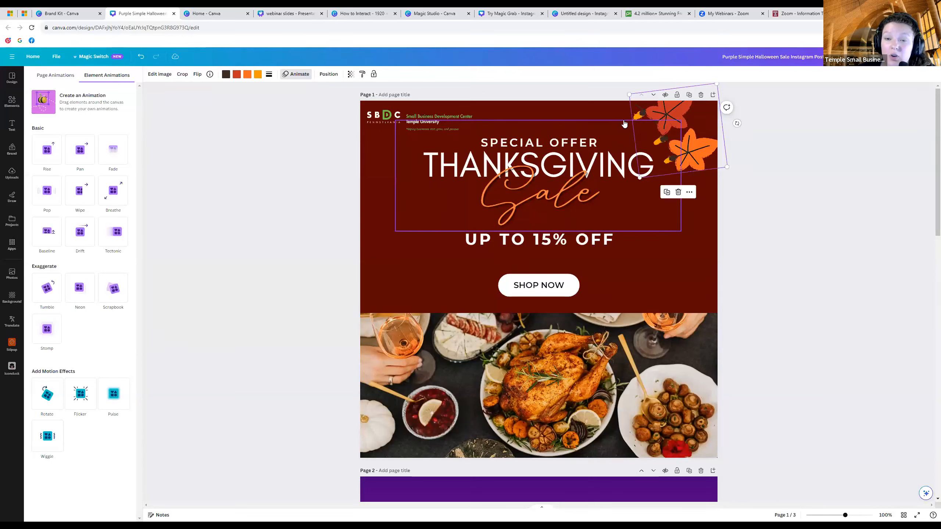
Review the file types offered for downloading the animated Thanksgiving design, leaving it undownloaded
click(923, 57)
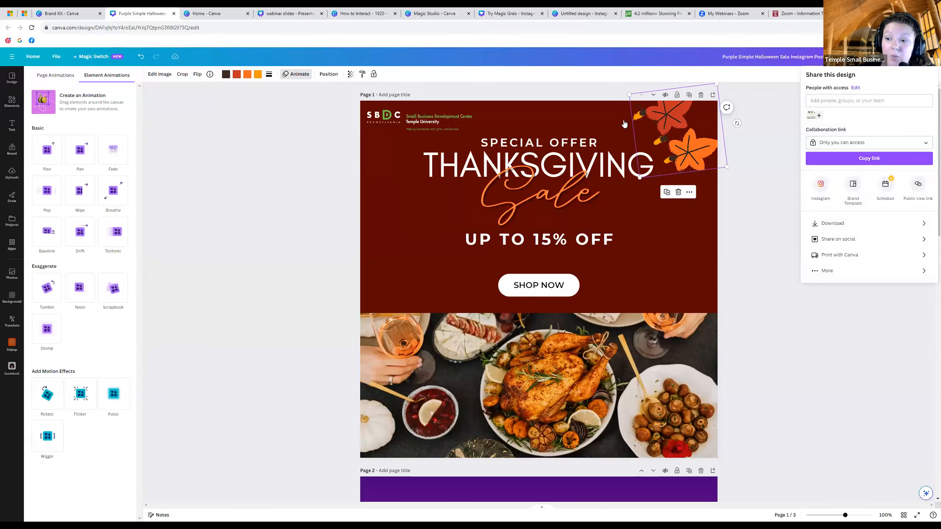
click(879, 225)
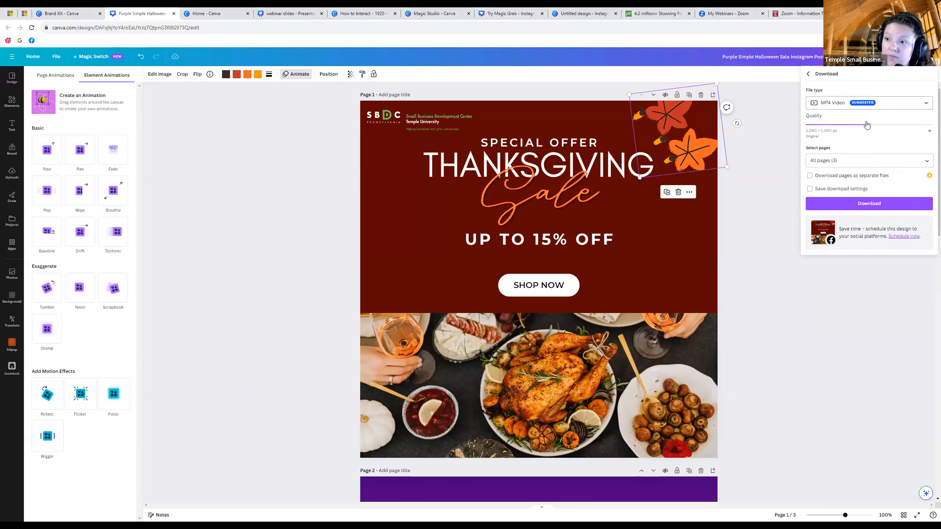
click(863, 103)
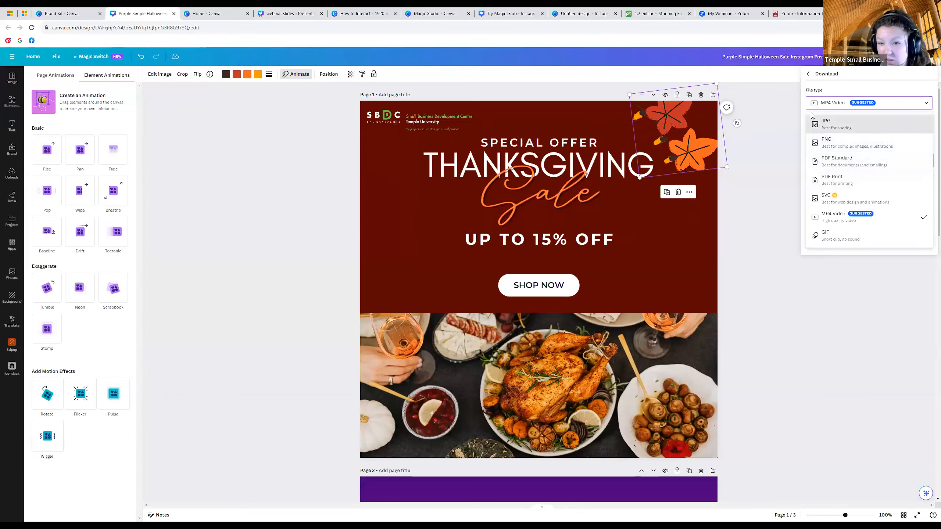
click(275, 306)
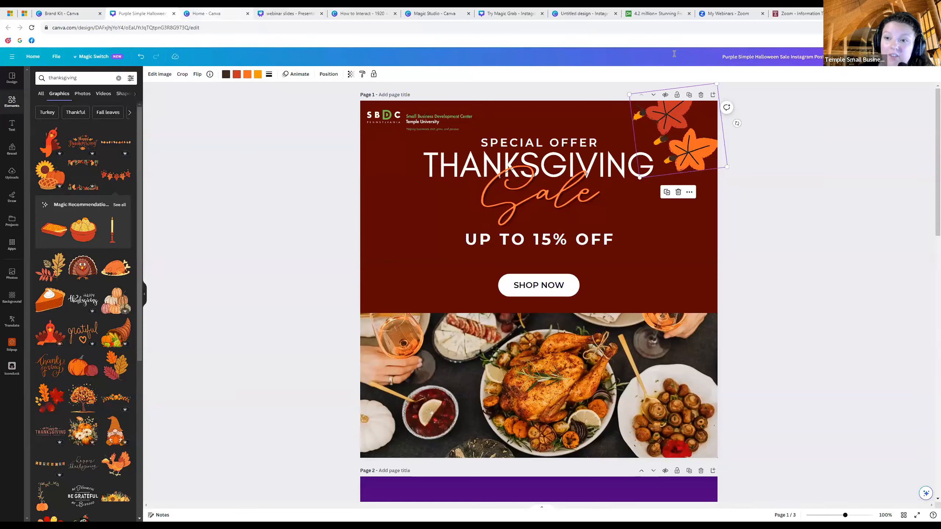
Switch to the Canva home page and search its templates for "instagram reel"
key(ctrl+Tab)
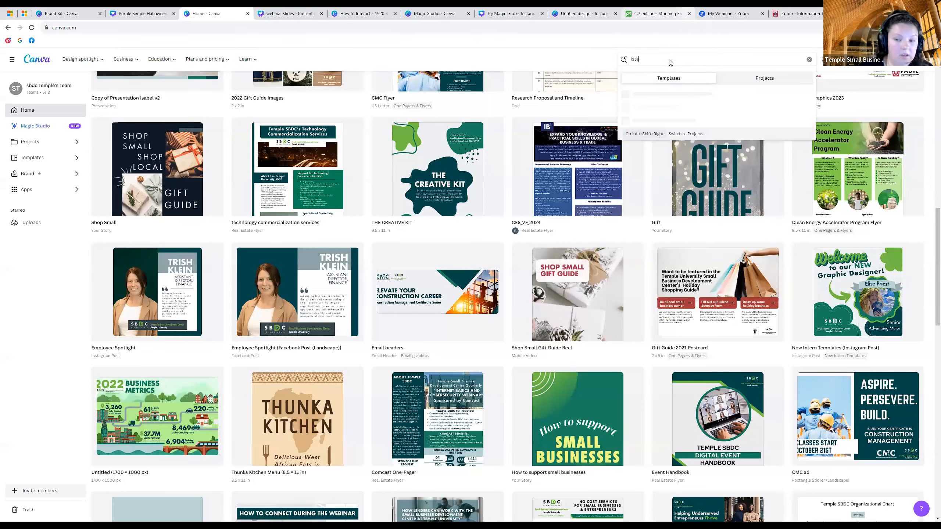
key(BackSpace)
key(BackSpace)
key(BackSpace)
key(BackSpace)
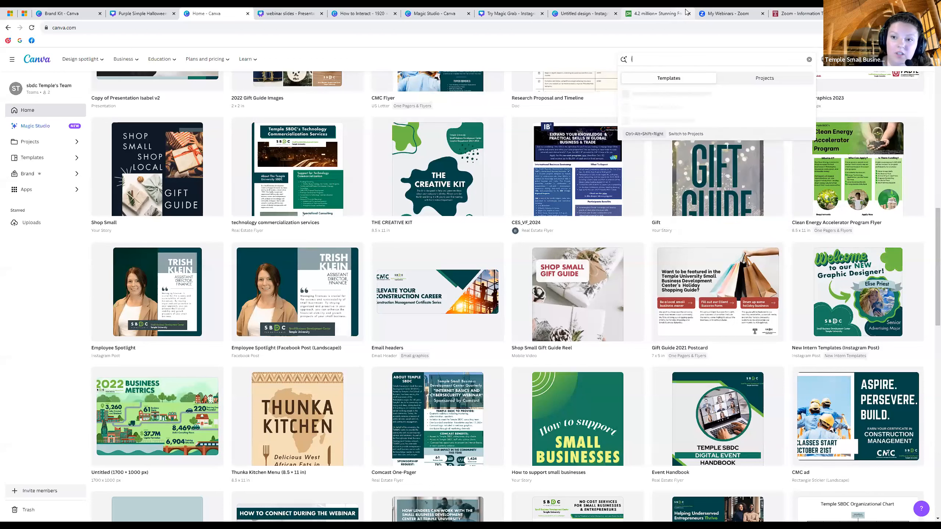
text(instagra)
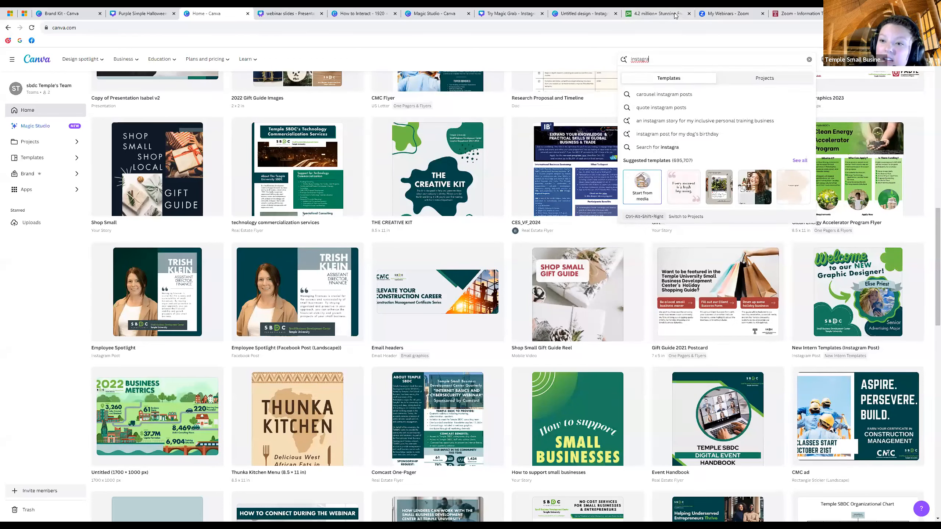
drag(659, 60, 642, 59)
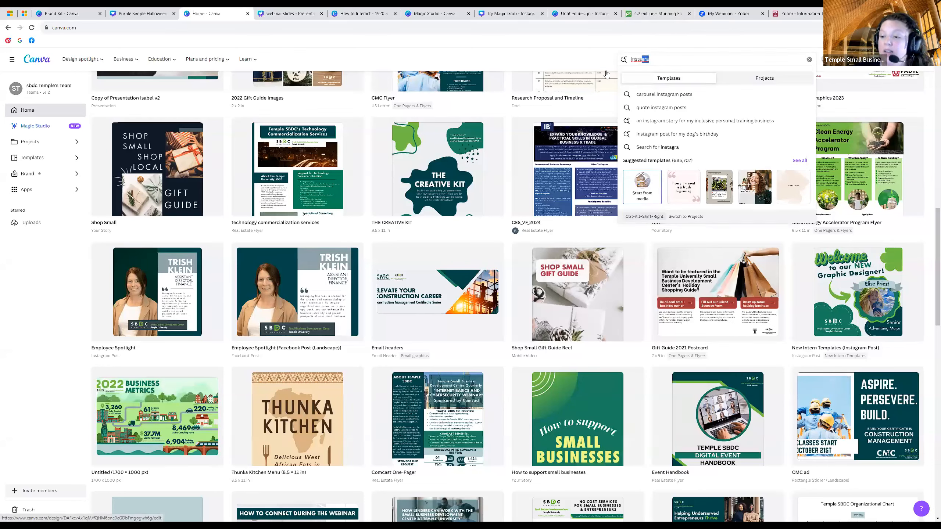
text(gram ree)
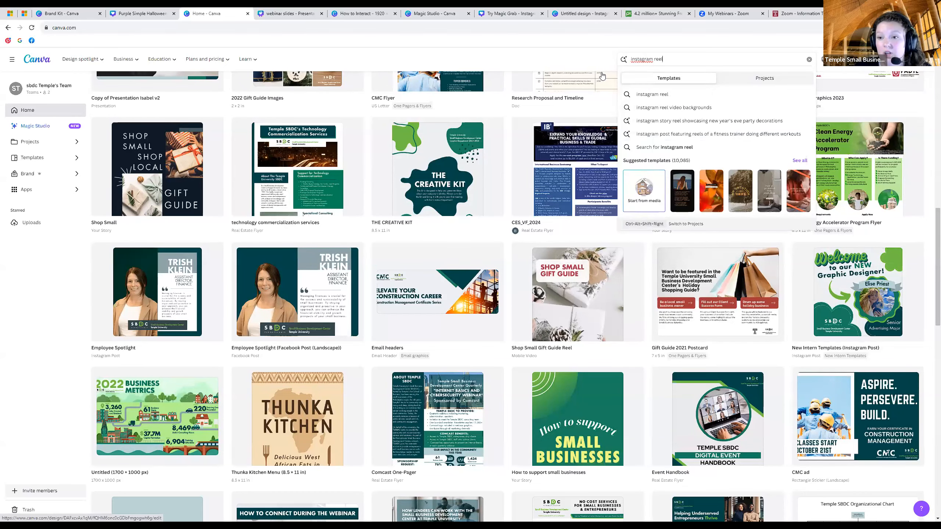
text(l)
key(Return)
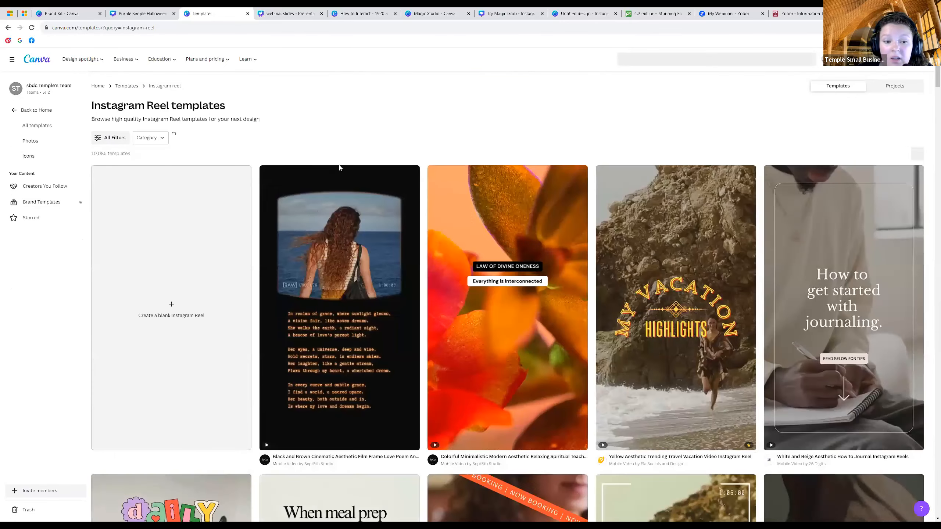
Open the Yellow Aesthetic Trending Travel Vacation Video reel template in the editor and preview its clips
mouse_move(350, 325)
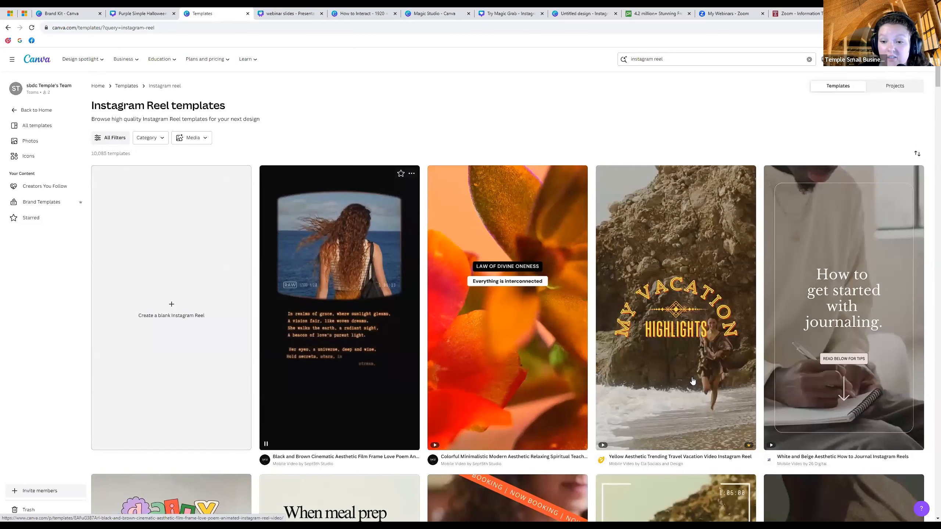
click(548, 221)
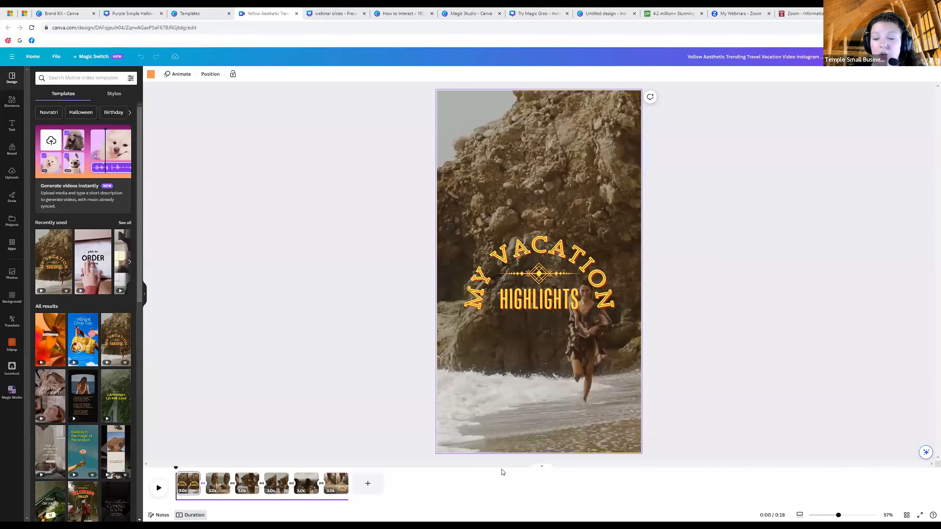
click(159, 489)
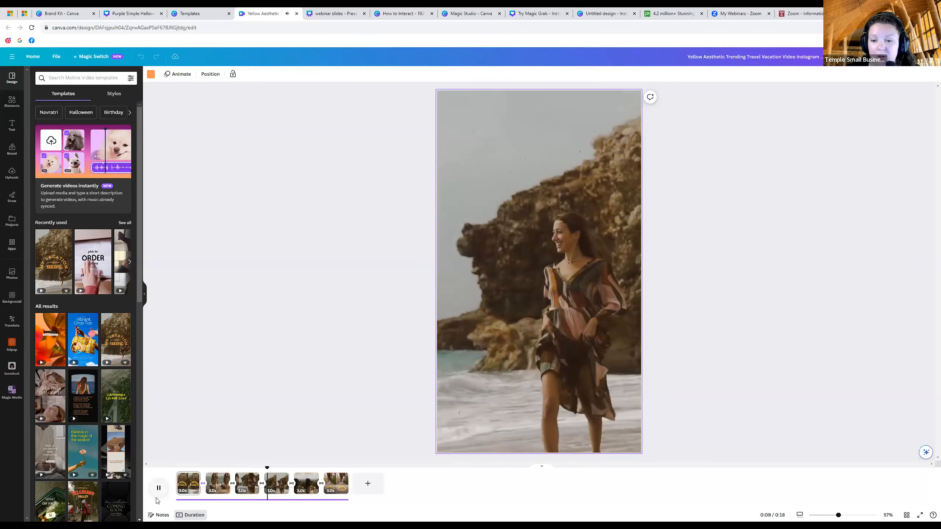
click(311, 490)
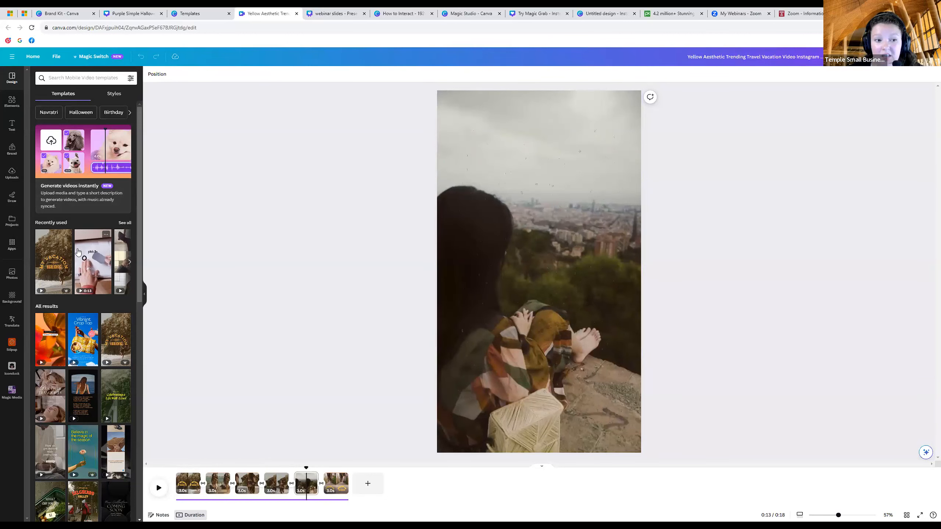
scroll(492, 226, down, 1)
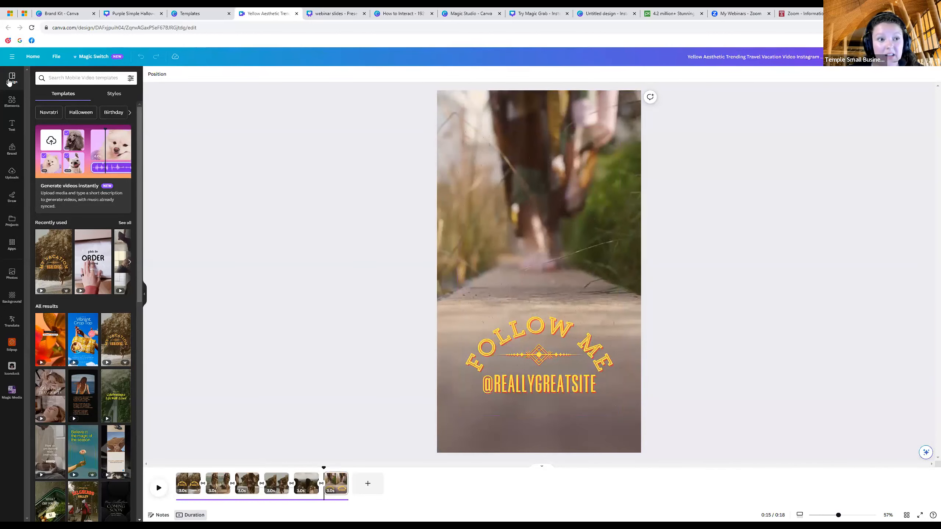
Search the video templates for "gift guide" and apply the cover and Mixology Kit pages of Holiday Gift Guide For Men to the reel
click(67, 82)
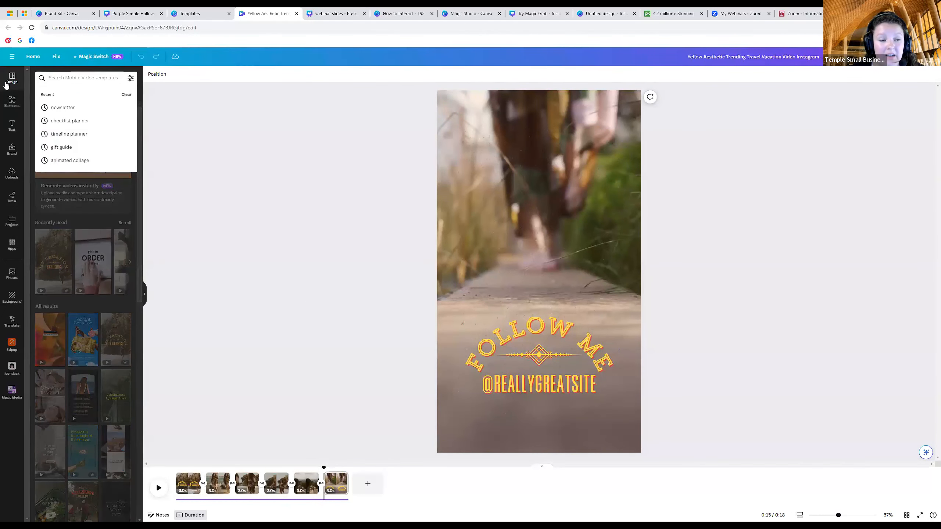
click(52, 147)
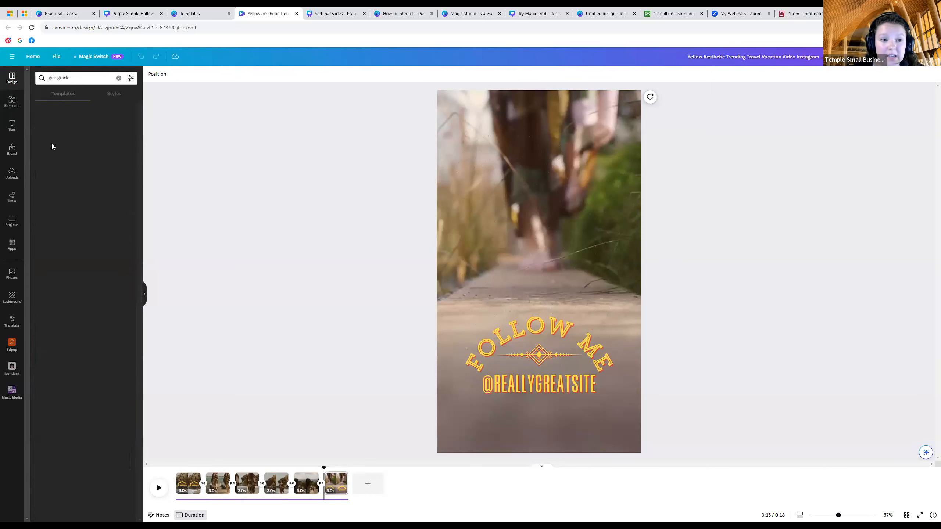
click(52, 147)
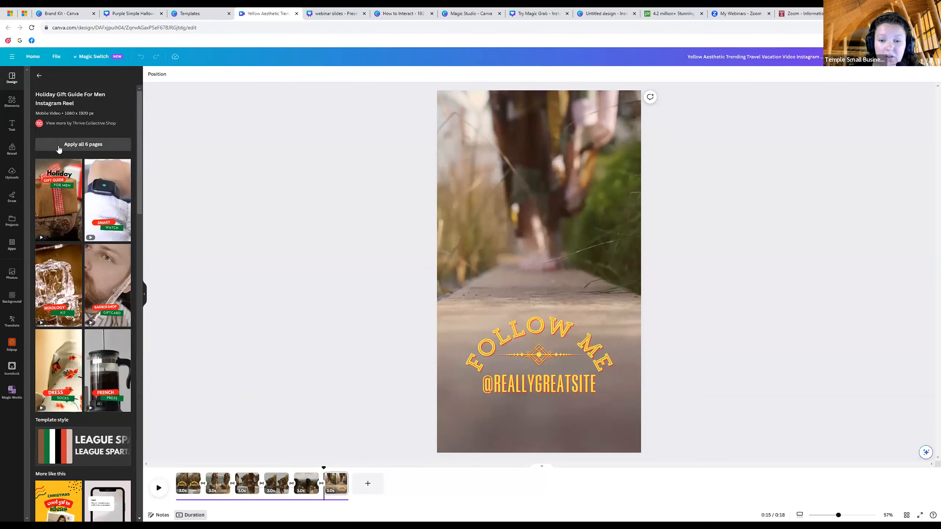
click(77, 186)
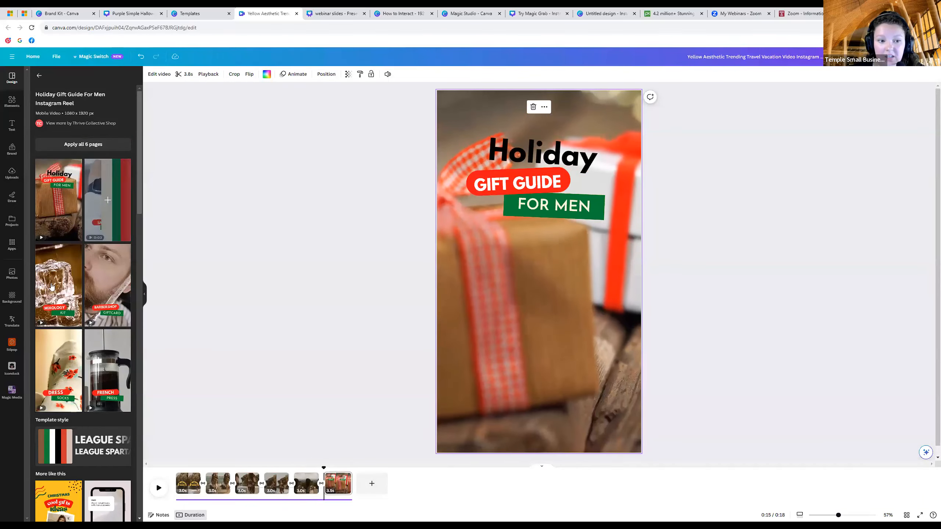
click(59, 296)
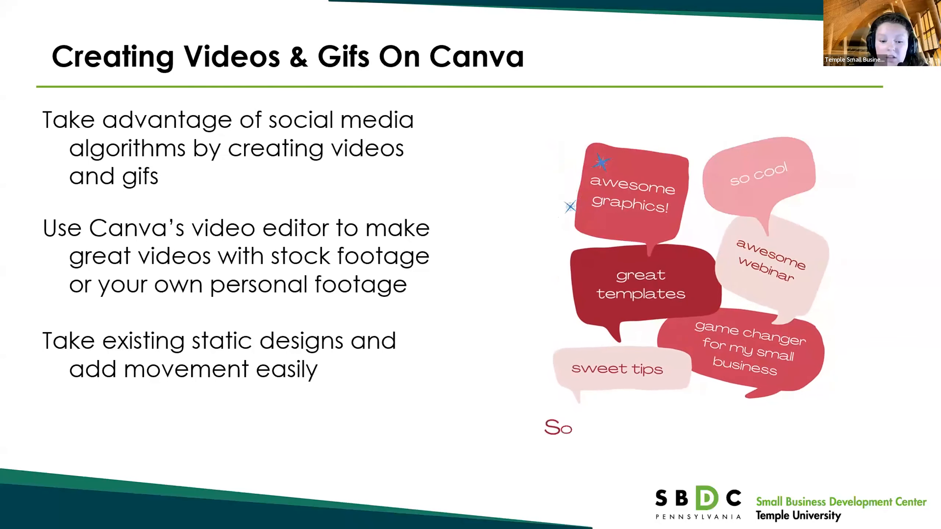
key(alt+Tab)
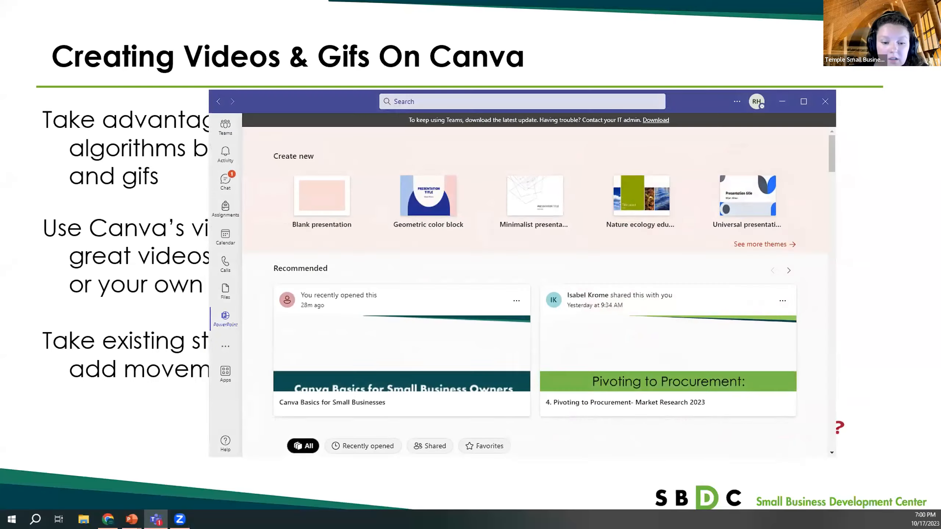
key(alt+Tab)
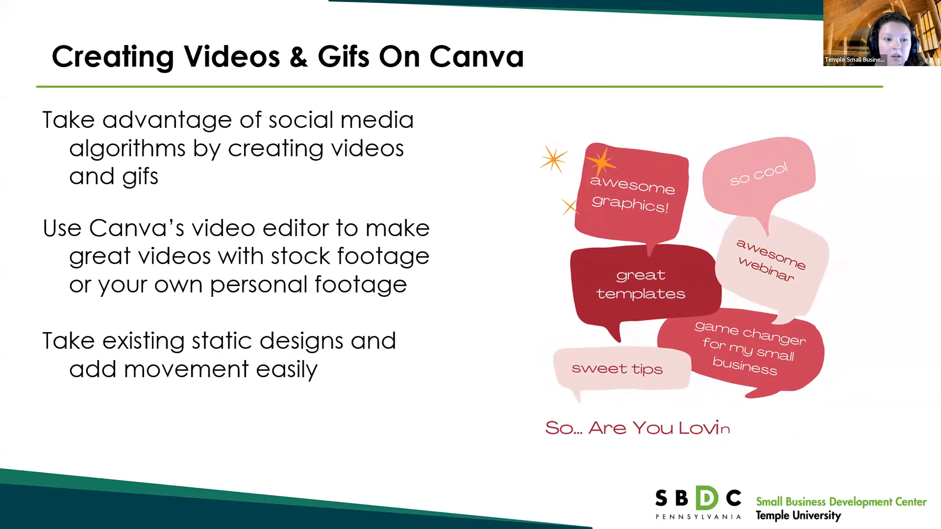
key(Right)
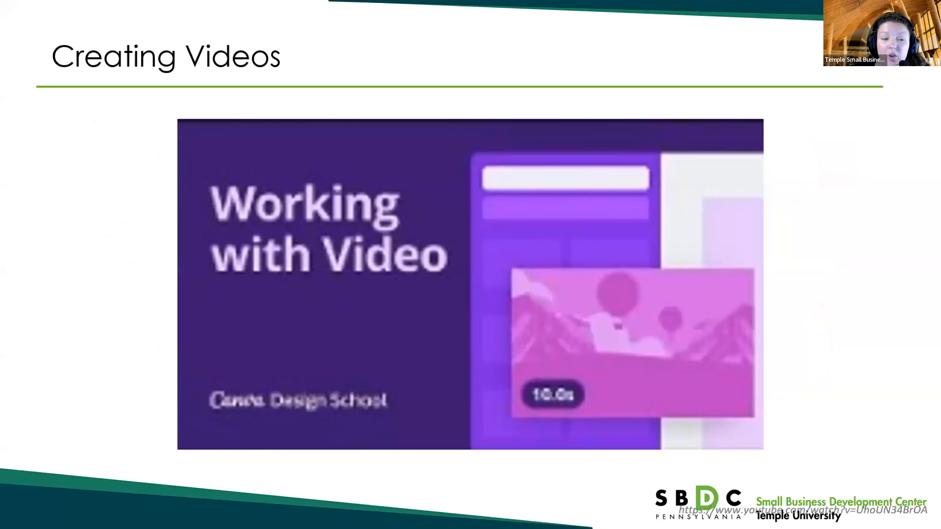
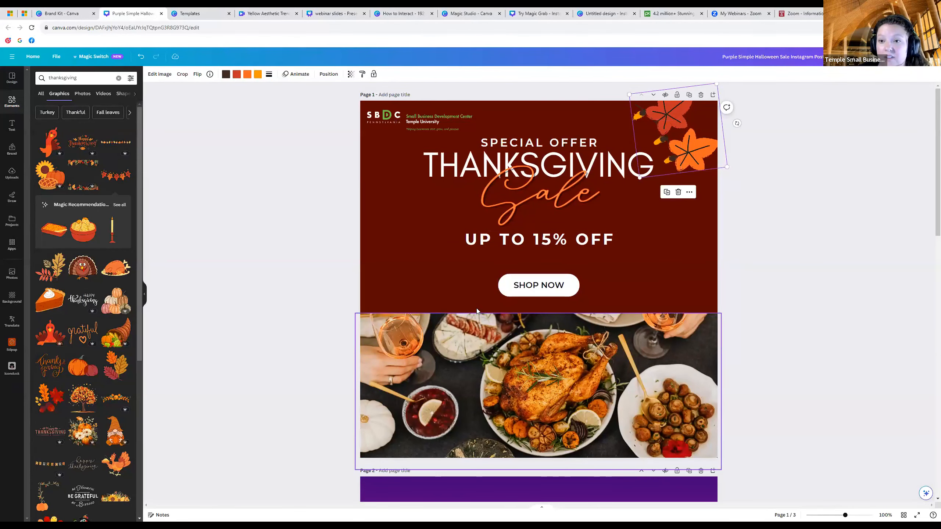
Switch to the Pixabay site and open the mallard duck by the pond photo from its image feed
click(291, 246)
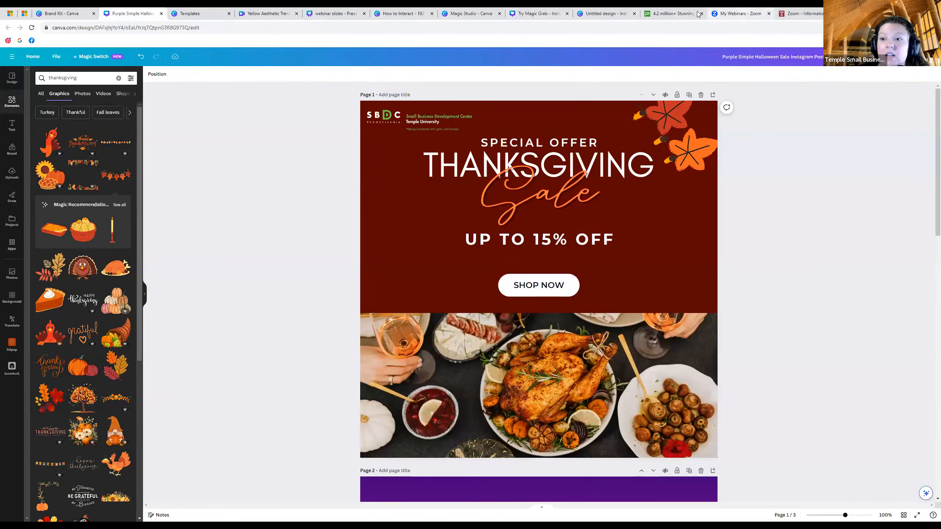
click(669, 15)
scroll(394, 313, up, 3)
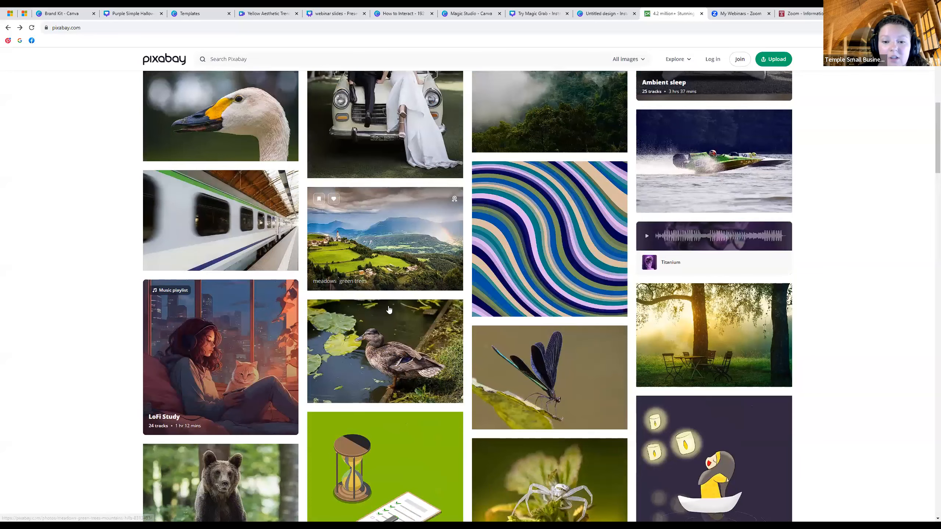
scroll(395, 314, down, 1)
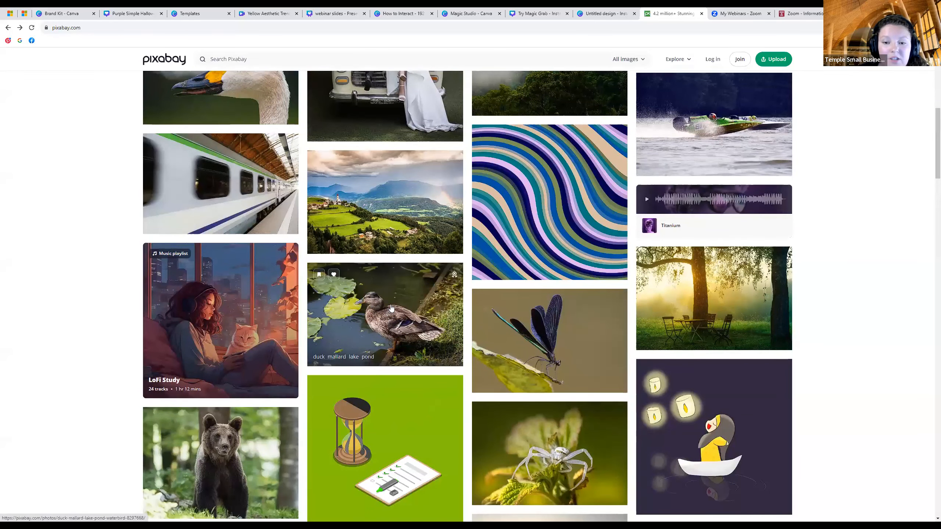
click(392, 308)
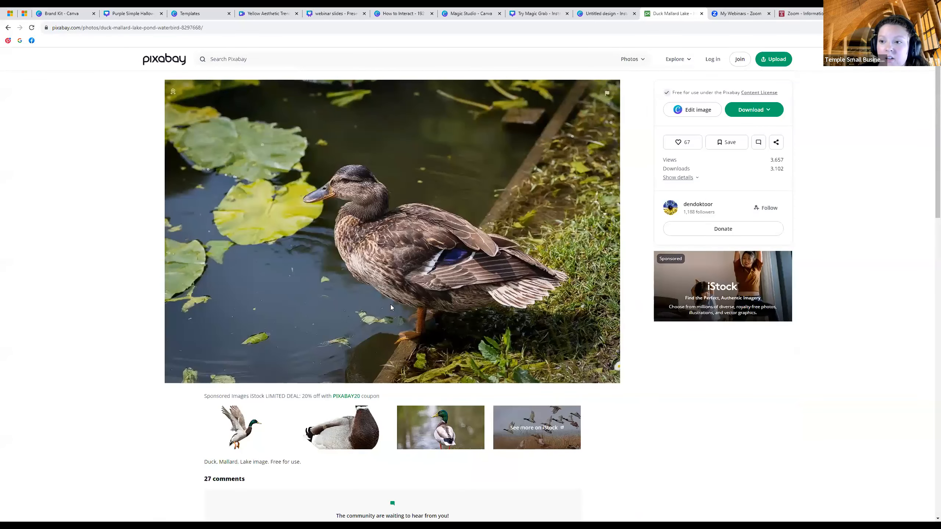
Download the mallard duck photo as a JPG at 1280×853
click(752, 110)
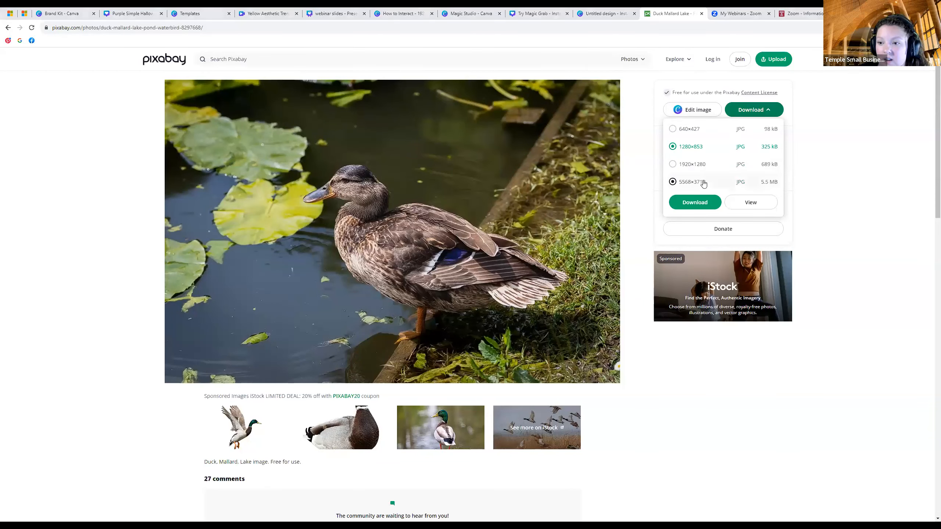
click(681, 187)
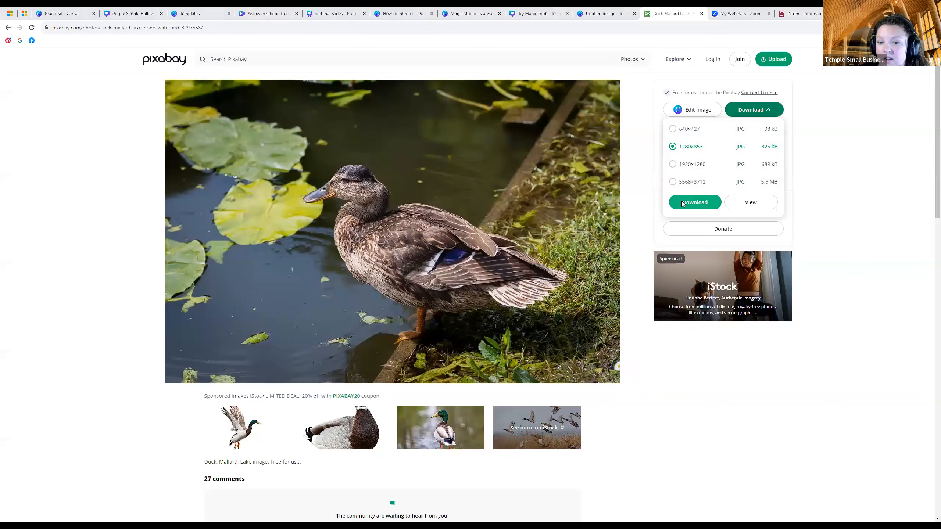
click(695, 203)
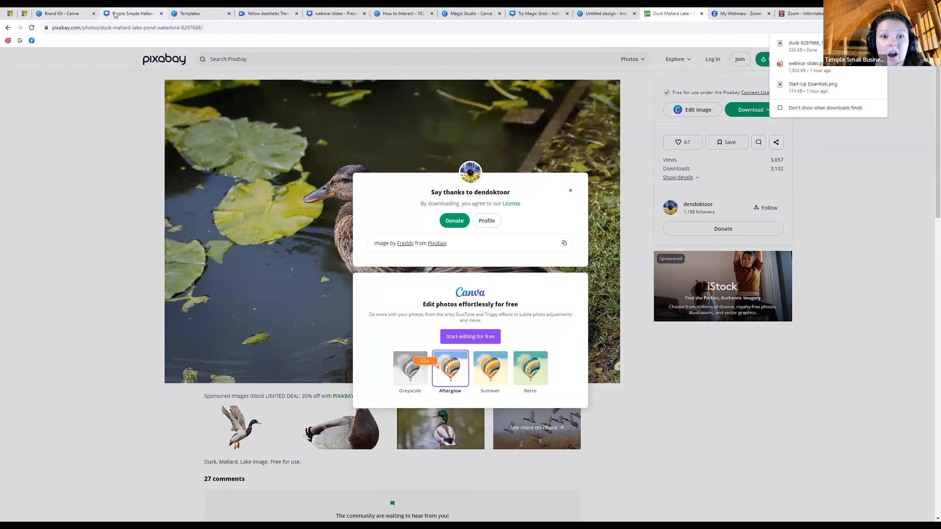
Return to the Thanksgiving sale design in Canva and upload duck-8297668_1280 from the Downloads folder
click(126, 14)
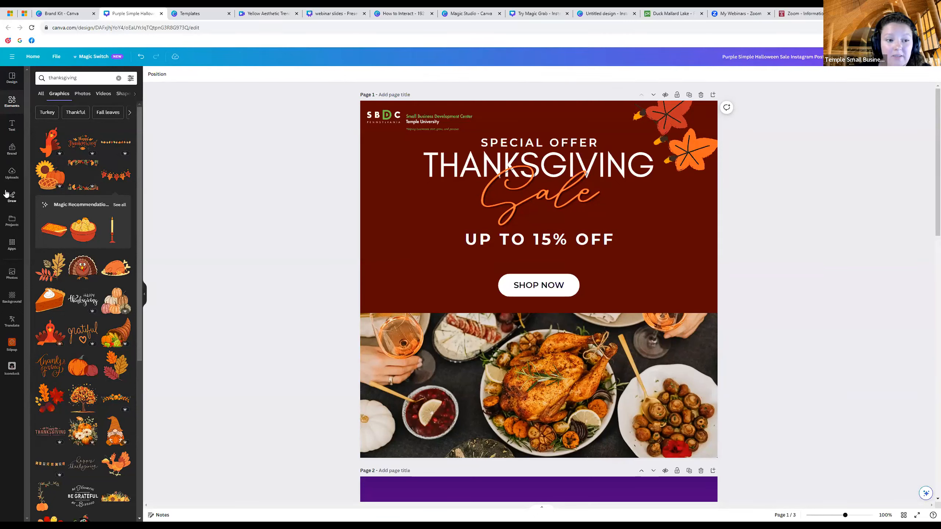
click(12, 174)
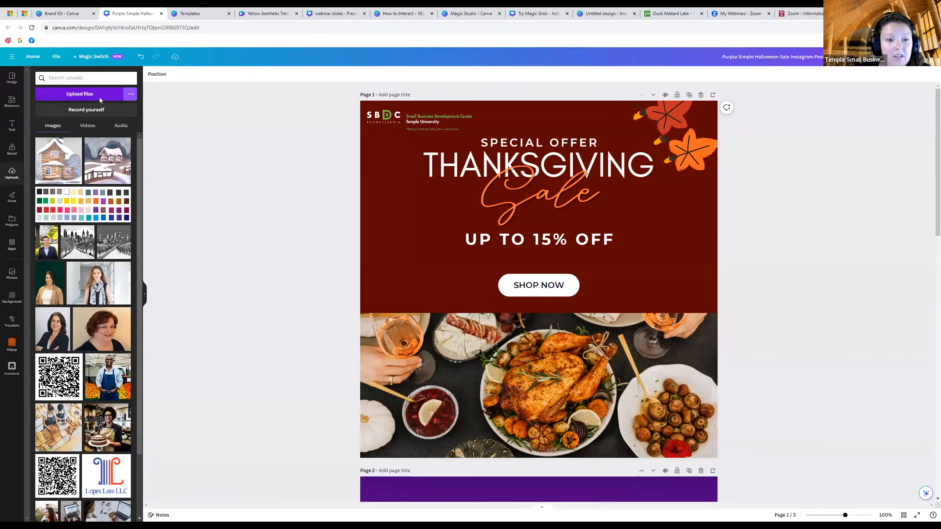
click(99, 97)
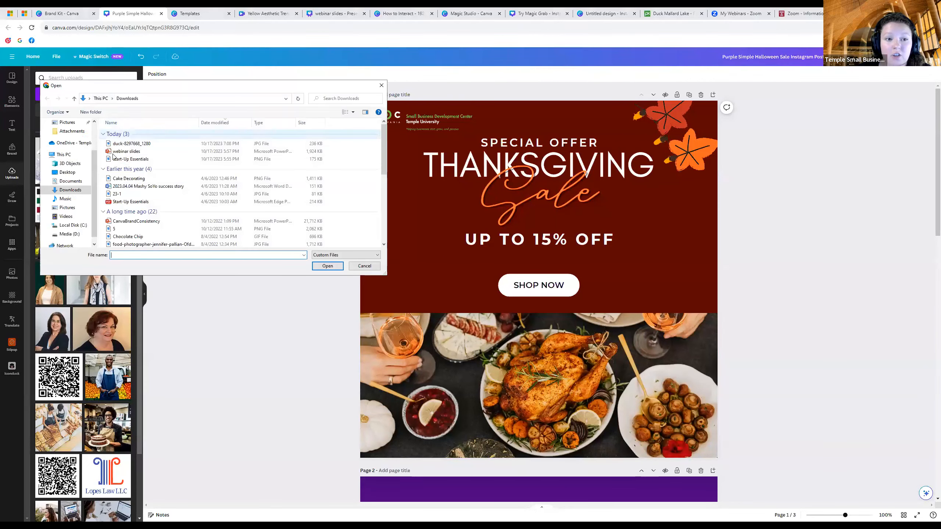
click(134, 146)
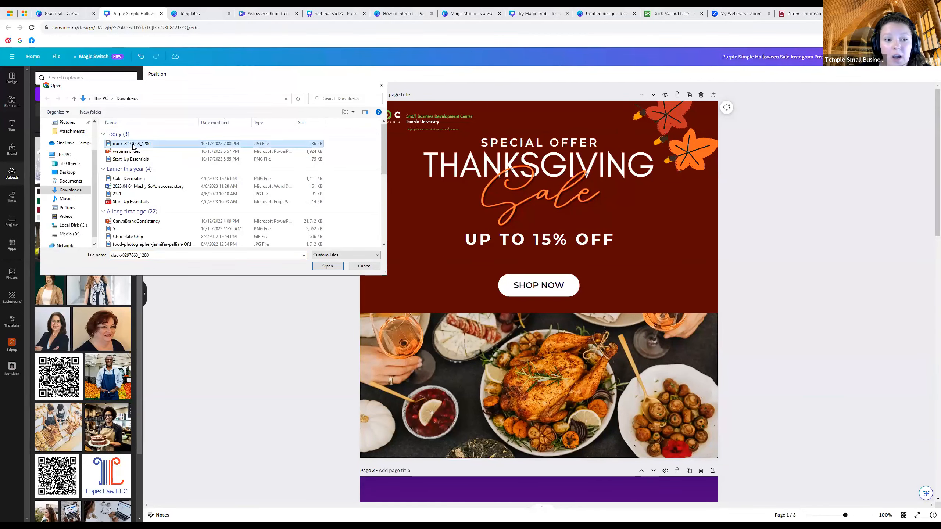
click(327, 266)
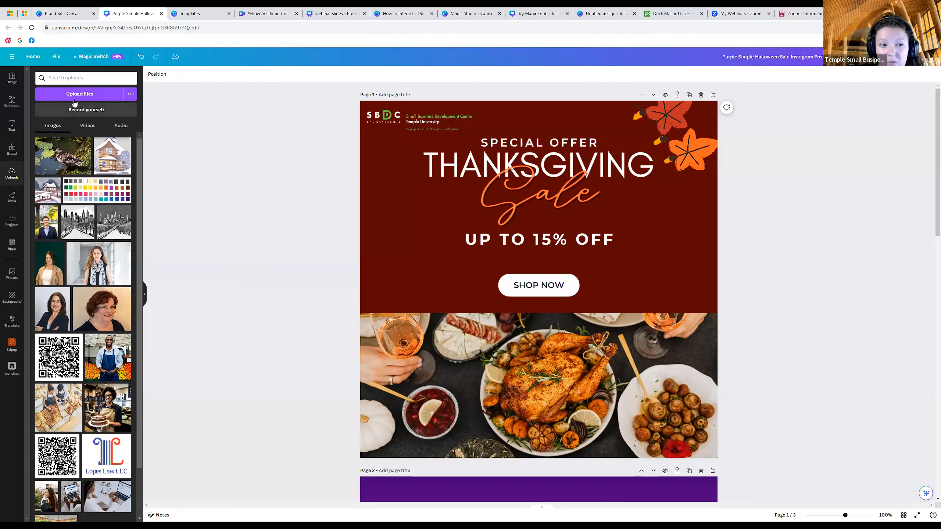
Add a brand kit heading to page 1 of the Thanksgiving design and browse the fonts available for it
click(11, 126)
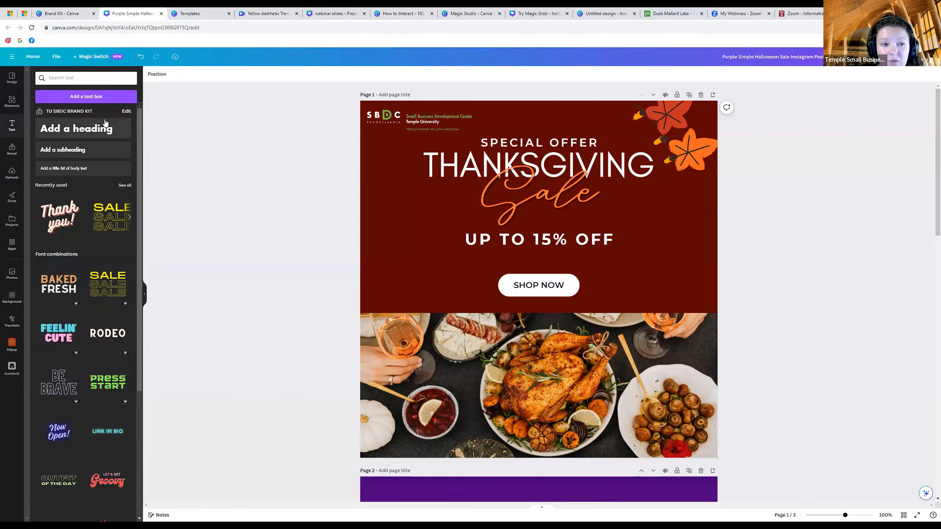
click(99, 129)
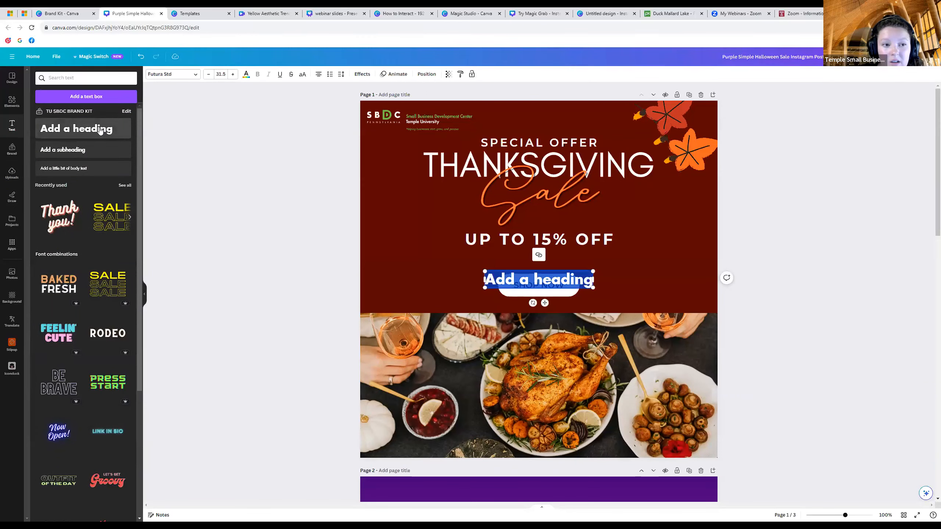
click(189, 79)
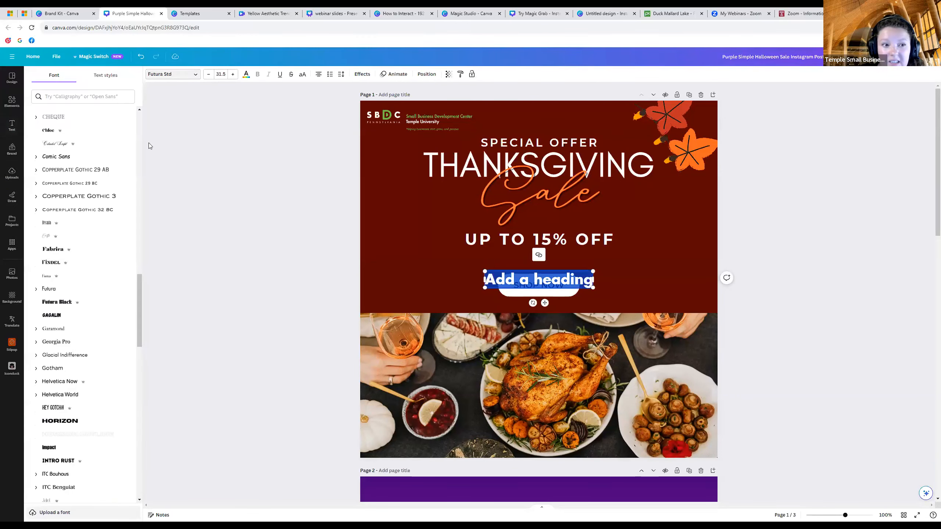
drag(140, 216, 123, 98)
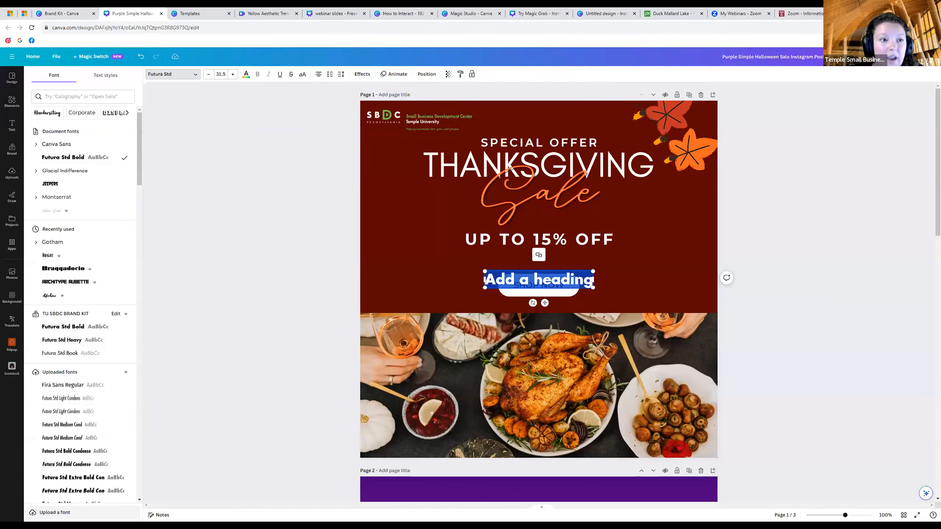
Open the webinar slides presentation from the recent designs on the Canva home page and review its presenting options
click(39, 58)
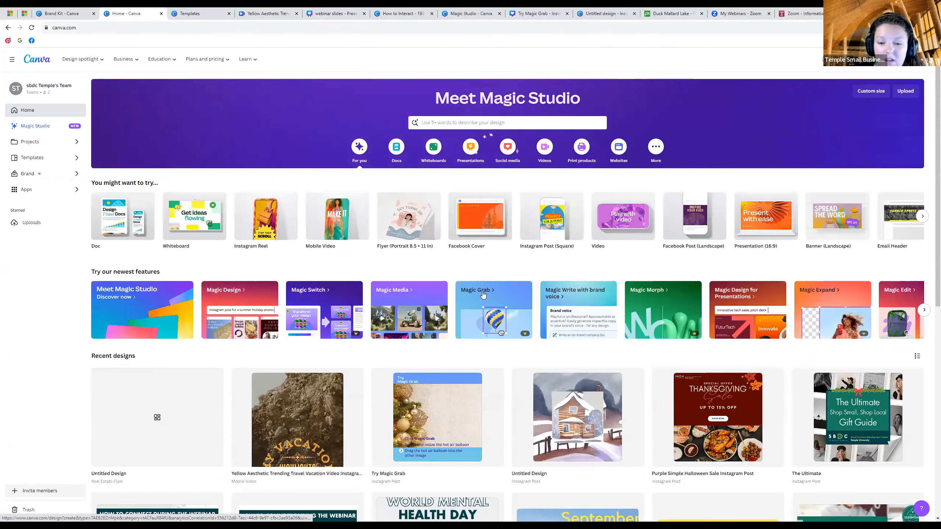
scroll(398, 270, down, 10)
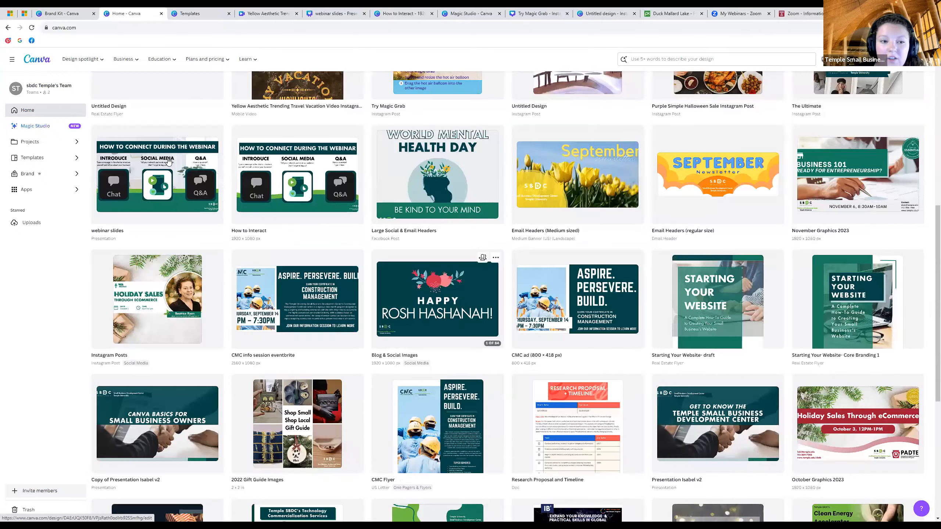
click(169, 162)
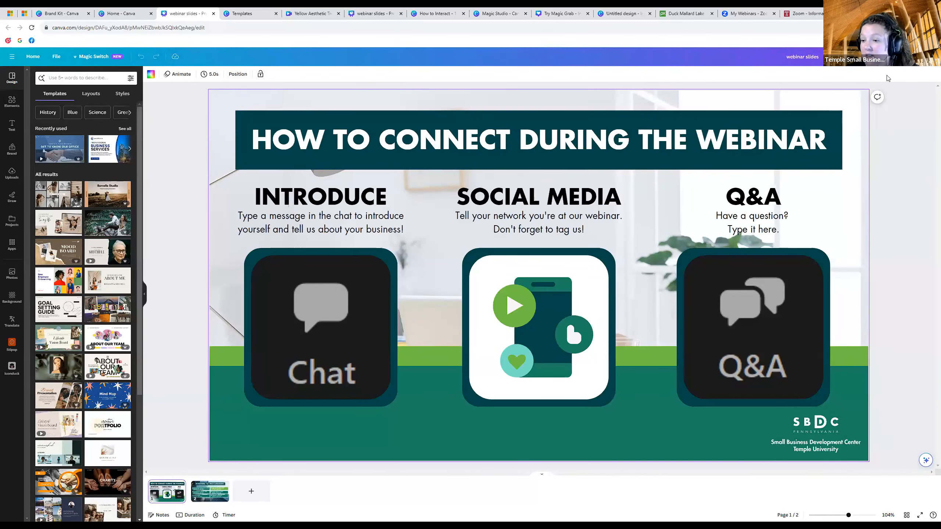
click(887, 56)
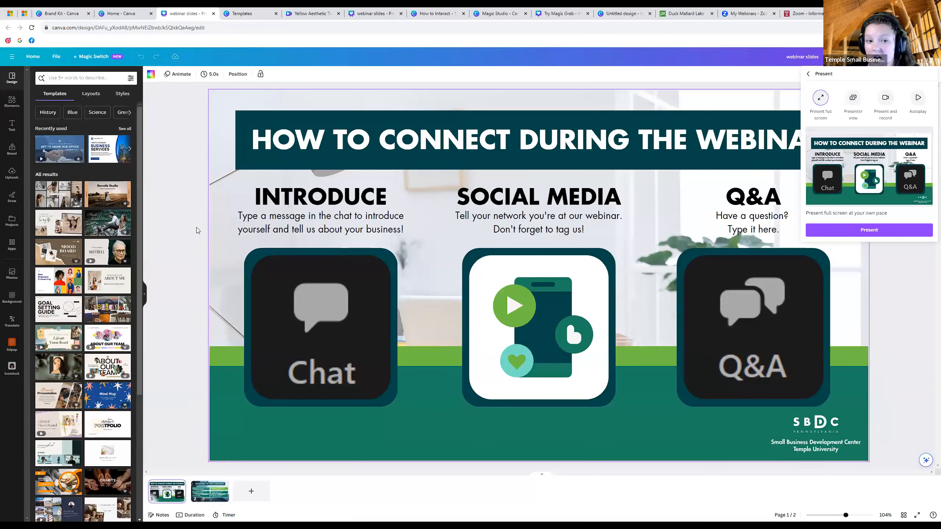
click(147, 163)
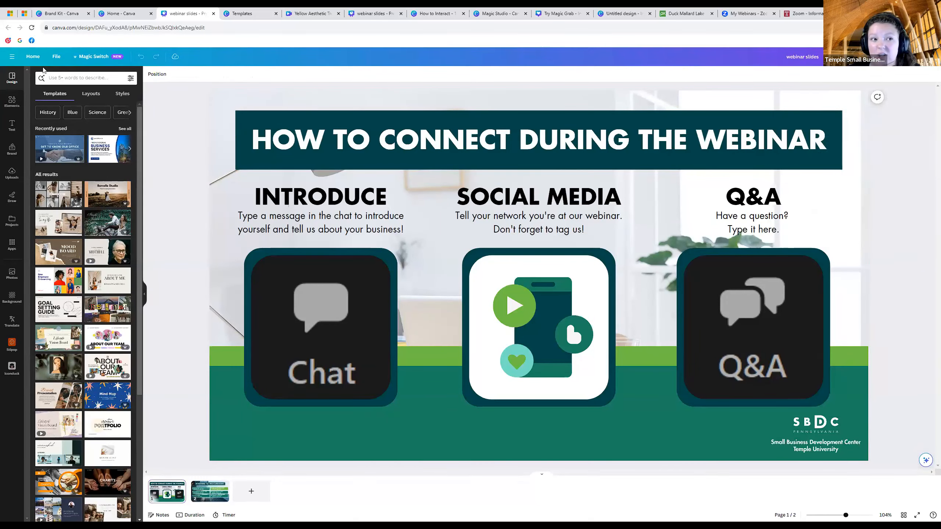
Revisit the Yellow Aesthetic travel video reel design, then return to the webinar slides presentation
click(244, 14)
click(313, 14)
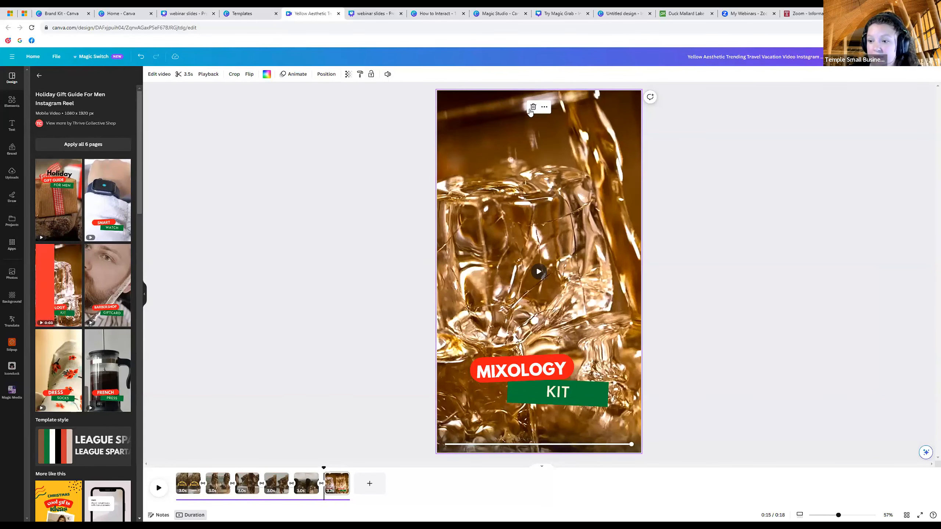
click(184, 13)
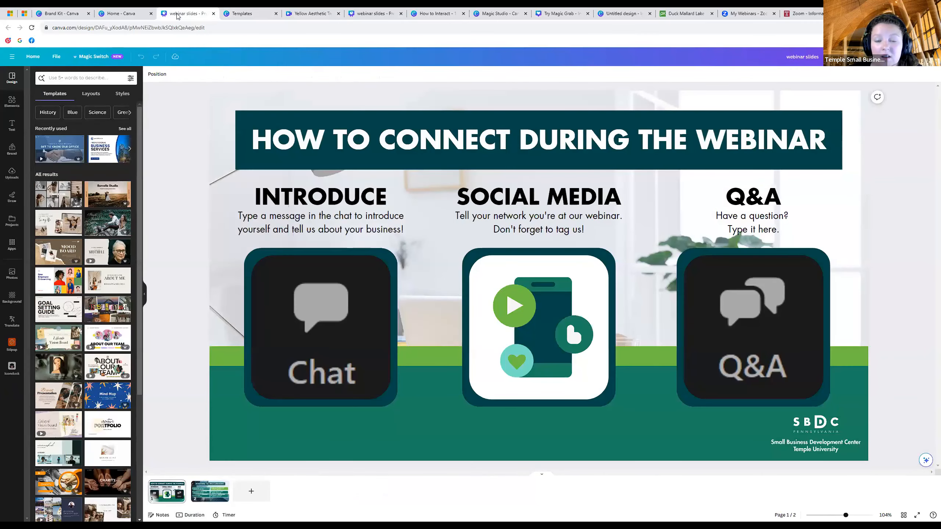